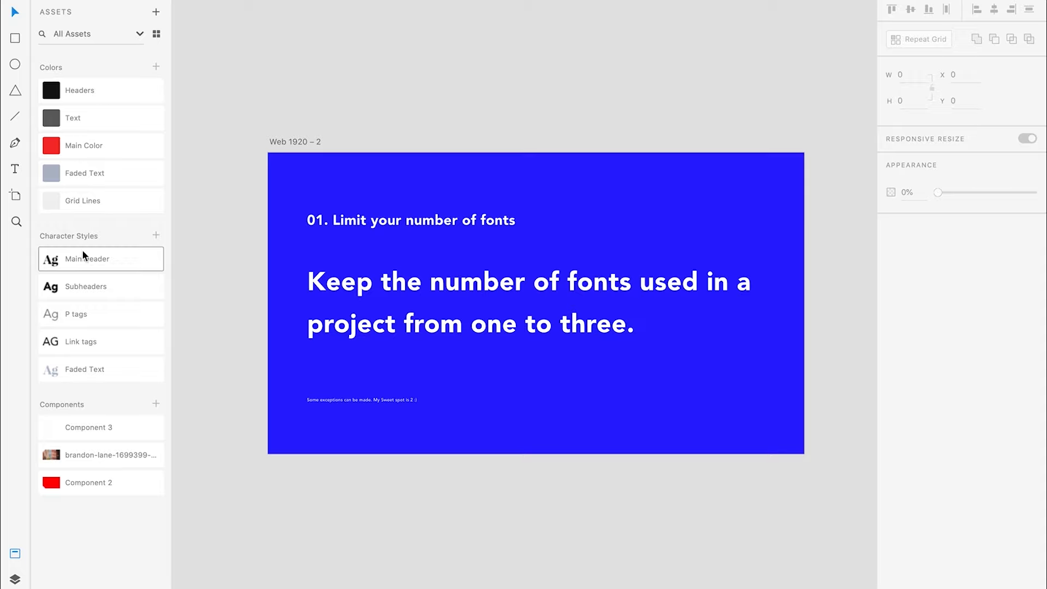
Examine the saved character styles and the finished LIVELIFE page, from the main headline through the image to the text section below.
mouse_move(82, 251)
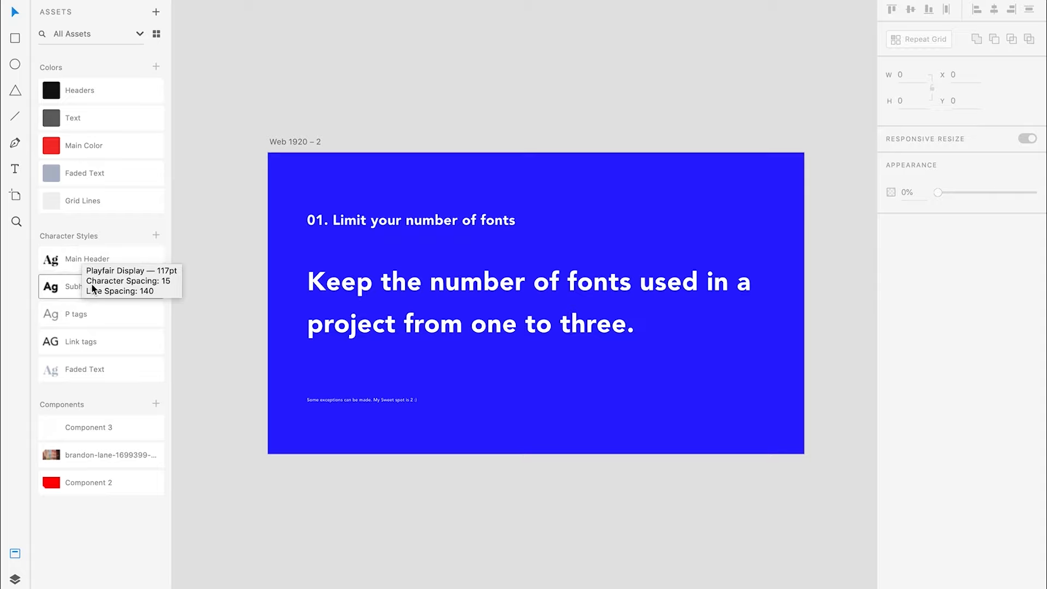
mouse_move(93, 291)
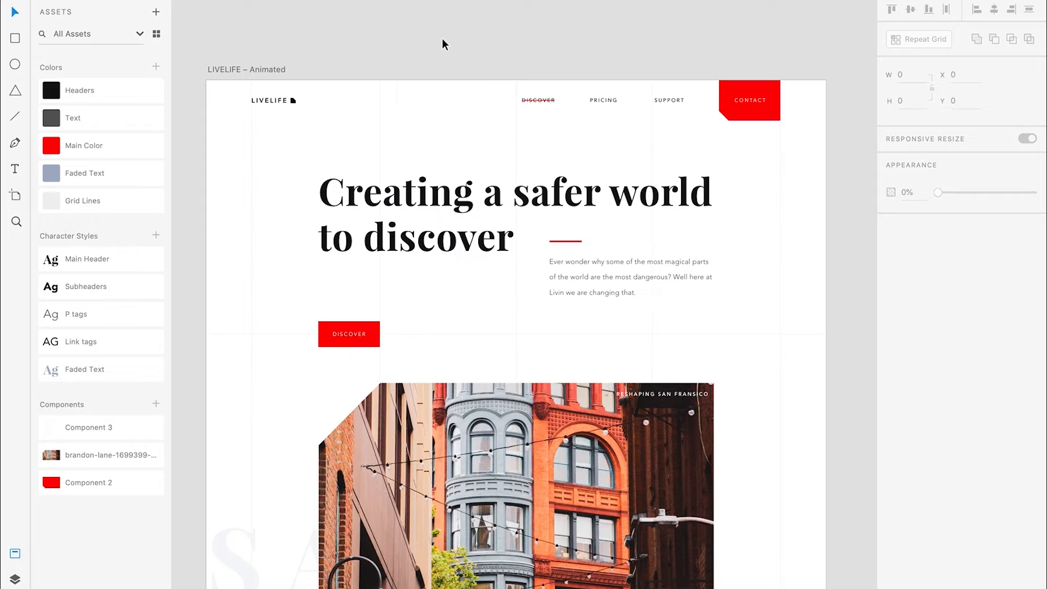
scroll(629, 69, "up", 2)
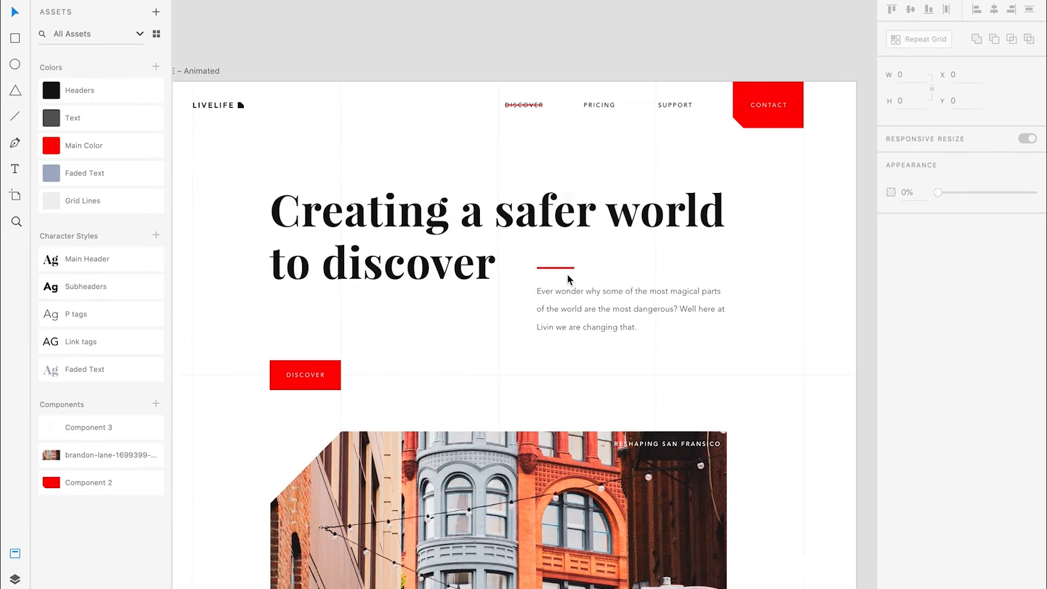
left_click(560, 182)
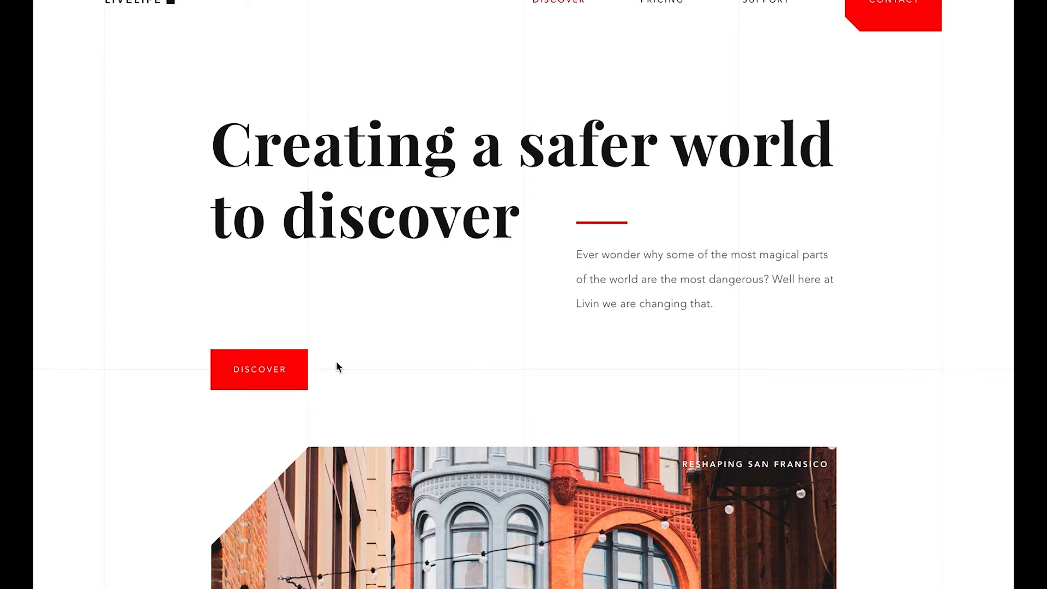
scroll(384, 410, "down", 3)
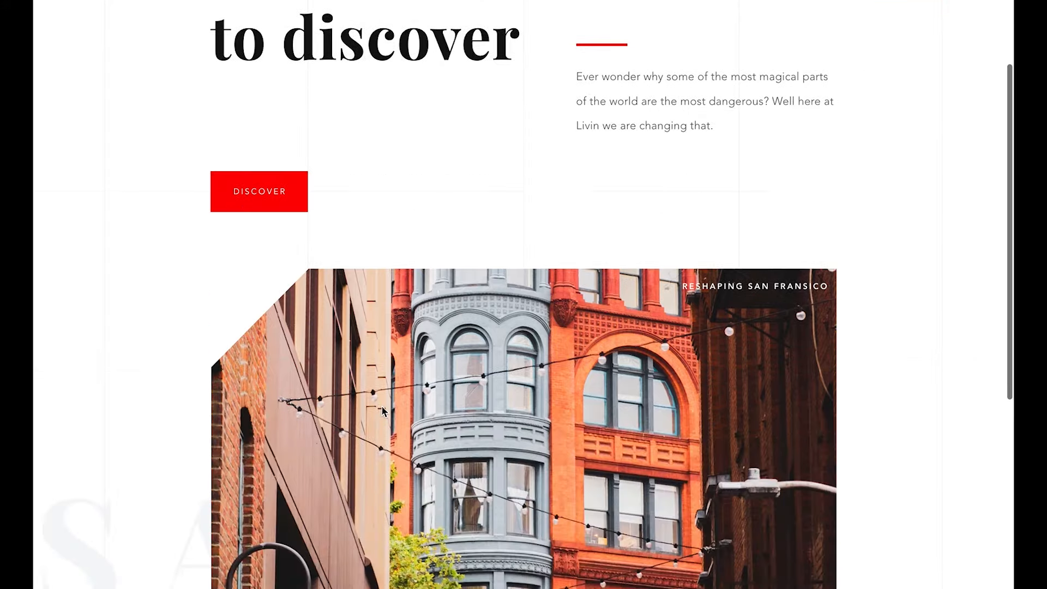
scroll(382, 410, "down", 6)
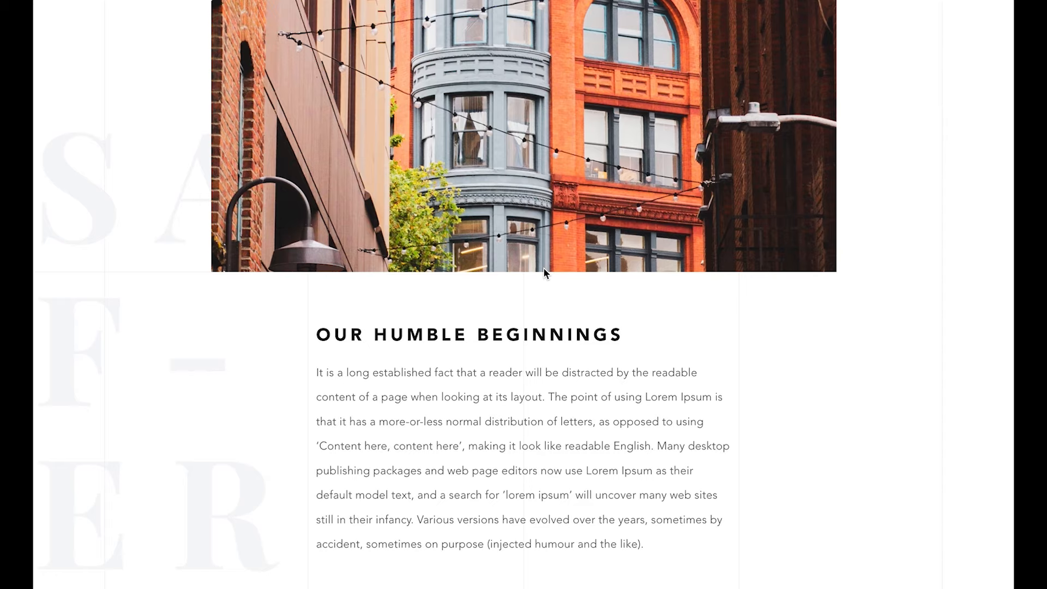
scroll(543, 267, "down", 1)
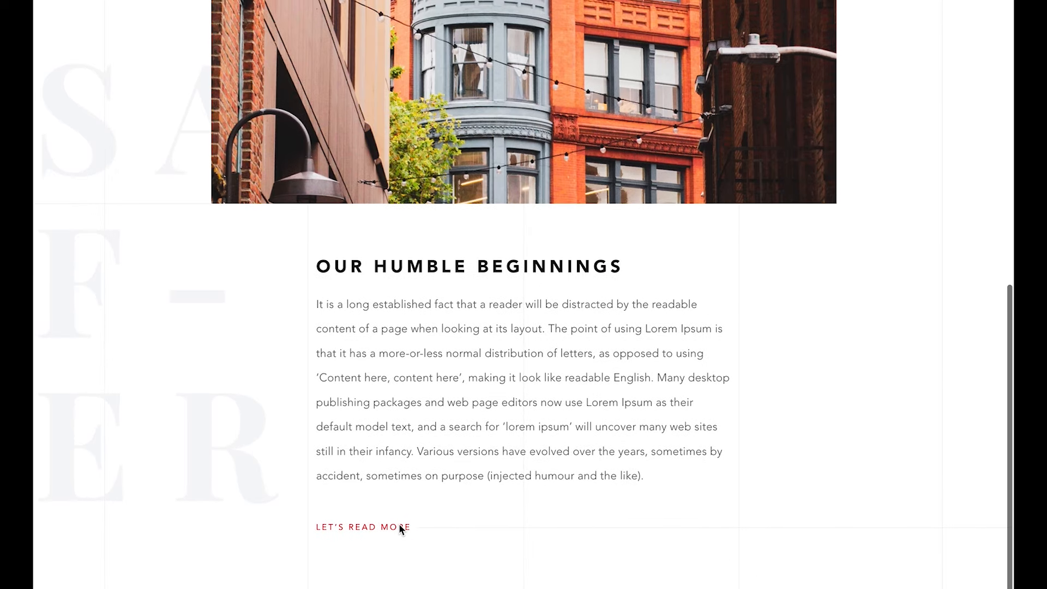
scroll(397, 527, "up", 8)
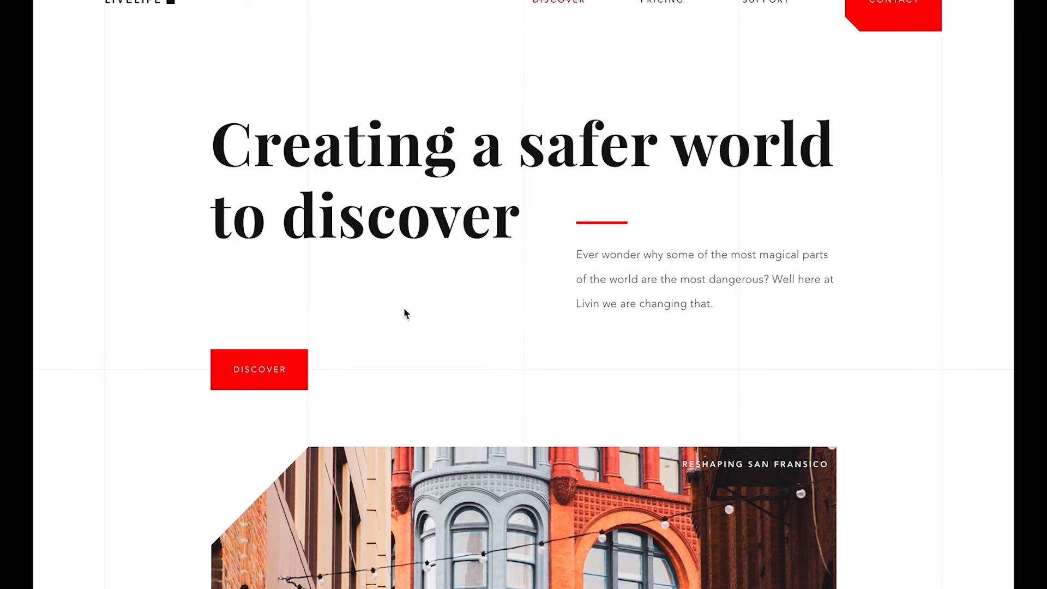
scroll(522, 278, "down", 8)
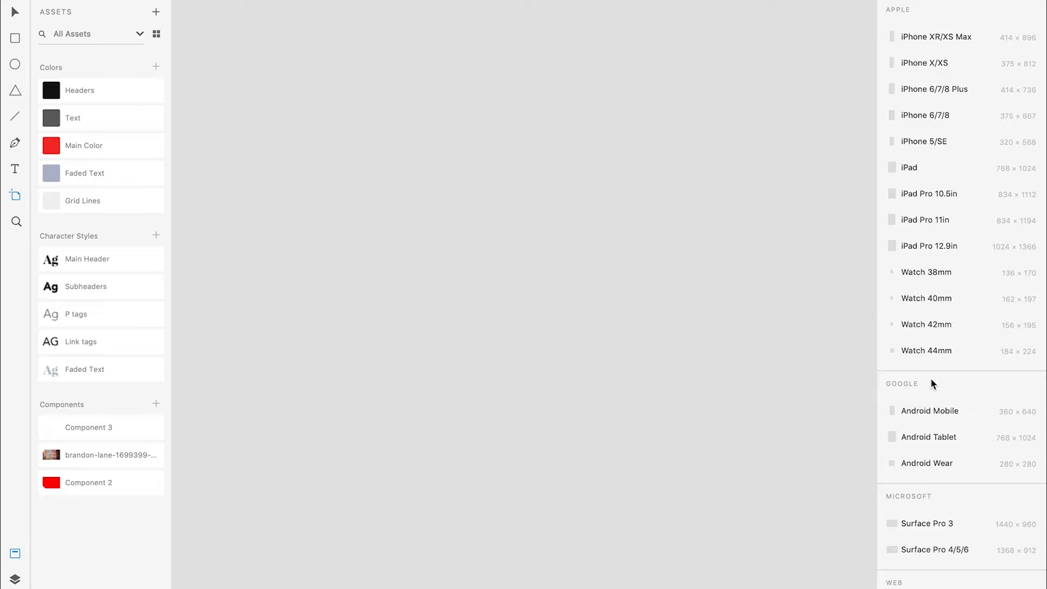
Create a new artboard from the Web 1920 preset.
scroll(930, 378, "down", 3)
scroll(931, 378, "up", 1)
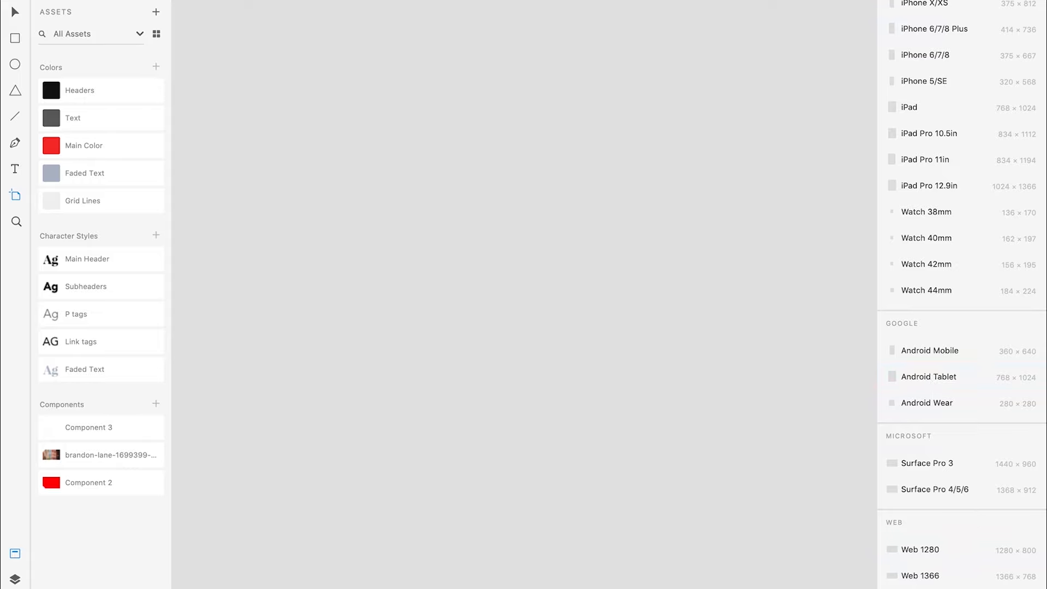
left_click(919, 588)
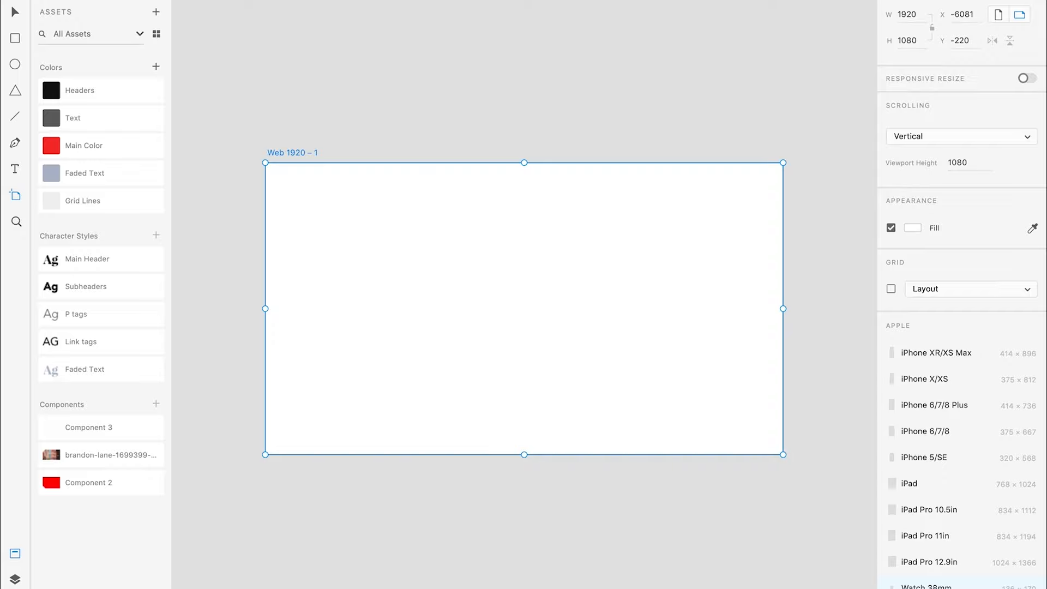
Rename the new artboard LIVELIFE and turn on its layout grid.
double_click(293, 148)
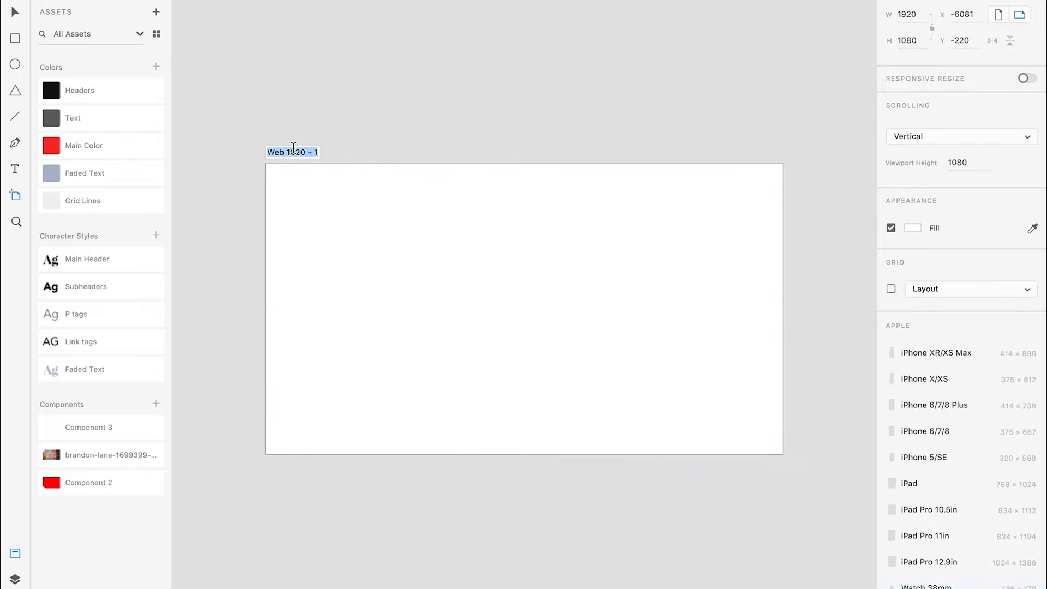
type("LIVELIFE")
key("Return")
left_click(483, 84)
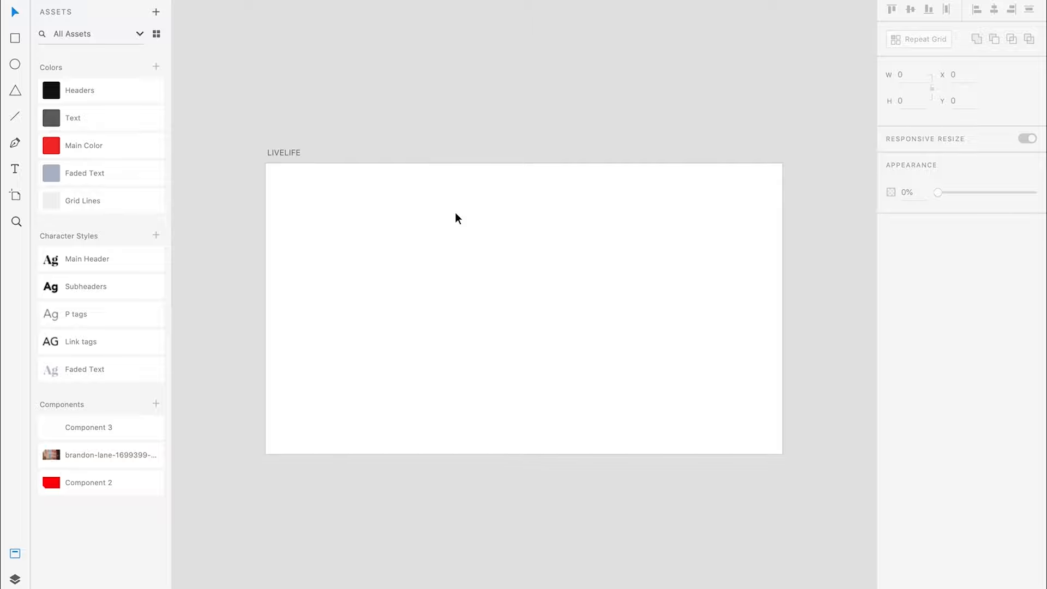
left_click(556, 249)
left_click(891, 348)
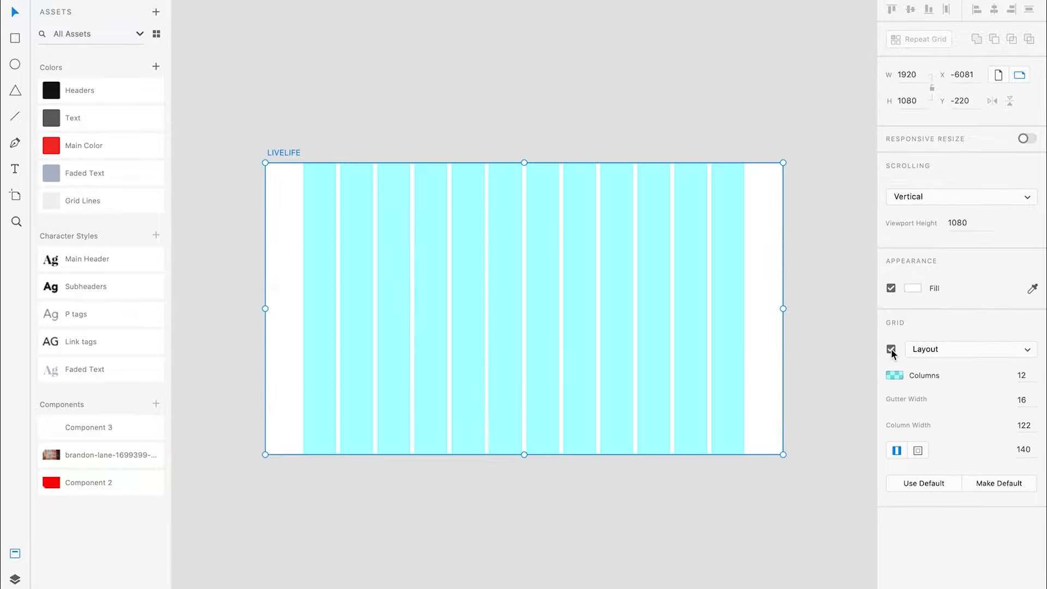
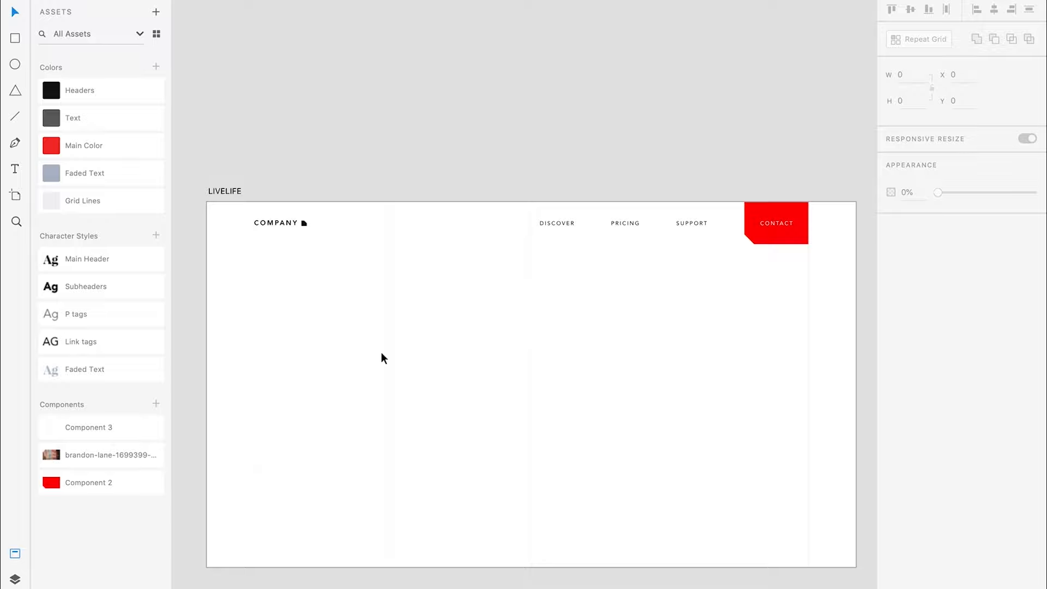
Add a text object reading "The" below the navigation and apply the Headers color to it.
left_click(18, 170)
left_click(462, 327)
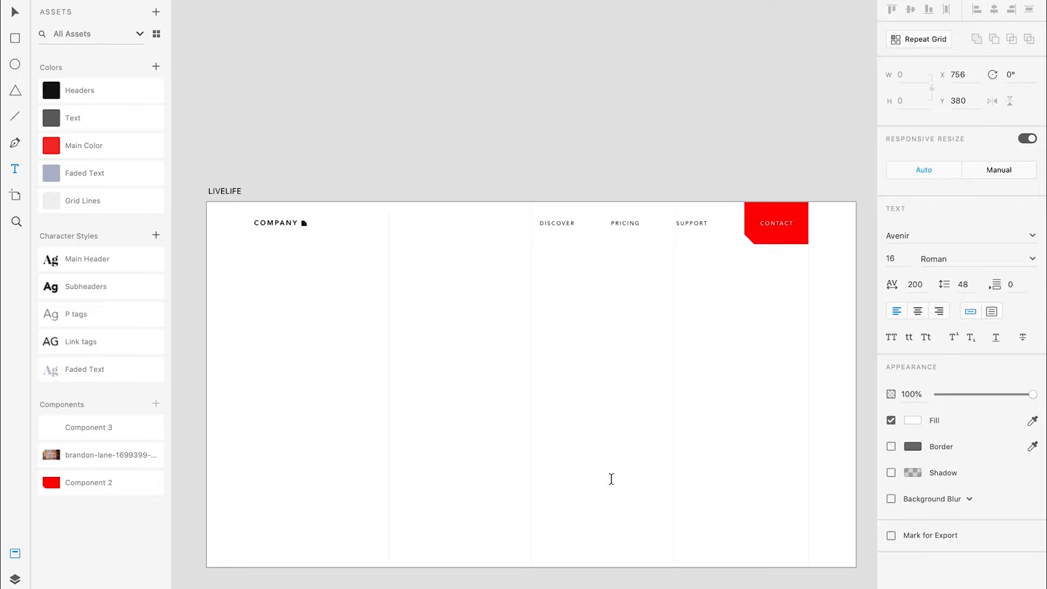
type("The")
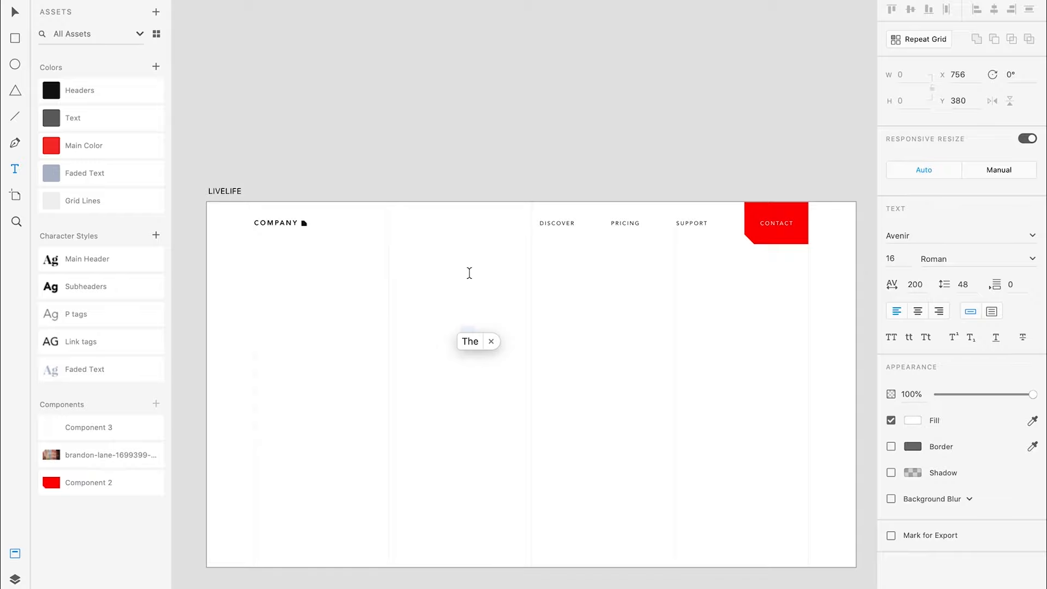
key("Escape")
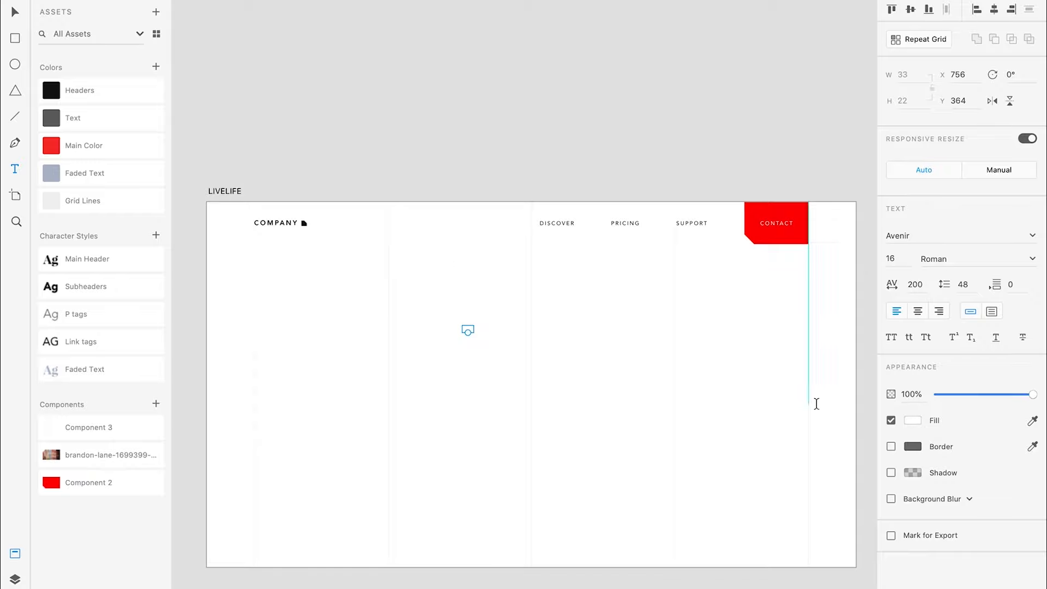
left_click(48, 91)
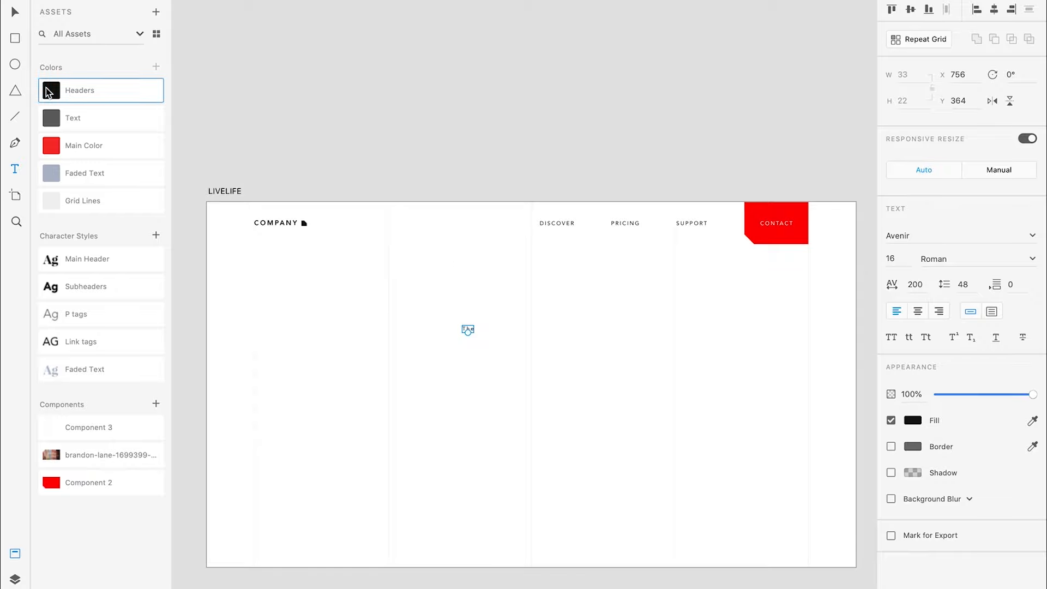
Replace the text object's wording with "Creating a safer world to discover".
left_click(14, 12)
left_click(467, 329)
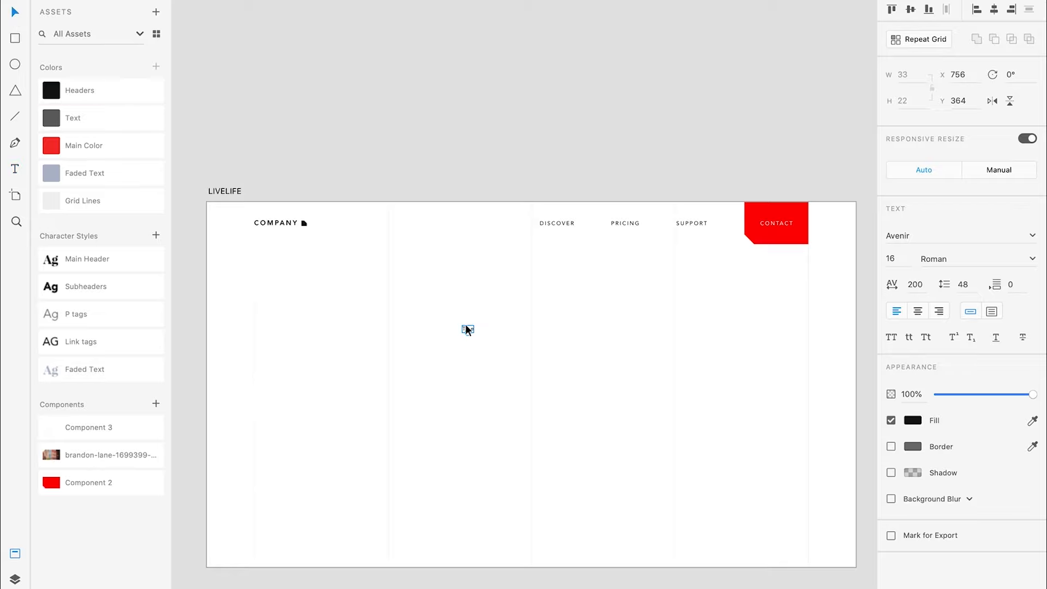
double_click(468, 329)
type("Cre")
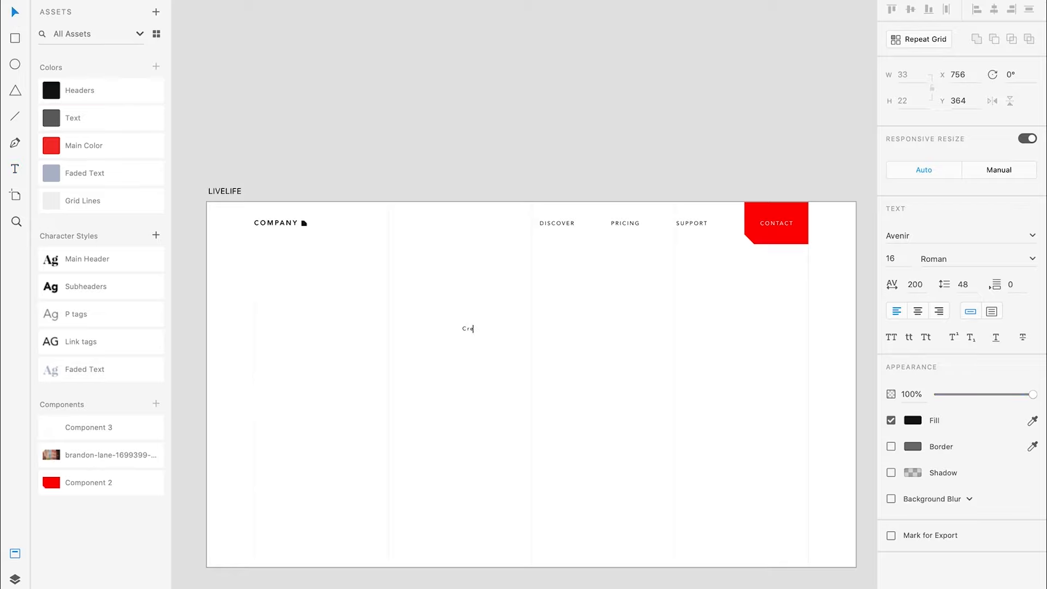
type("ating a safer world to discover")
key("Escape")
left_click(463, 127)
Enlarge the headline text to a font size of about 69 and reposition it at about X 218, Y 370.
left_click(534, 331)
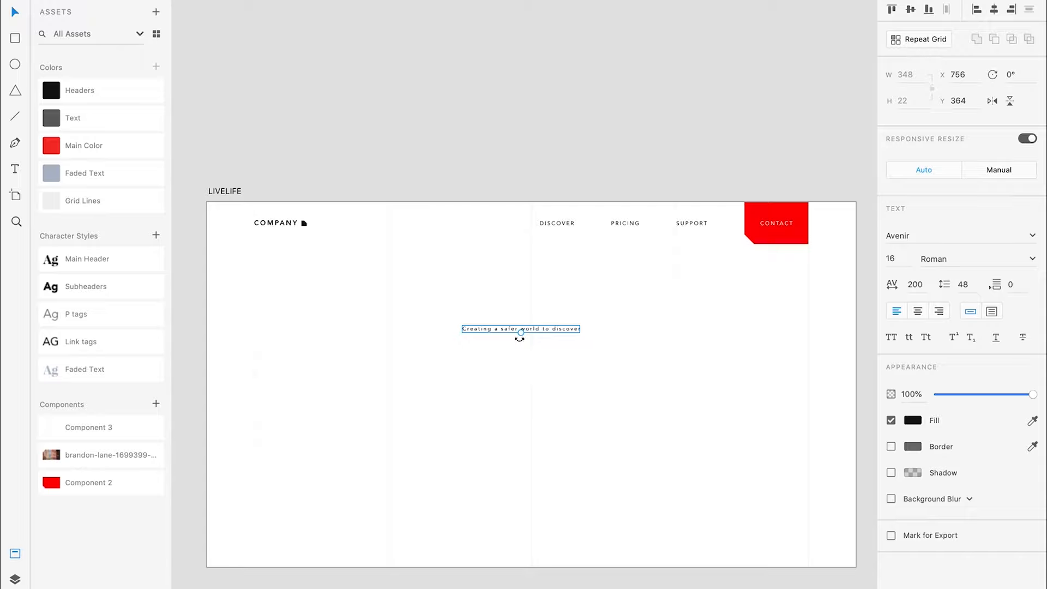
mouse_move(520, 353)
left_mouse_down()
mouse_move(518, 390)
mouse_move(518, 355)
left_mouse_up()
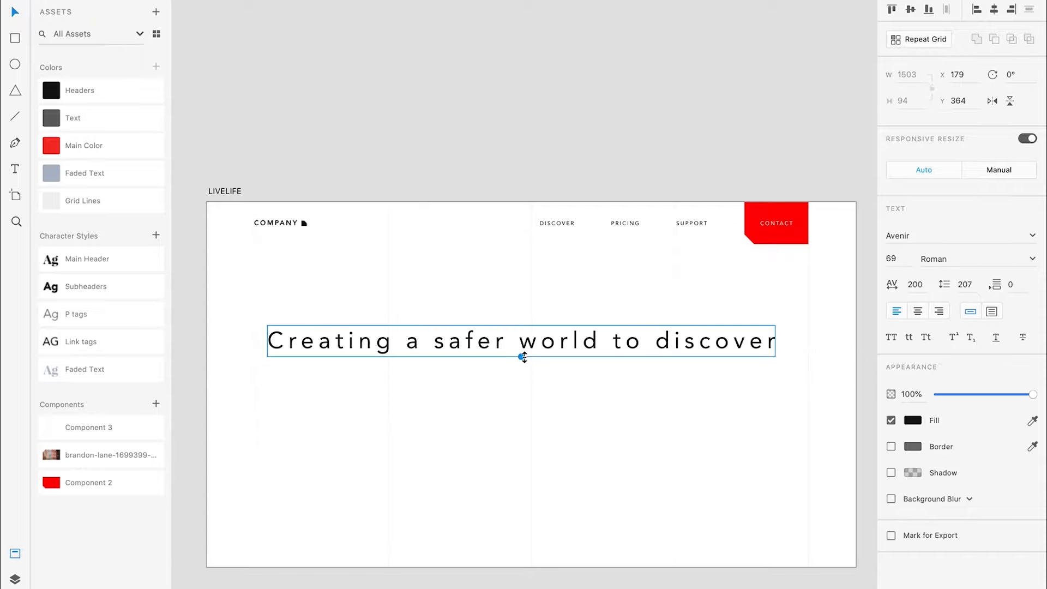
left_click(578, 414)
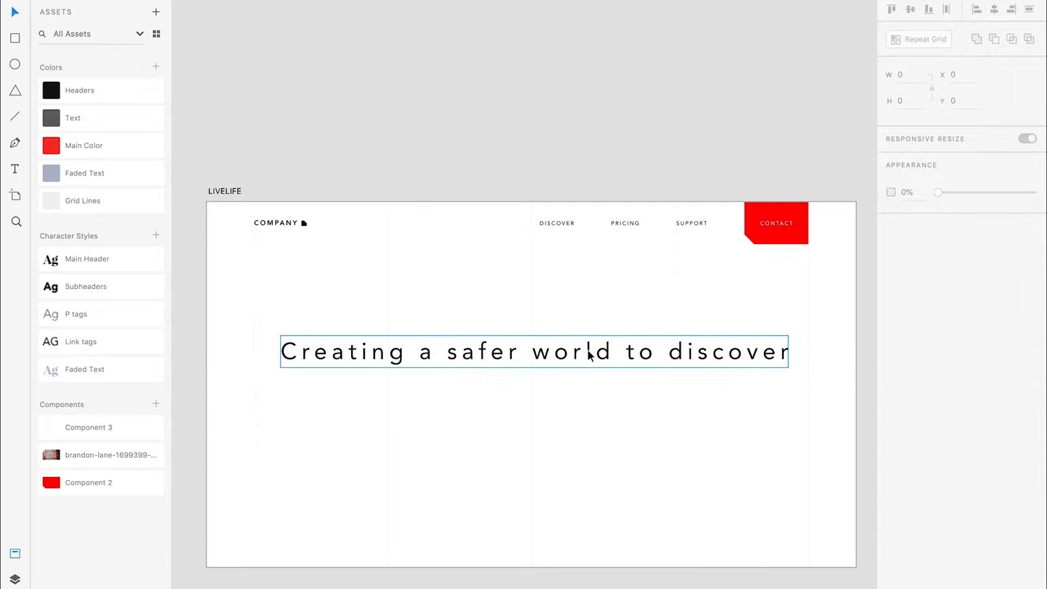
left_click(629, 382)
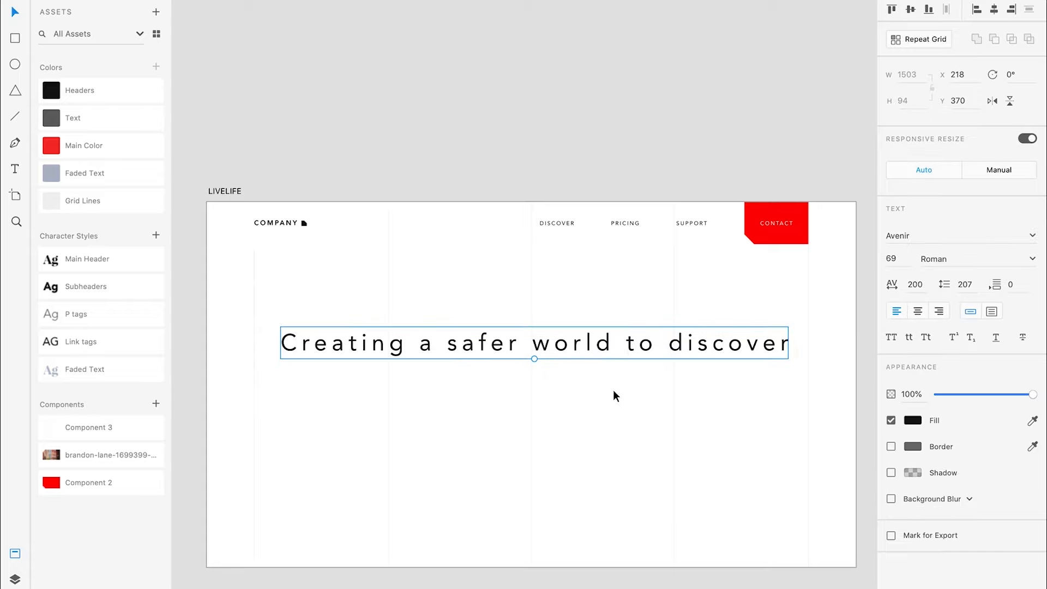
Apply the Main Header character style to the headline and convert it to area text.
left_click(56, 261)
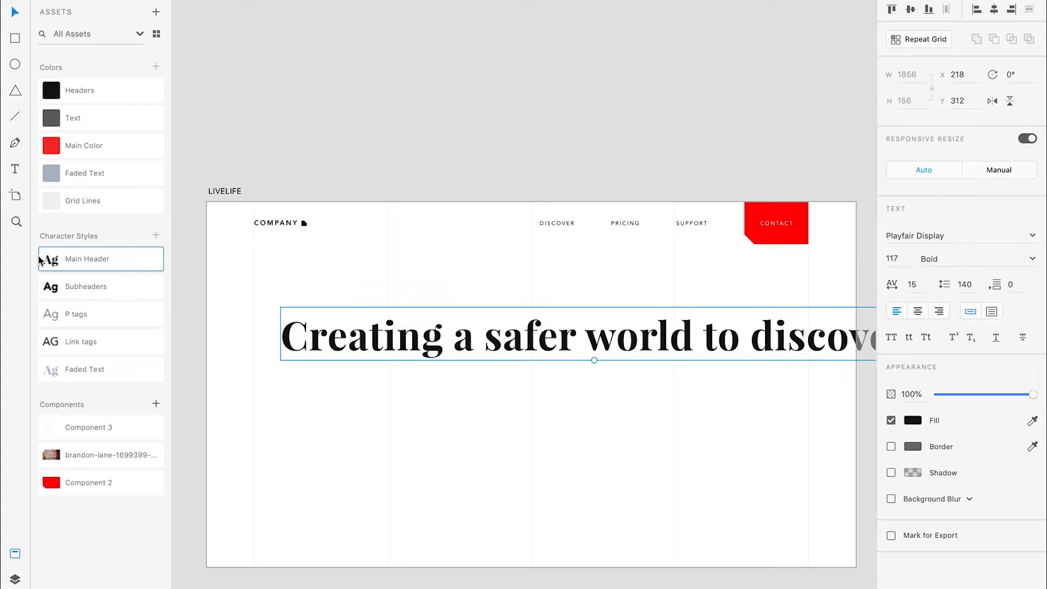
mouse_move(60, 273)
scroll(476, 320, "right", 2)
scroll(476, 320, "left", 2)
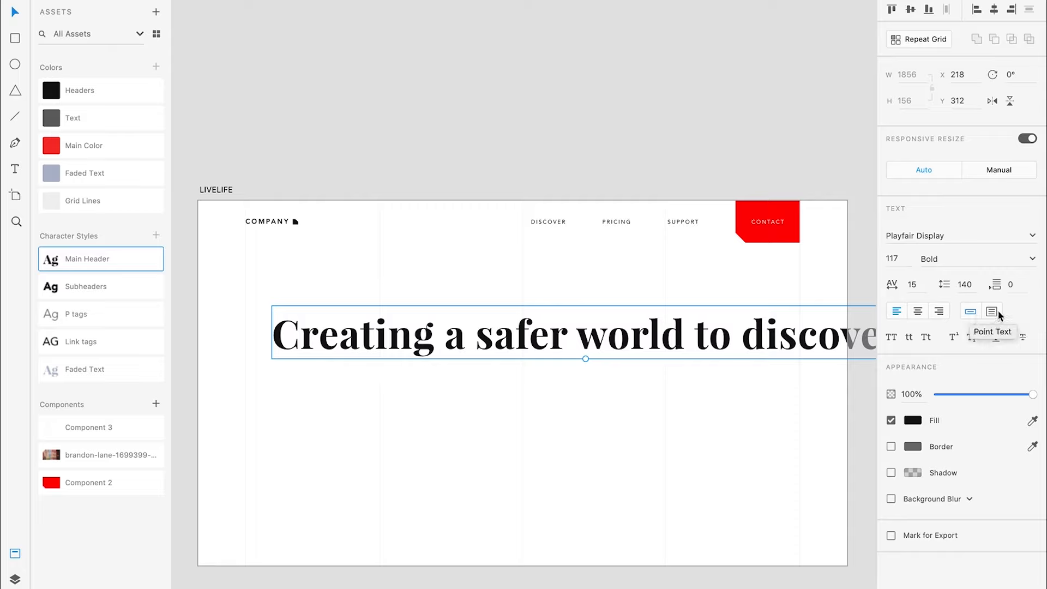
left_click(992, 313)
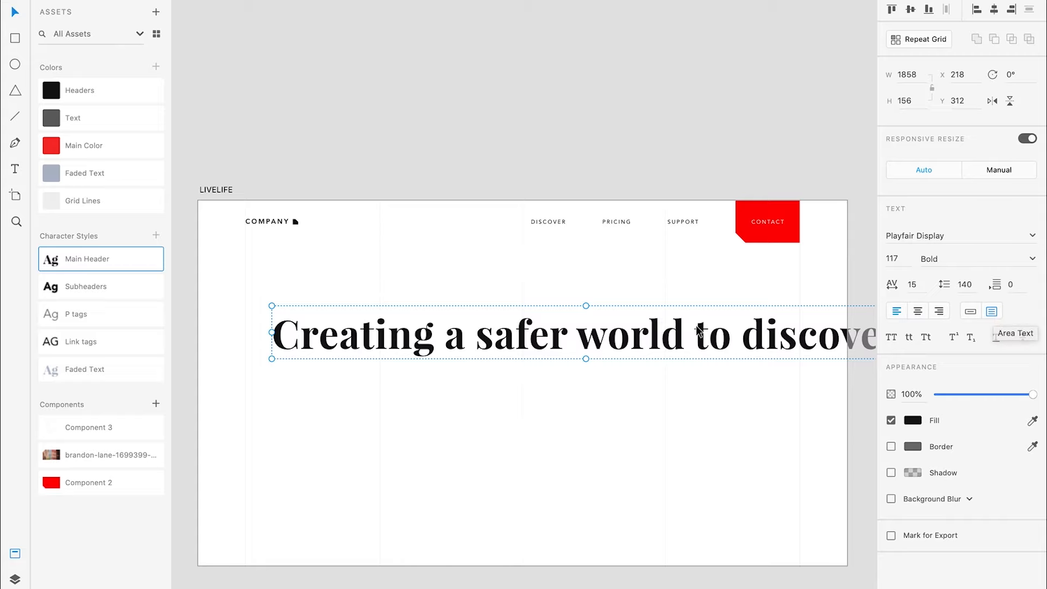
Show the layout grid on the LIVELIFE artboard behind the headline.
scroll(704, 328, "down", 2)
left_click(718, 391)
left_click(717, 392)
left_click(891, 349)
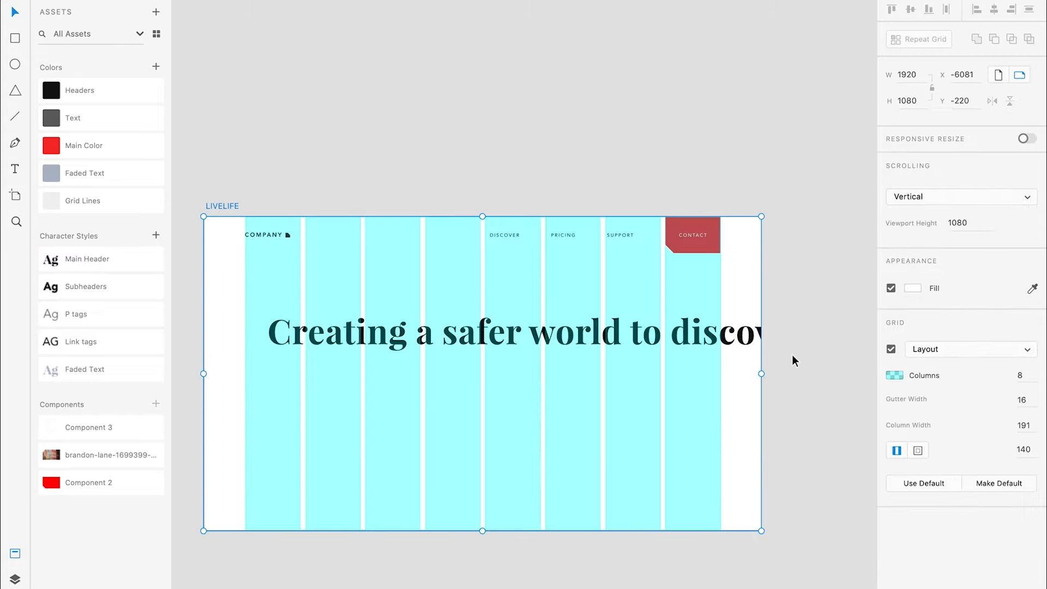
Fit the headline's text box to the six inner grid columns, about 1226 wide and 316 high, so it wraps onto two lines.
scroll(758, 341, "left", 1)
left_click(758, 341)
left_click_drag(828, 351, 682, 362)
left_click_drag(289, 333, 327, 335)
left_click_drag(504, 362, 507, 395)
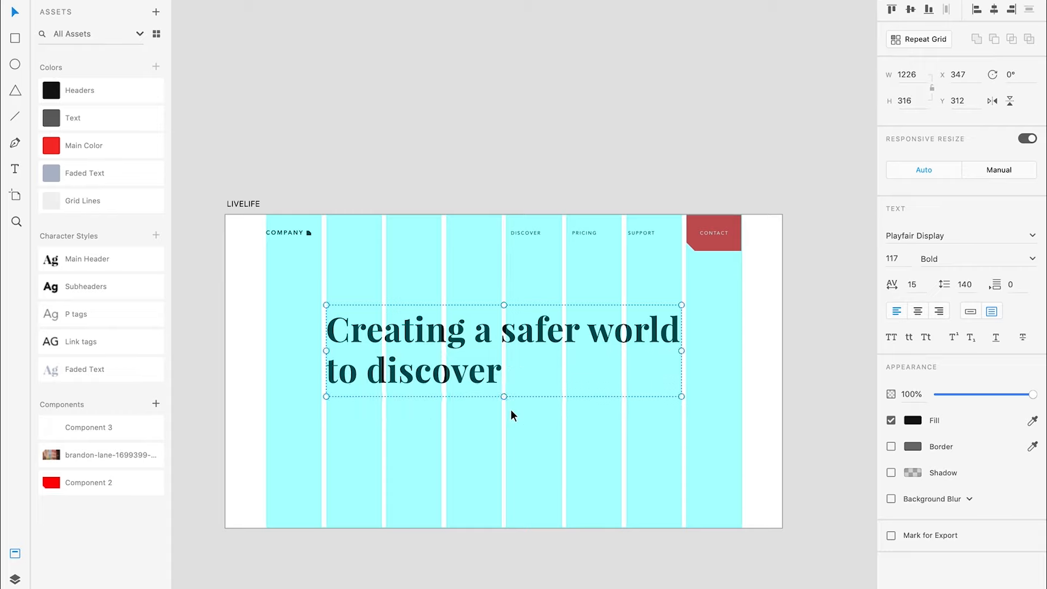
Move the headline up to about Y 250, keeping it aligned with the grid columns.
left_click(512, 413)
left_click(520, 337)
left_click_drag(524, 342, 529, 322)
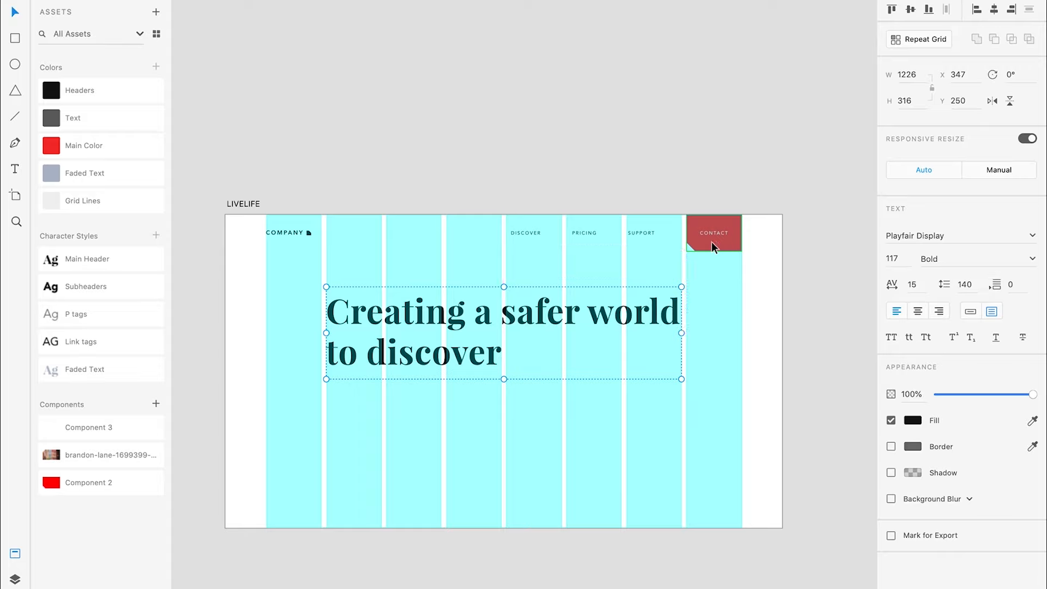
Hide the artboard's layout grid and select the headline text box.
left_click(544, 248)
left_click(741, 297)
double_click(761, 313)
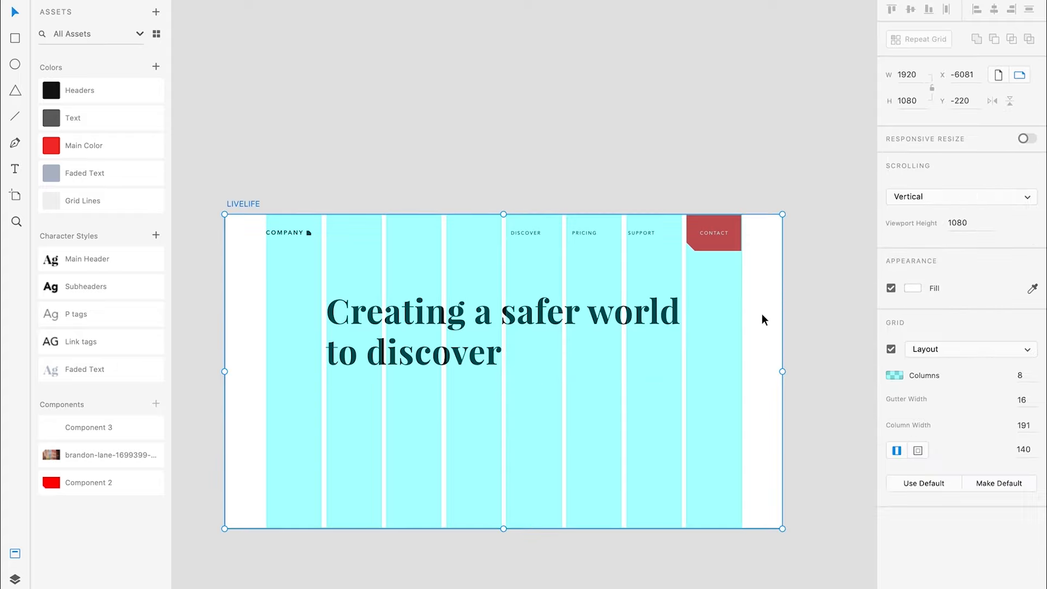
left_click(891, 349)
scroll(557, 342, "left", 1)
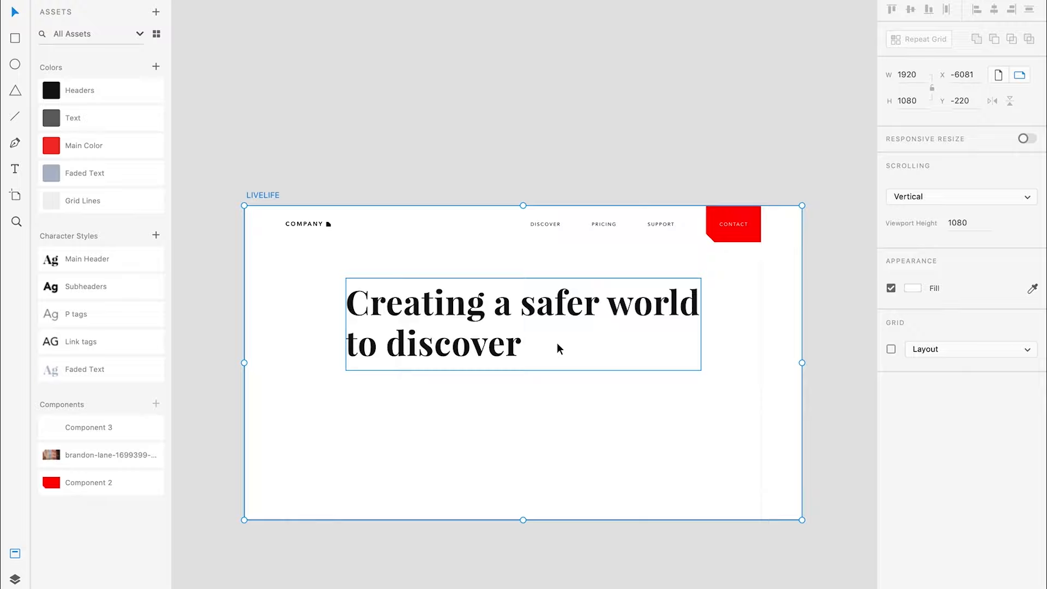
left_click(560, 265)
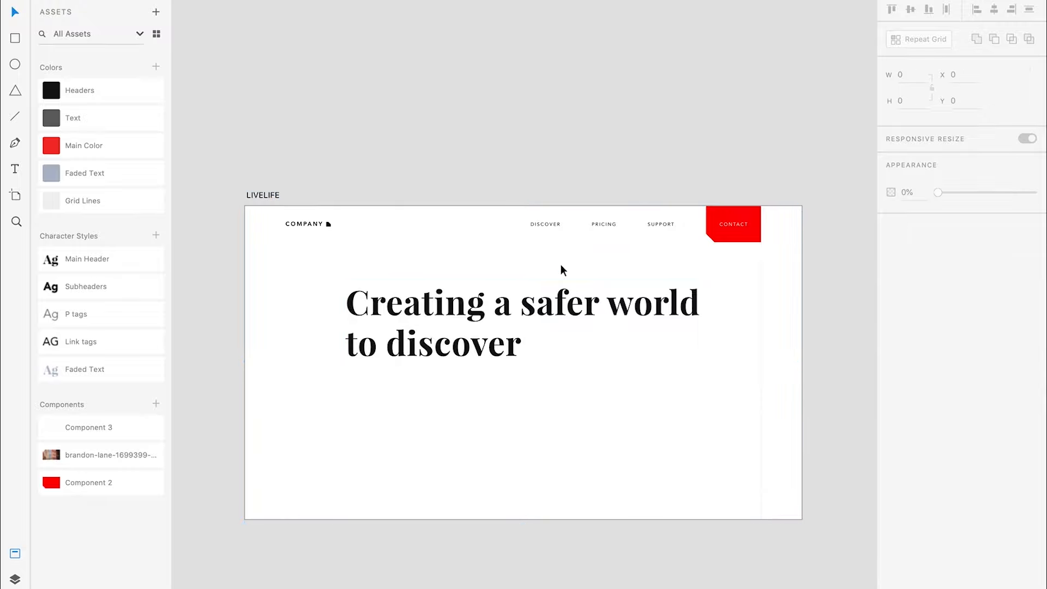
scroll(561, 264, "up", 3)
left_click(581, 260)
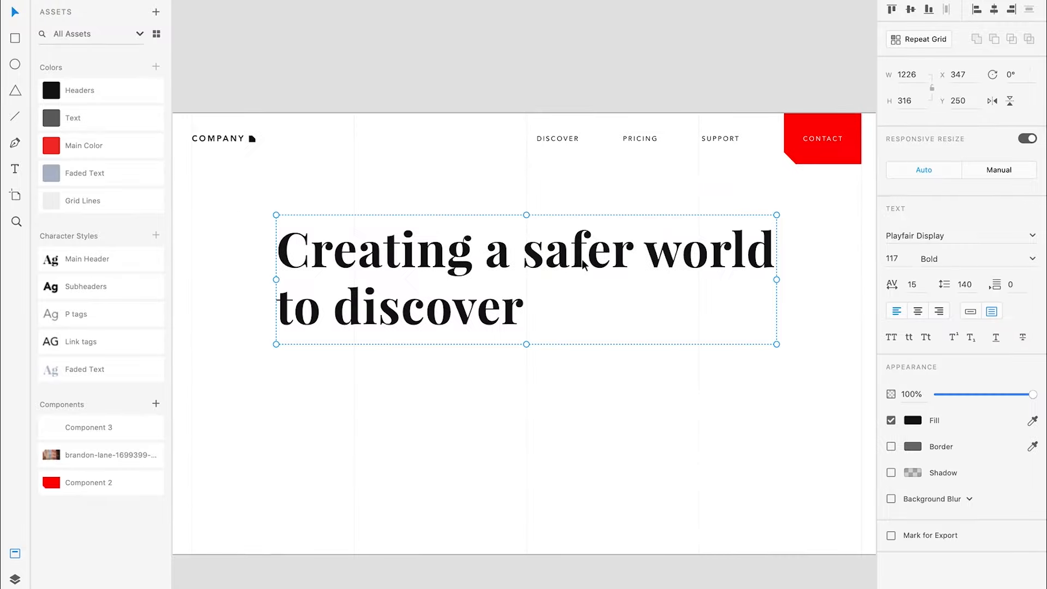
Add a placeholder line of text below the headline and give it the P tags character style.
scroll(616, 283, "down", 2)
left_click(623, 281)
scroll(623, 281, "up", 1)
scroll(623, 285, "down", 1)
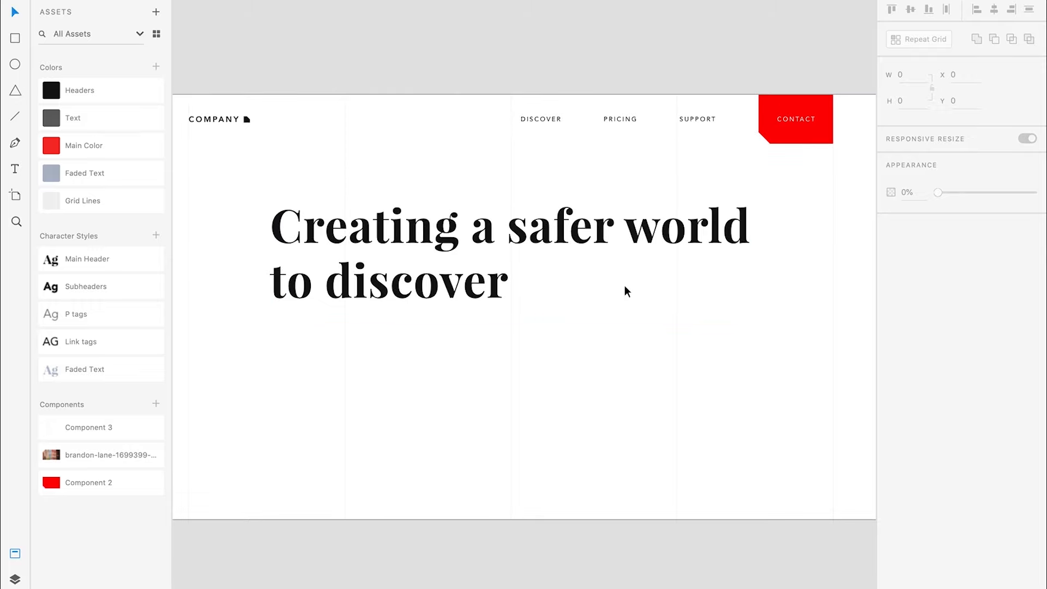
scroll(624, 287, "down", 1)
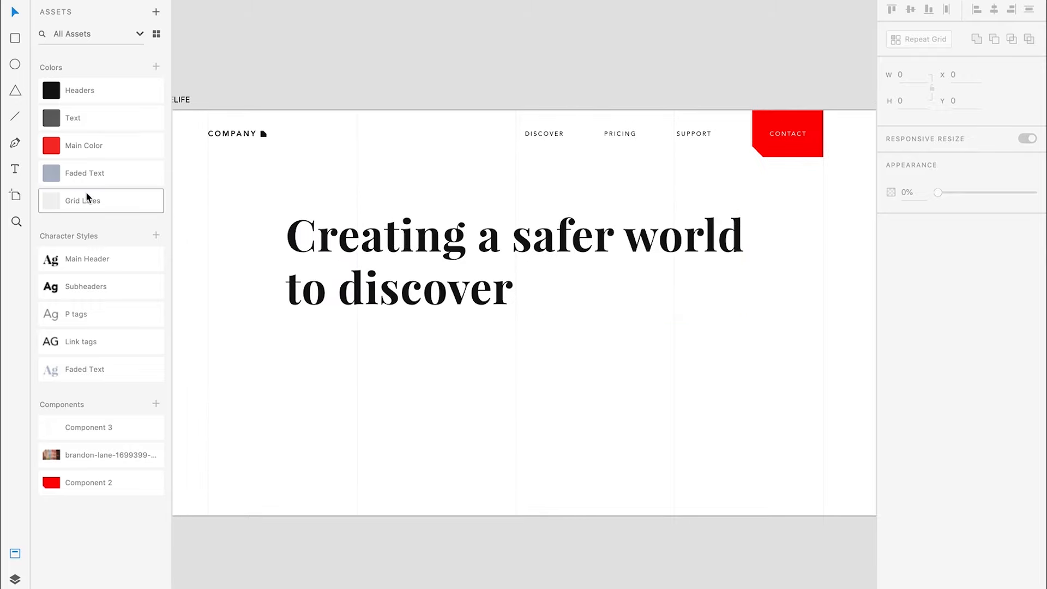
key("t")
left_click(483, 367)
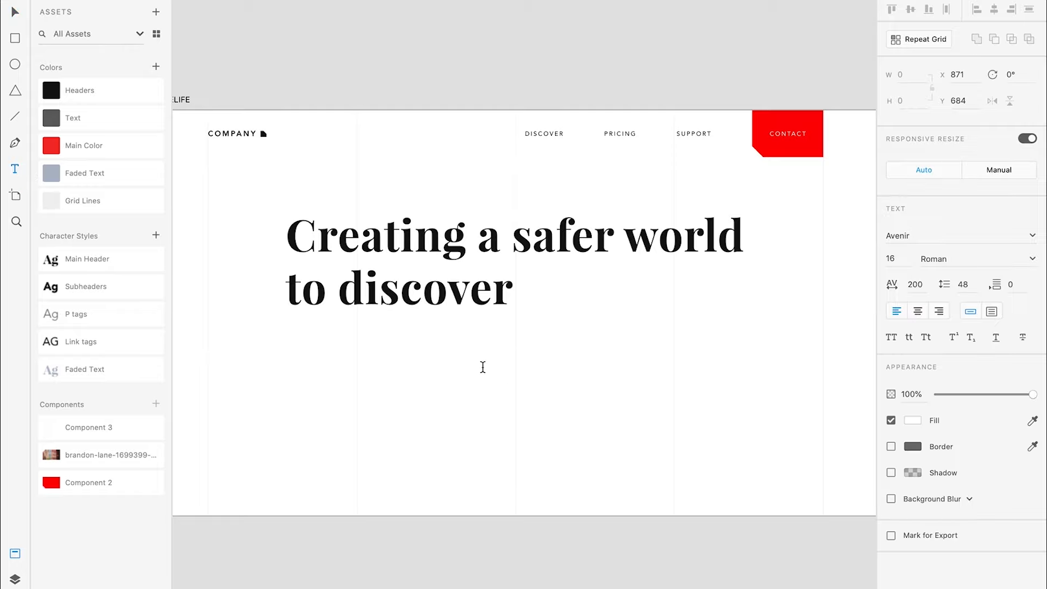
type("jannsaejnoweejns")
left_click(15, 13)
left_click(53, 319)
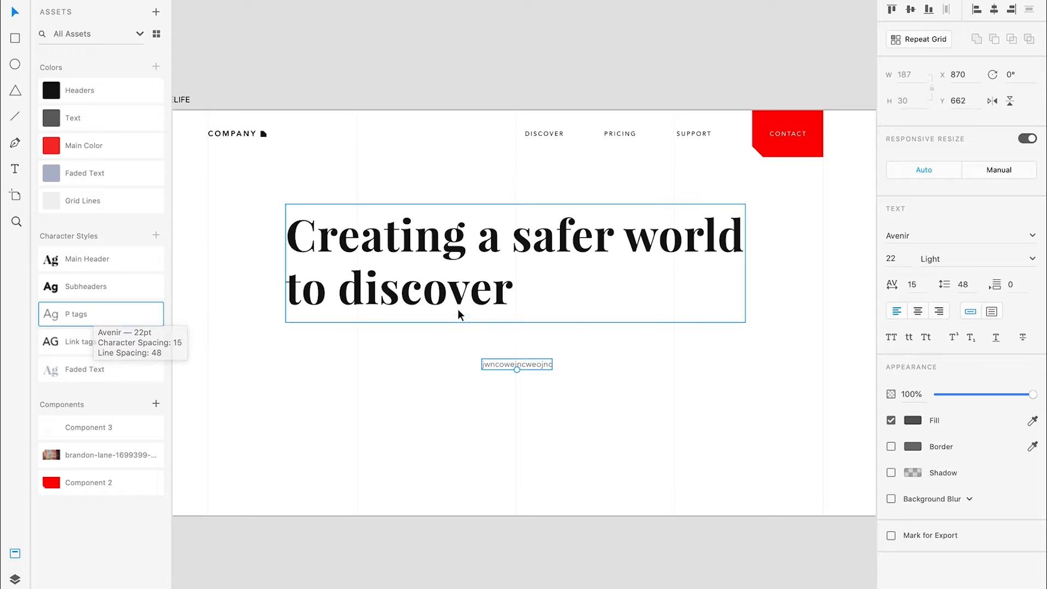
left_click(421, 262)
double_click(421, 262)
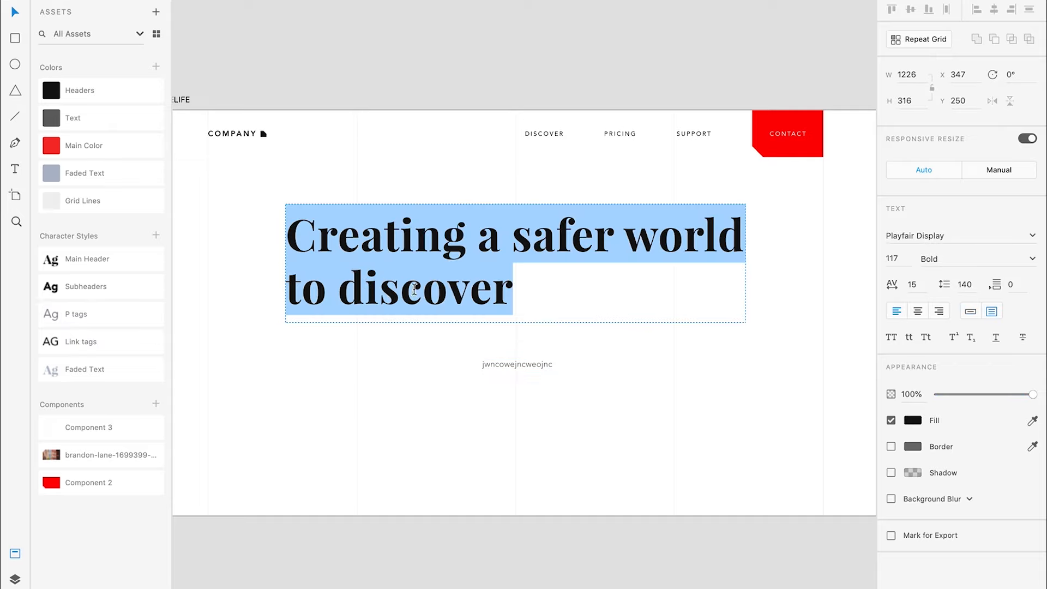
left_click(421, 262)
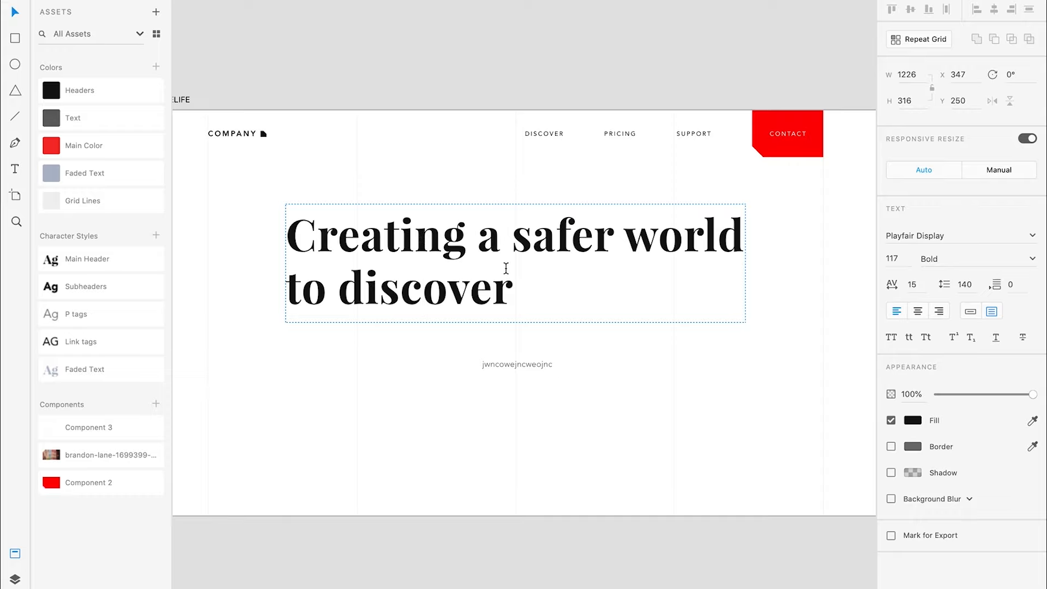
key("Escape")
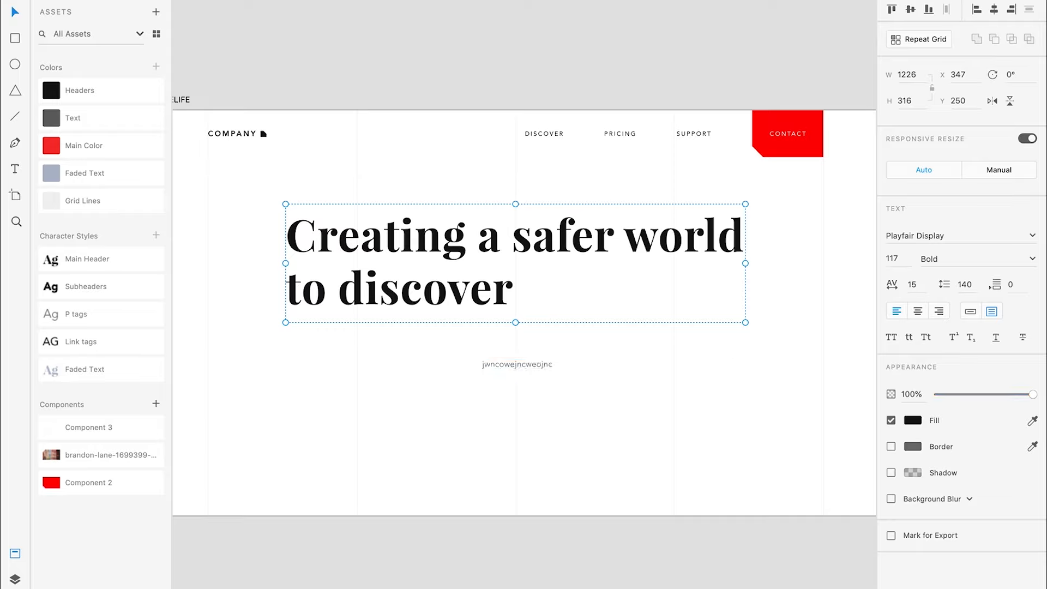
Replace the placeholder with the copied paragraph beginning "Ever wonder why some of the most magical parts of the world are the most dangerous?".
double_click(530, 364)
key("ctrl+v")
key("Escape")
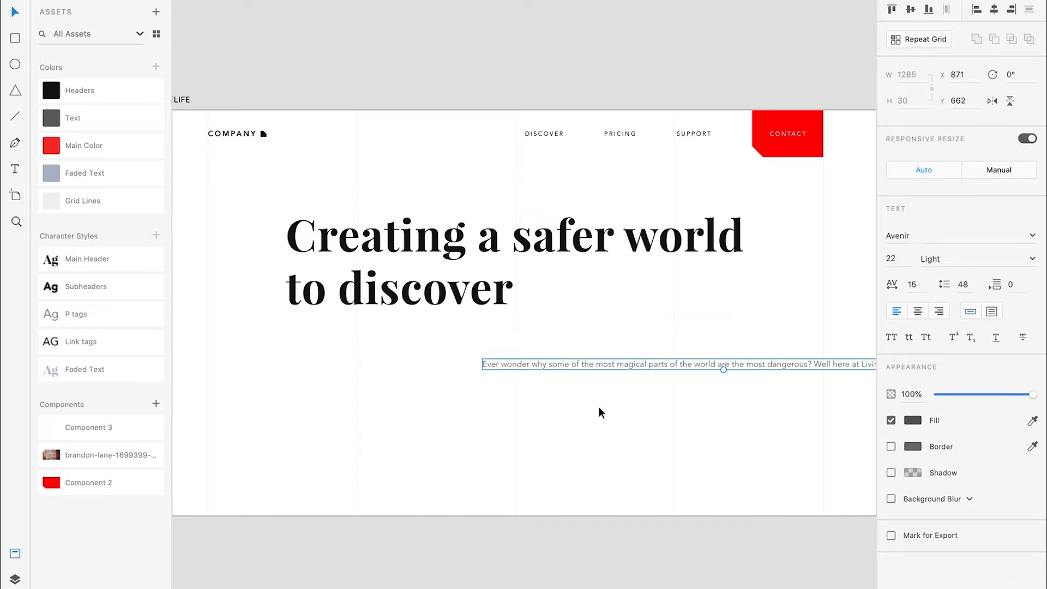
scroll(776, 391, "down", 1)
scroll(776, 391, "left", 1)
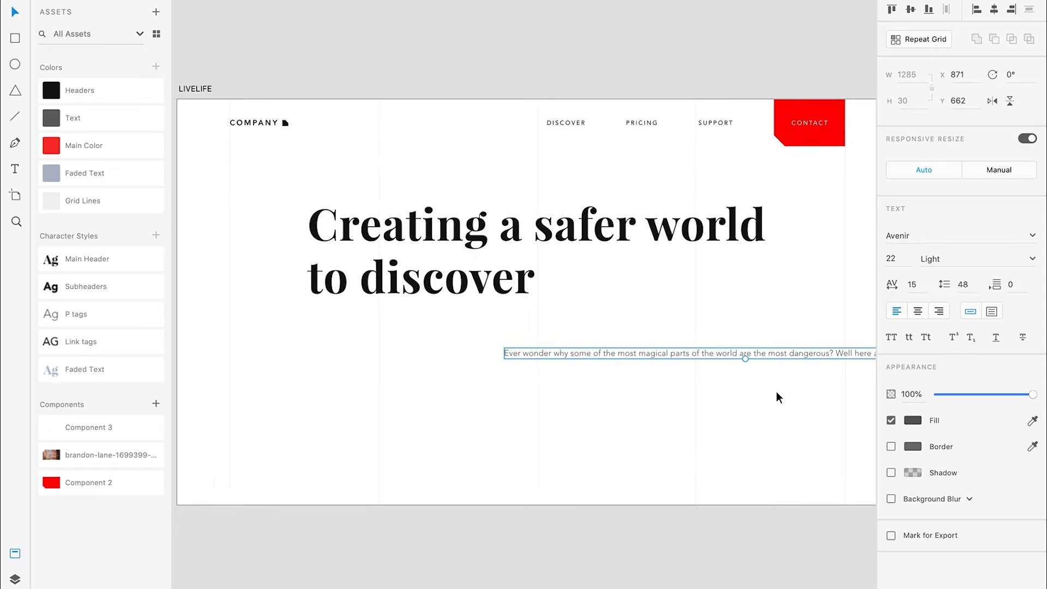
Show the artboard's layout grid and convert the paragraph to area text.
left_click(776, 391)
left_click(770, 350)
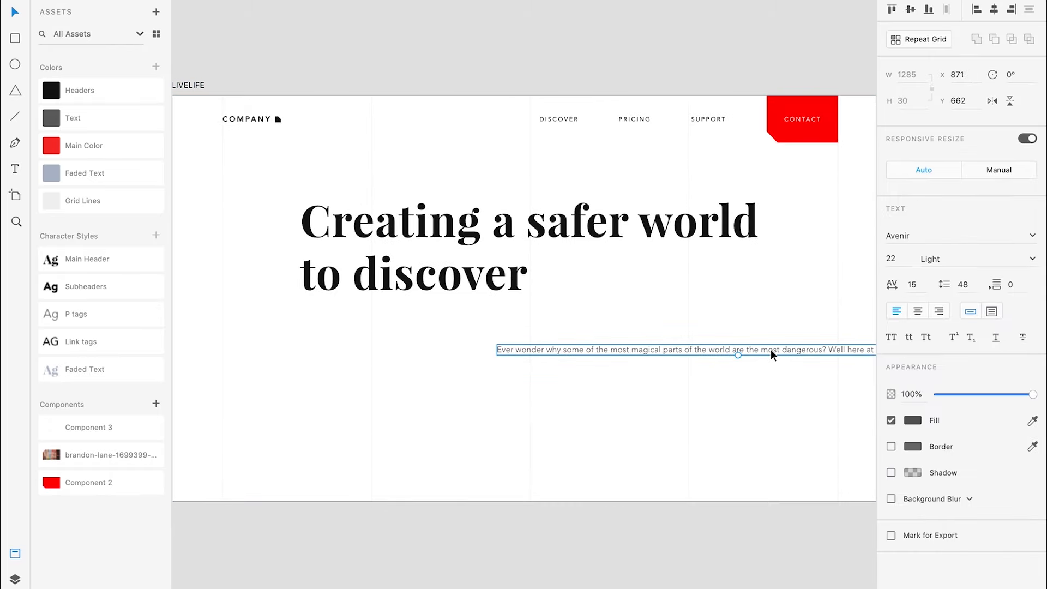
left_click(996, 315)
left_click(744, 384)
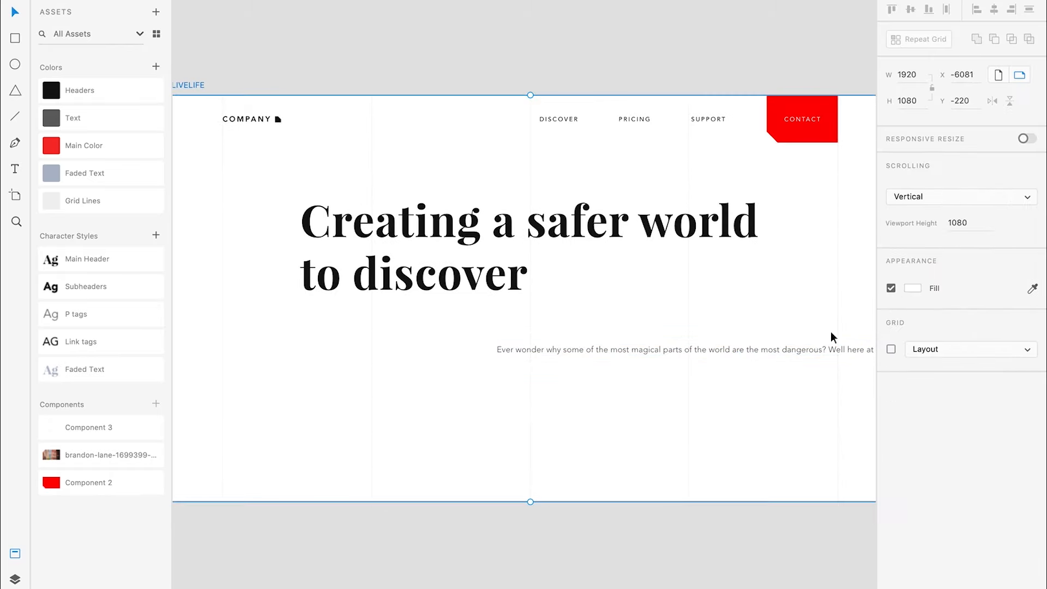
left_click(894, 348)
left_click(777, 350)
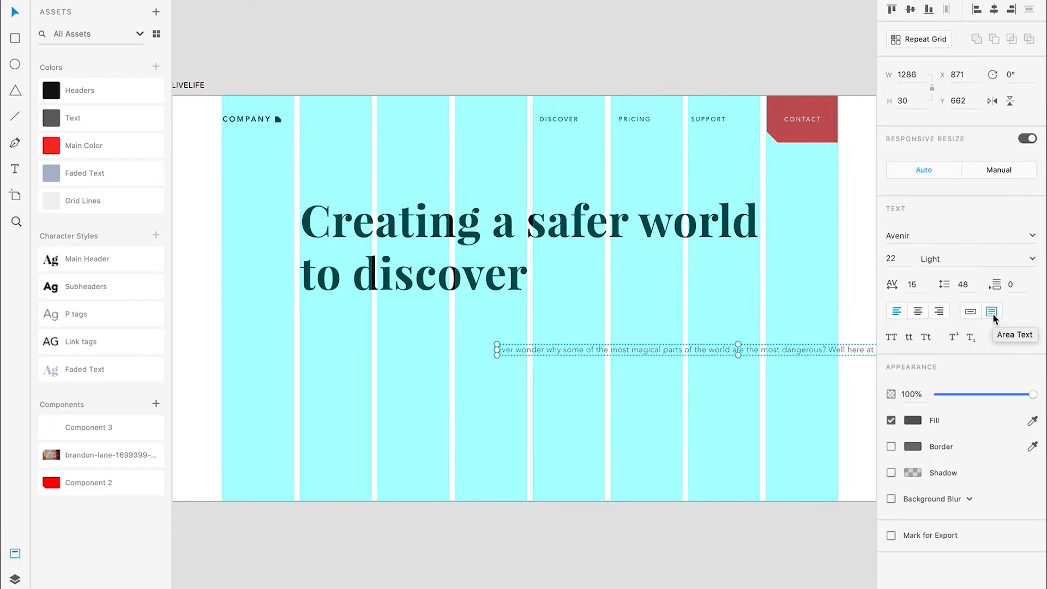
Size the paragraph box to about 504 by 196 at X 1069, Y 540, ending flush with the headline's right edge.
left_click_drag(738, 355, 738, 376)
left_click_drag(501, 362, 599, 299)
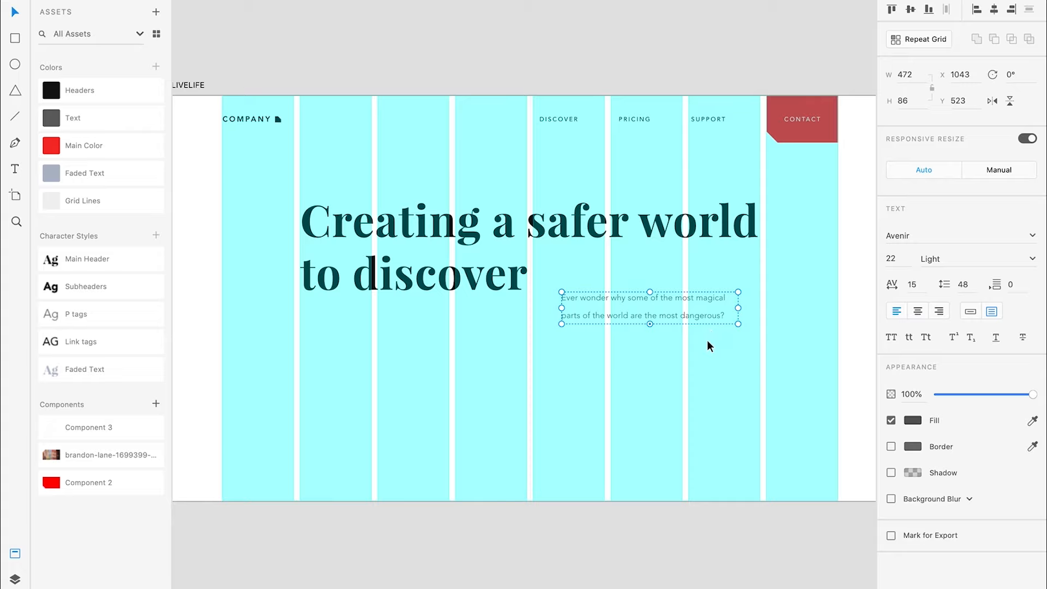
left_click_drag(738, 308, 761, 309)
left_click_drag(661, 324, 661, 365)
left_click_drag(562, 329, 634, 332)
Hide the LIVELIFE artboard's layout grid.
left_click(688, 404)
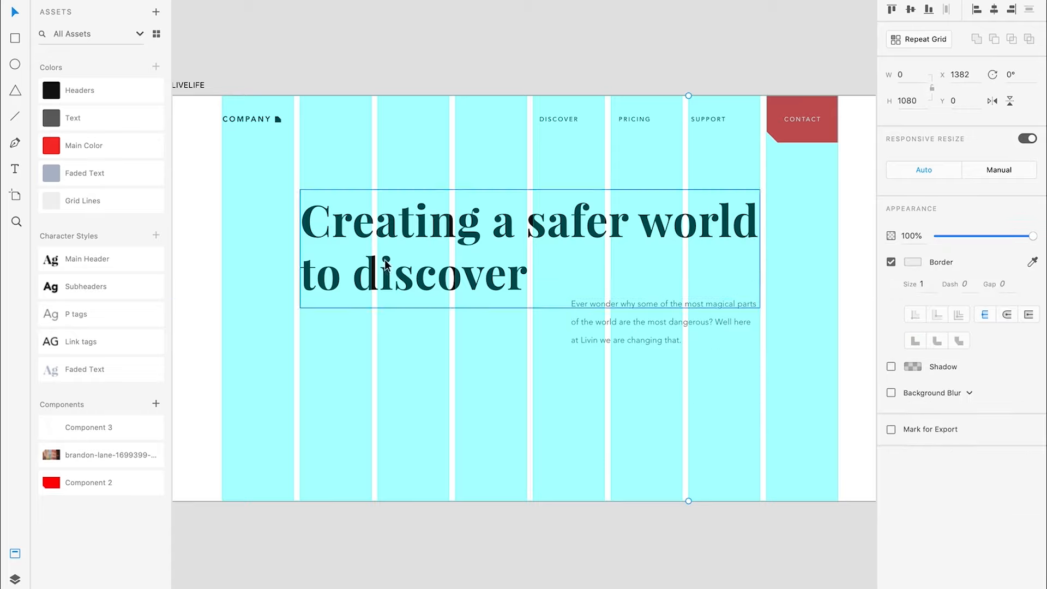
left_click(16, 121)
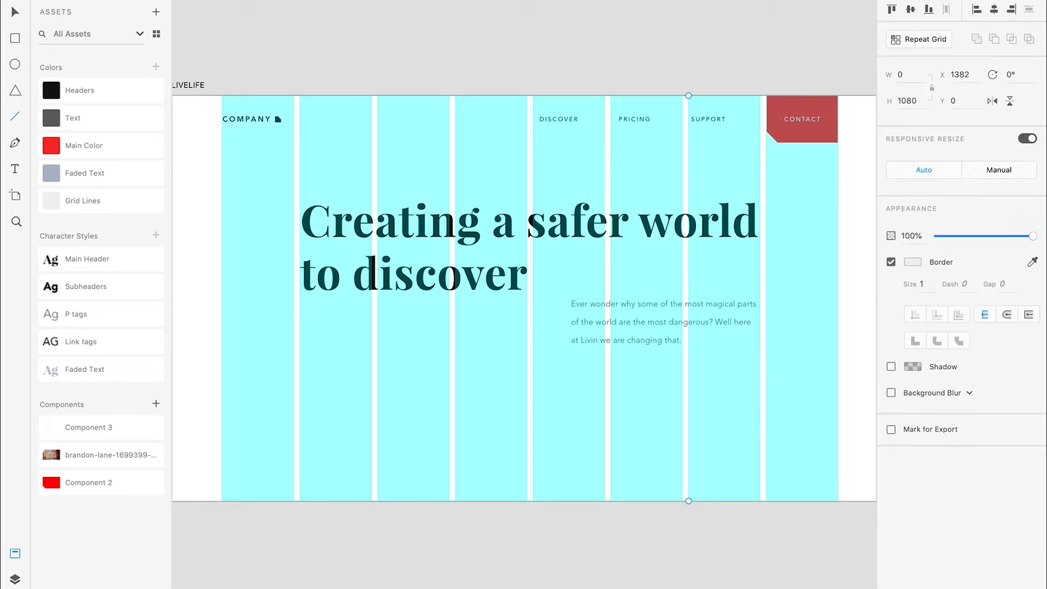
left_click(21, 17)
left_click(247, 296)
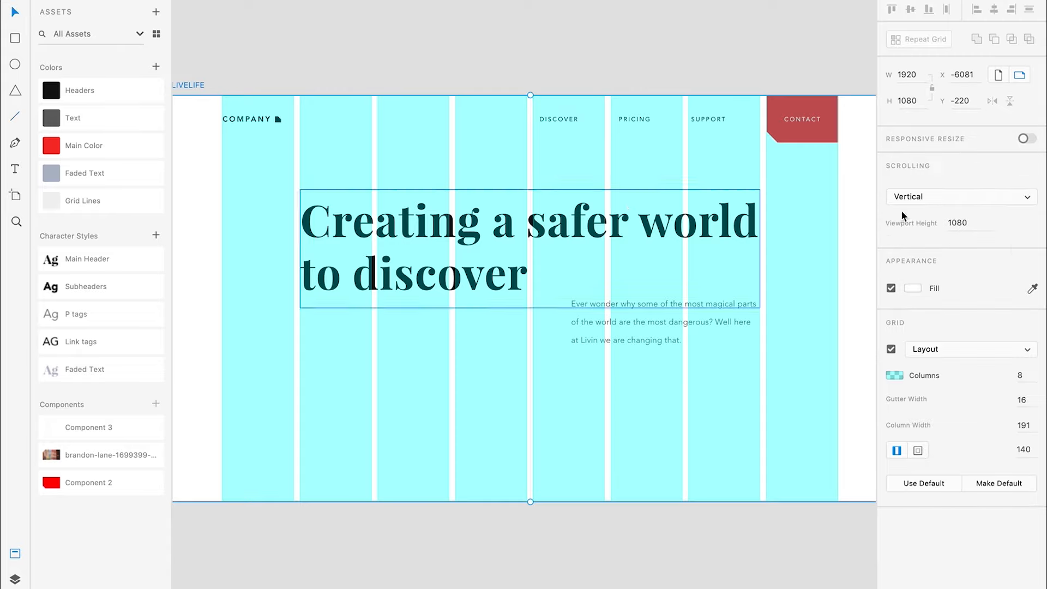
left_click(892, 349)
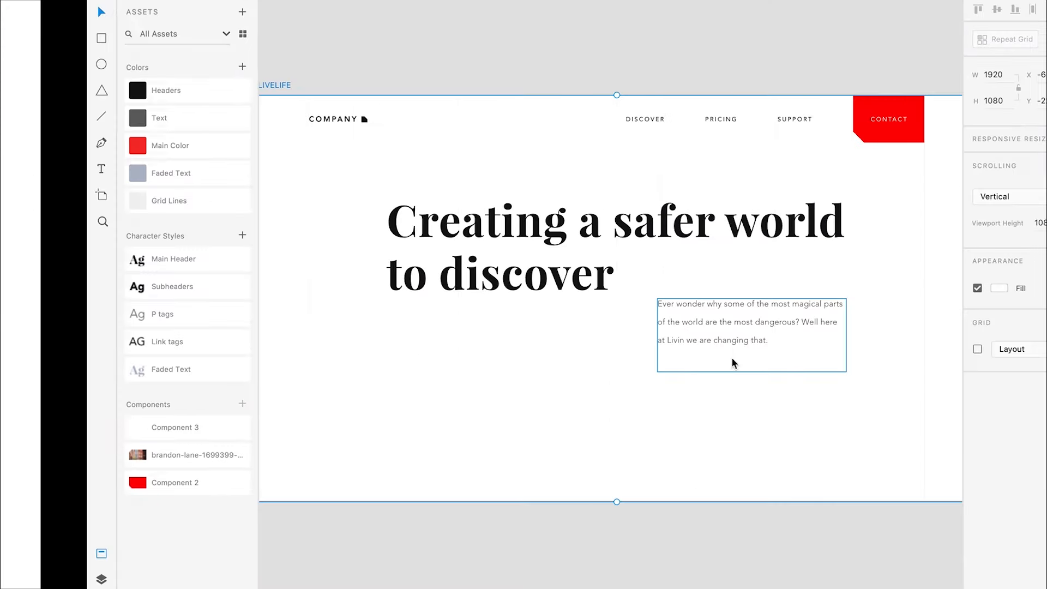
Draw a horizontal line about 148 wide above the paragraph, flush with its left edge, and color it with Main Color.
left_click(674, 272)
left_click(614, 325)
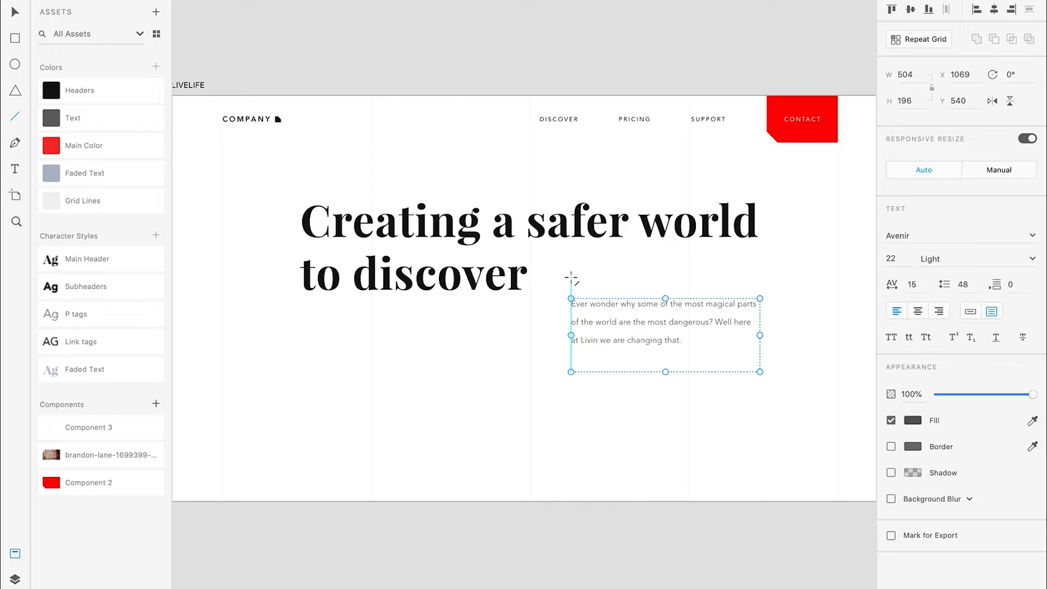
left_click_drag(571, 278, 626, 278)
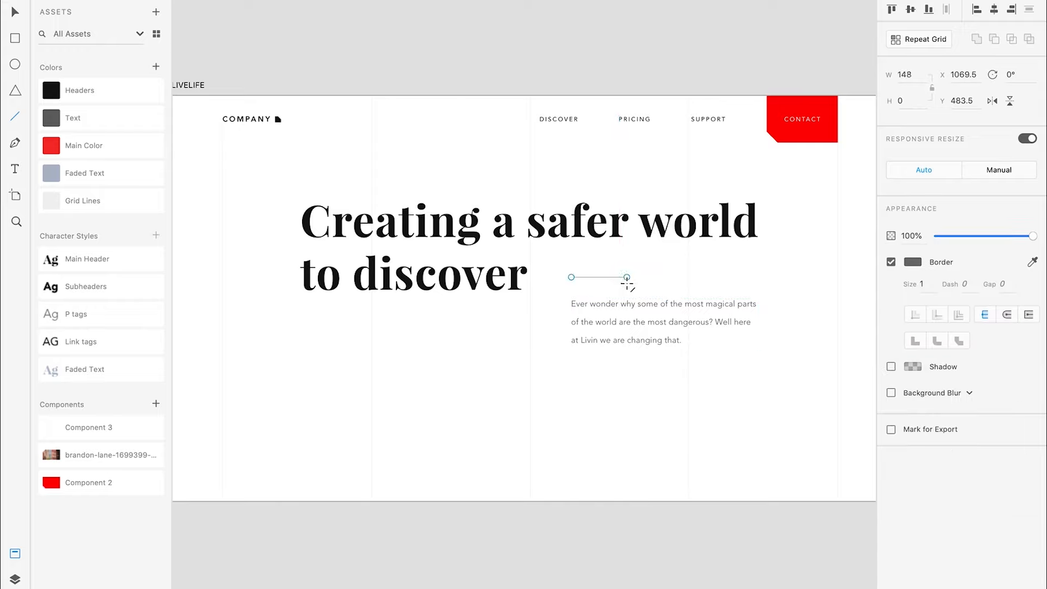
mouse_move(52, 482)
left_mouse_down()
mouse_move(77, 417)
mouse_move(22, 493)
mouse_move(60, 499)
left_mouse_up()
left_click(131, 145)
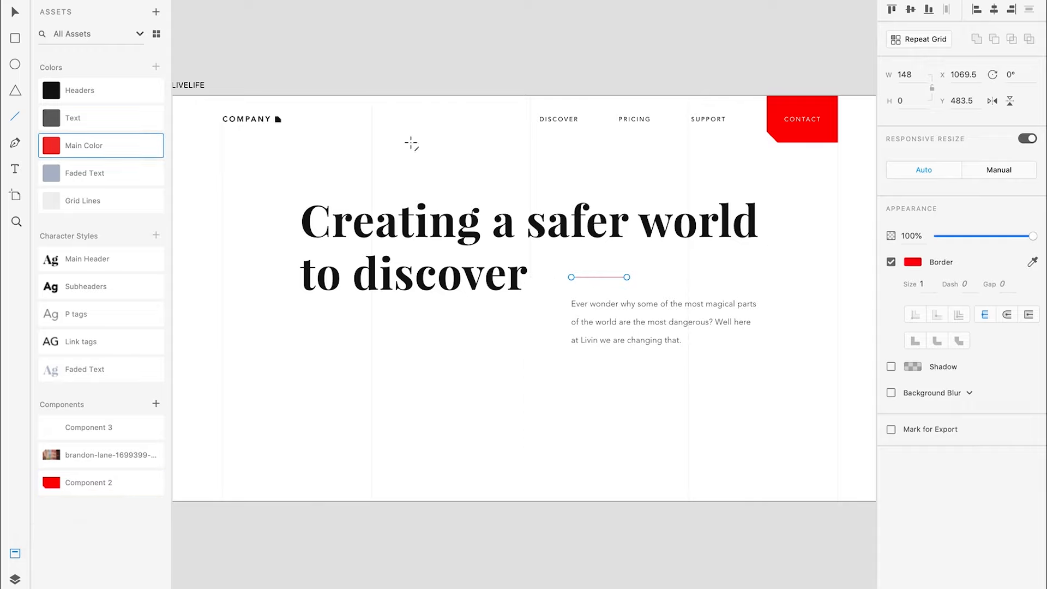
Set the red line's border size to 5.
left_click(8, 16)
left_click(924, 284)
key("Return")
key("Return")
scroll(543, 297, "up", 3)
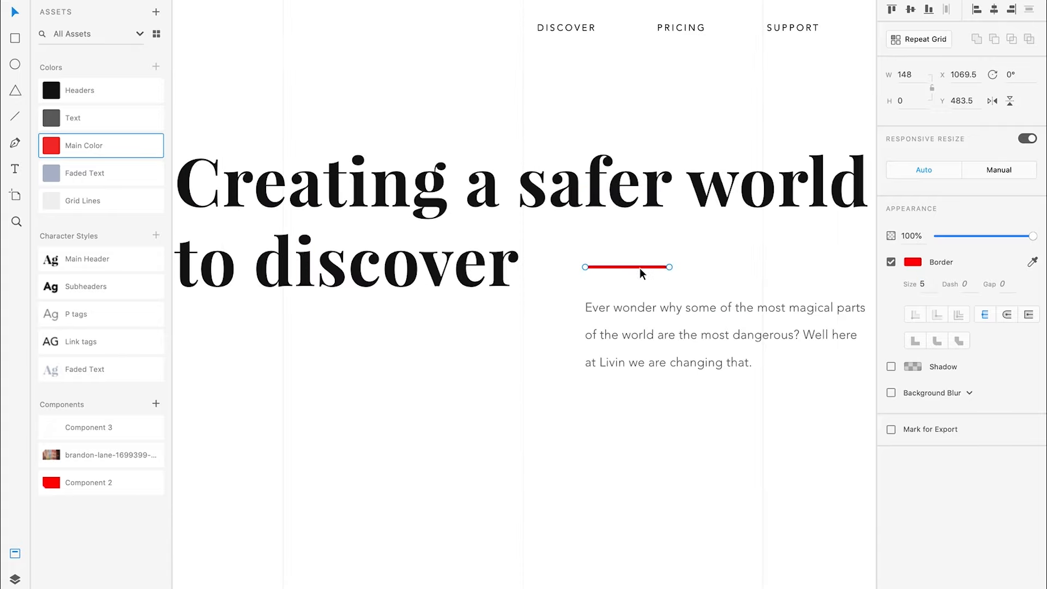
left_click_drag(641, 267, 641, 295)
Shorten the paragraph's text box to about 140 high so it fits its three lines.
left_click(636, 436)
key("ctrl+0")
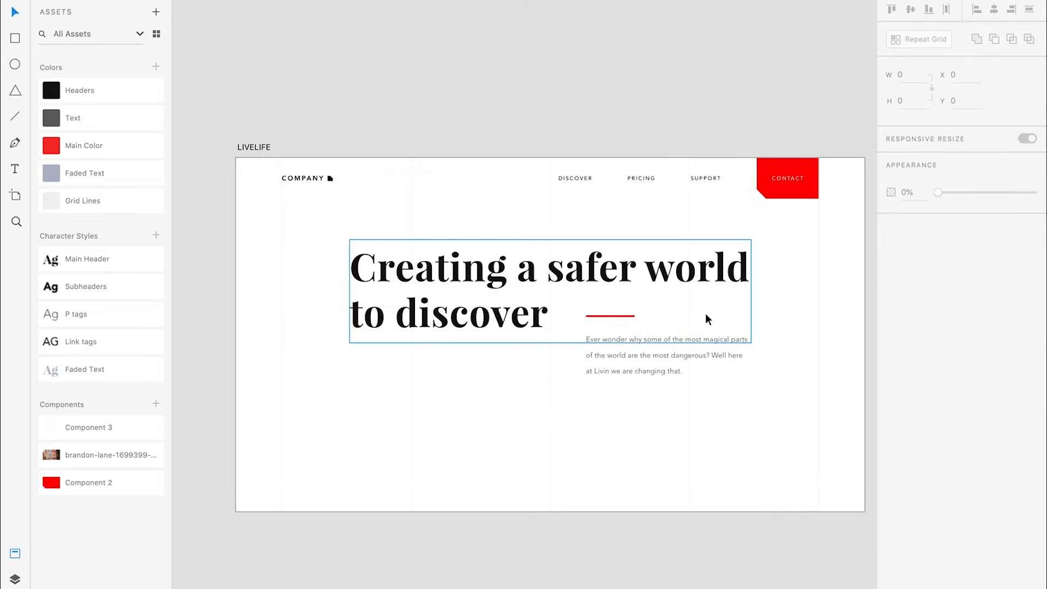
left_click(673, 376)
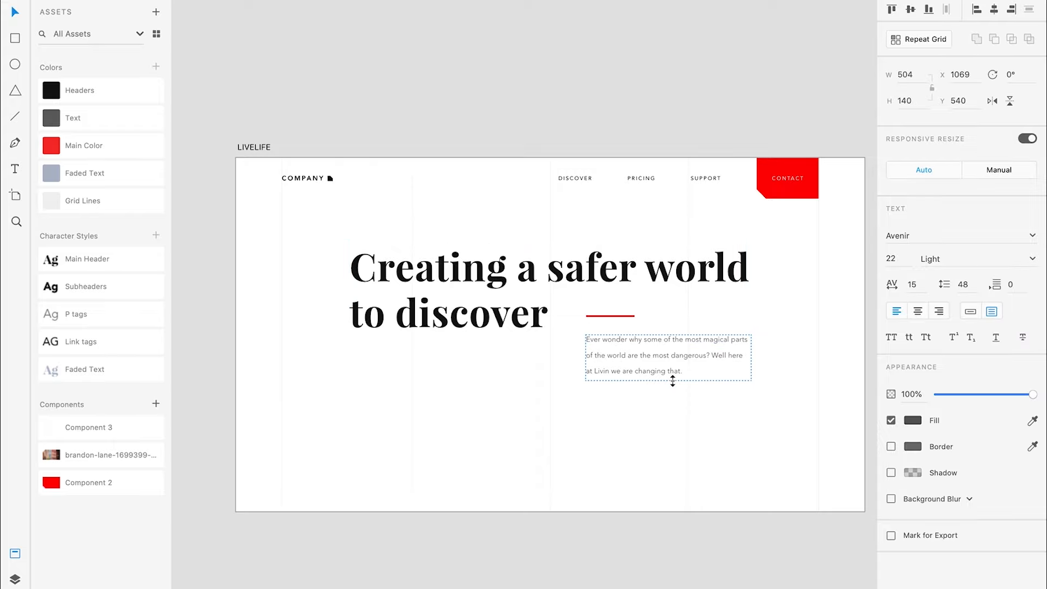
left_click(653, 422)
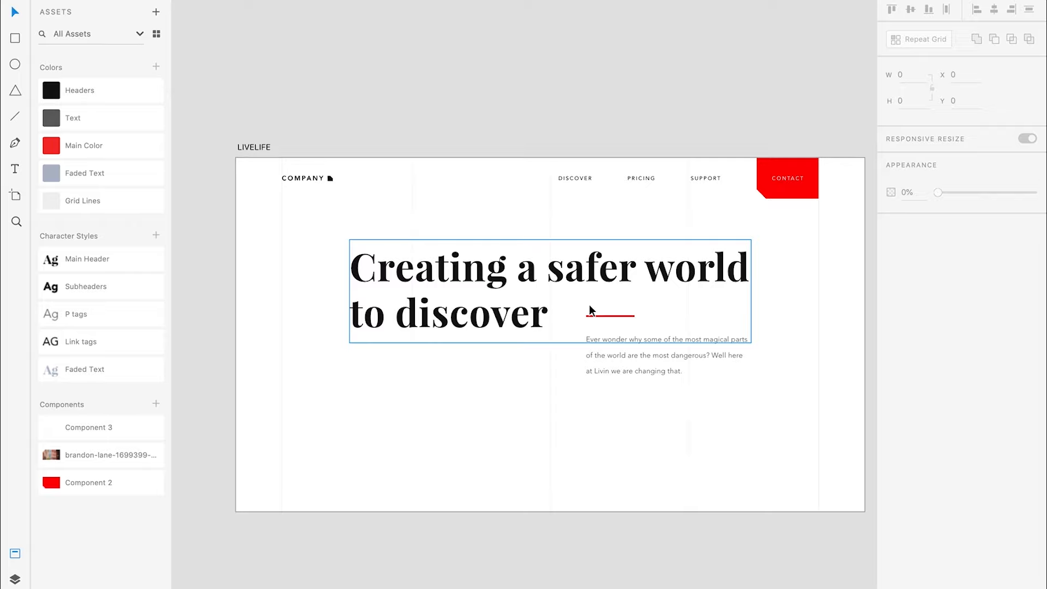
Draw a button rectangle about 191 by 95 below the headline, at about X 347, Y 646.
scroll(479, 402, "down", 1)
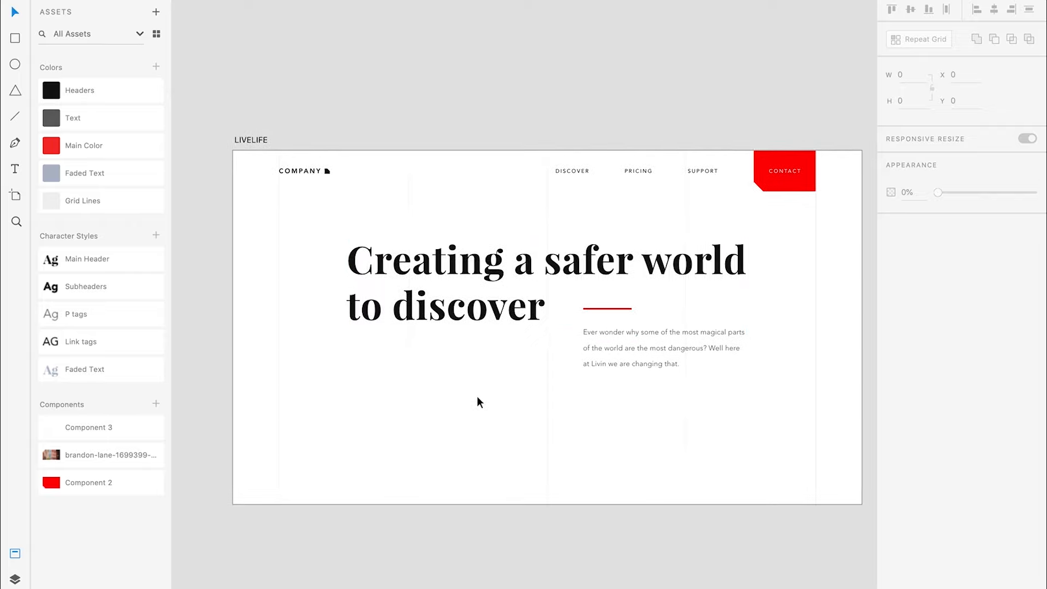
scroll(476, 396, "up", 2)
left_click(15, 37)
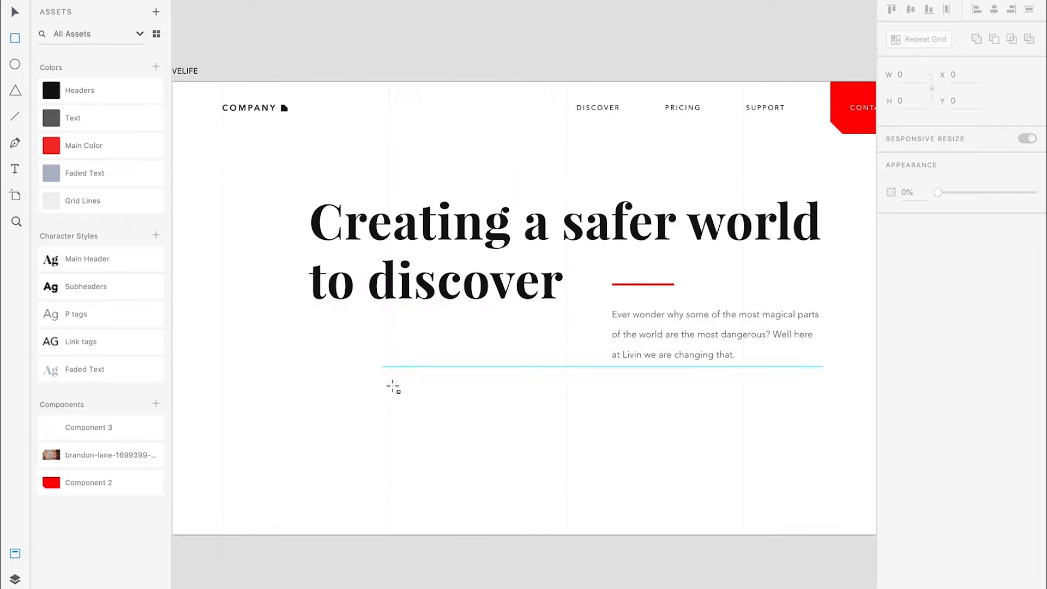
left_click_drag(389, 393, 309, 354)
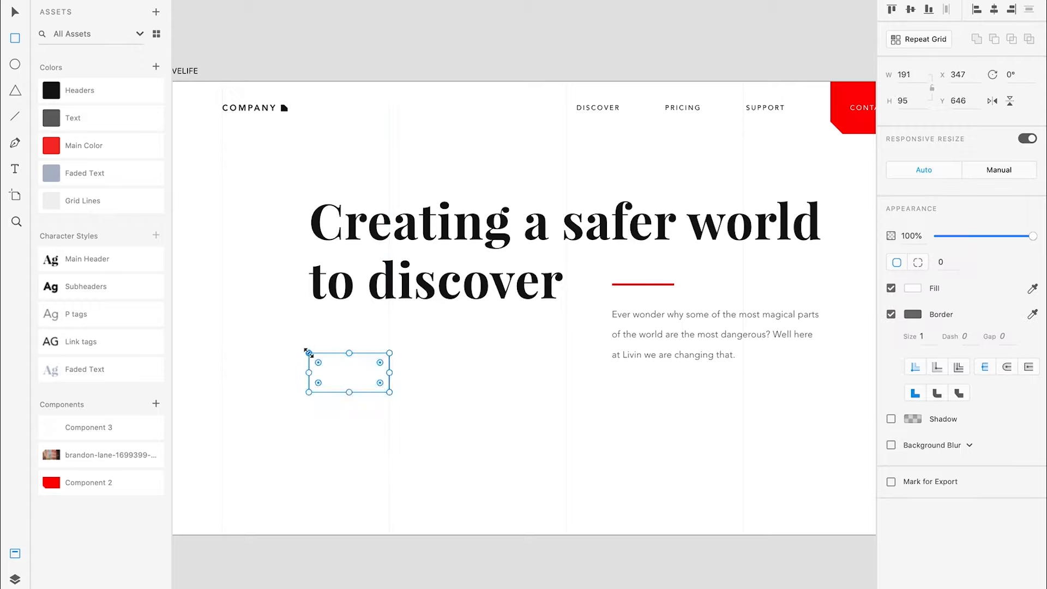
left_click(16, 14)
Show the artboard's layout grid and fit the rectangle's left edge to the second grid column.
scroll(391, 397, "right", 1)
scroll(390, 397, "down", 2)
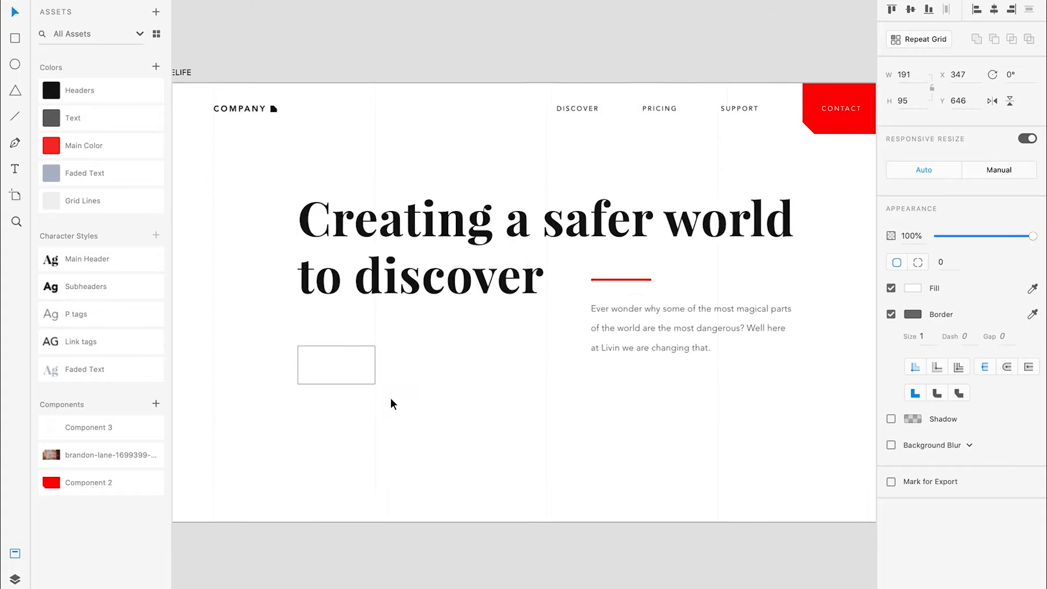
left_click(636, 435)
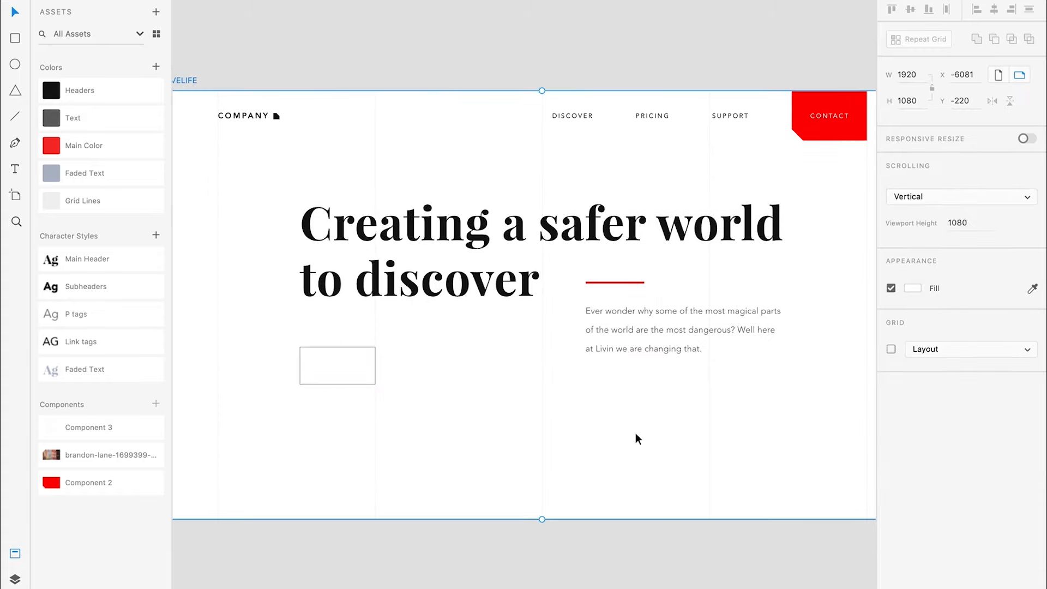
left_click(891, 349)
left_click(352, 357)
scroll(352, 356, "up", 3)
scroll(352, 356, "up", 3)
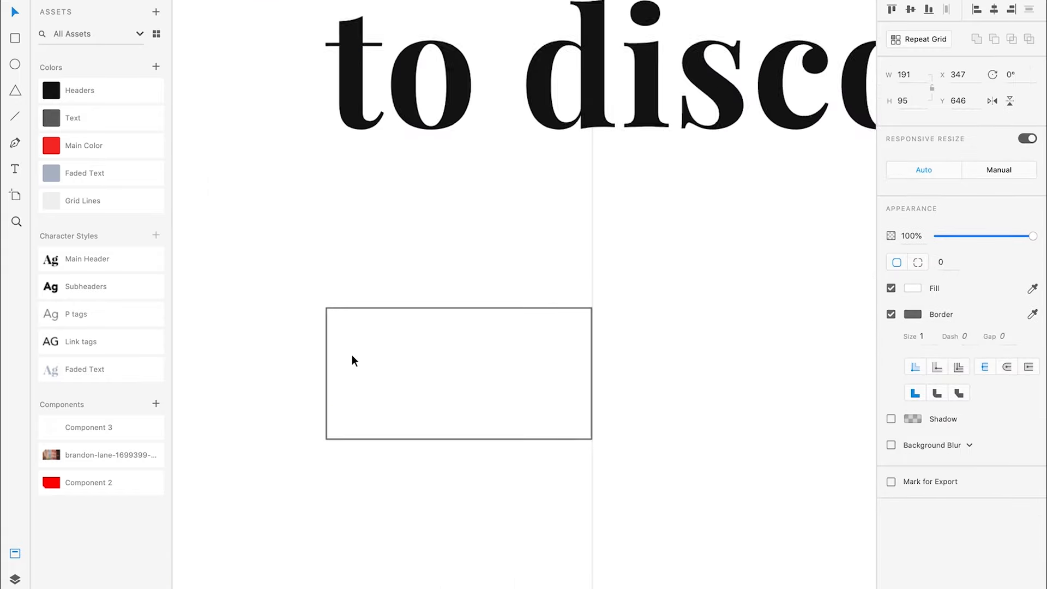
left_click_drag(325, 372, 328, 373)
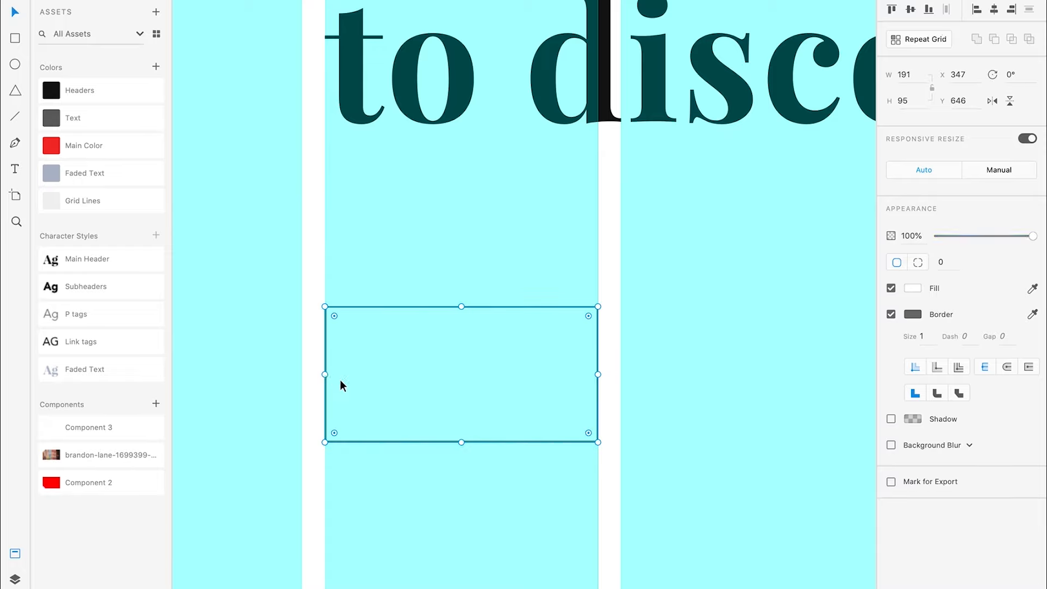
Fill the rectangle with Main Color and remove its border.
left_click(51, 147)
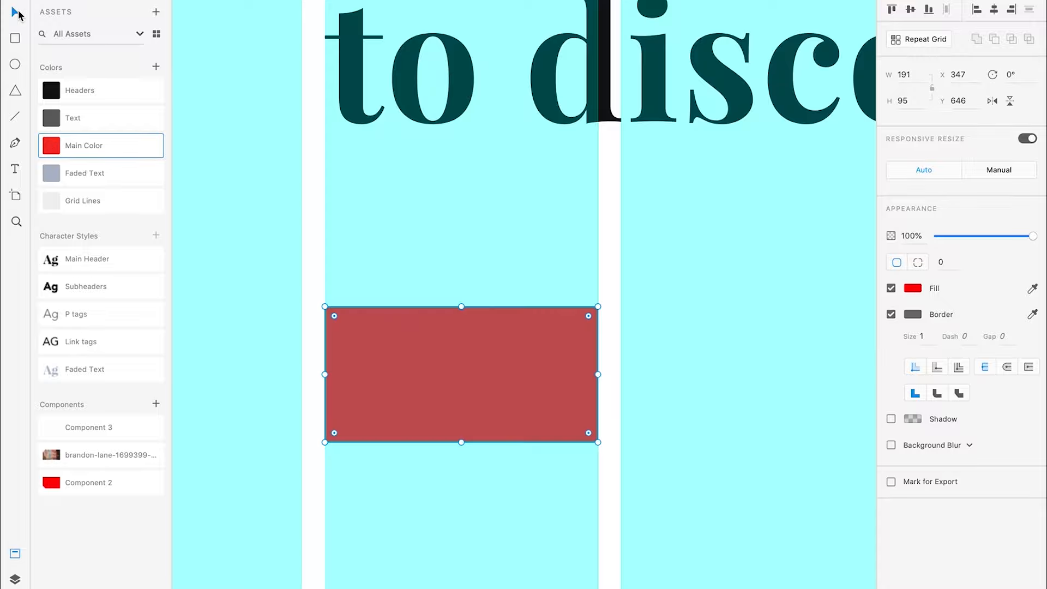
left_click(892, 314)
left_click(643, 338)
scroll(643, 338, "down", 5)
scroll(642, 338, "right", 5)
scroll(642, 338, "down", 2)
scroll(409, 355, "right", 1)
Set the red rectangle's height to 80.
left_click(362, 354)
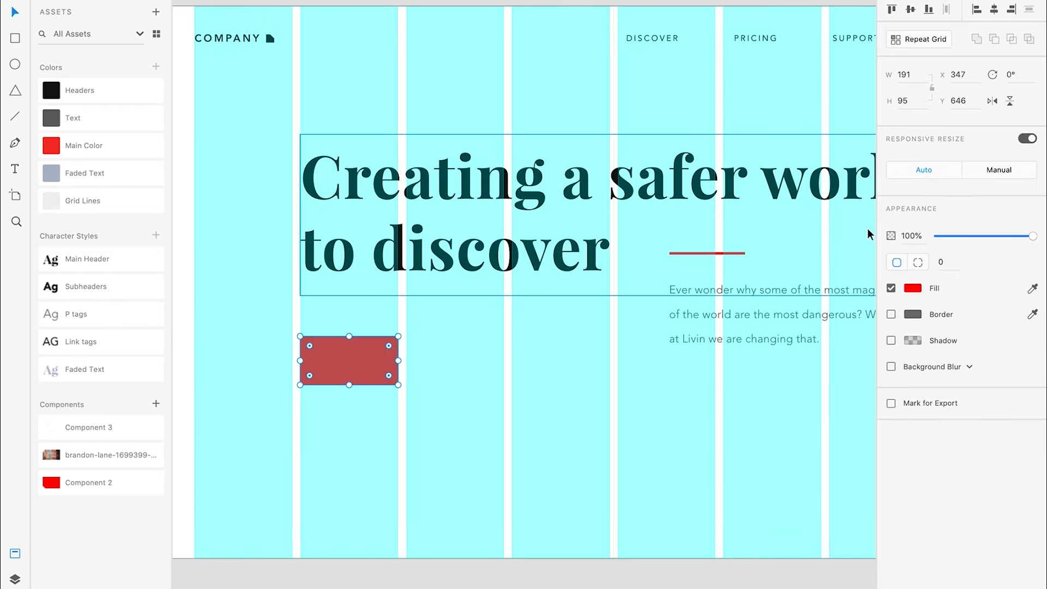
left_click_drag(912, 142, 904, 217)
type("85")
key("Return")
left_click(916, 101)
type("9")
type("80")
key("Return")
Move the red rectangle down to Y 746, keeping it in the second grid column at X 347.
left_click(915, 70)
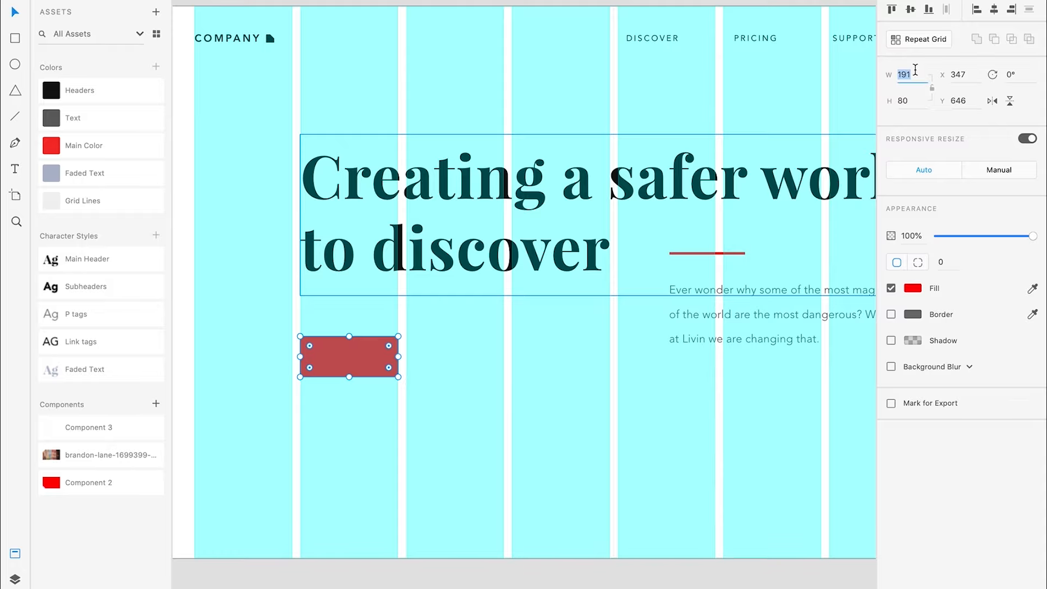
scroll(327, 362, "up", 3)
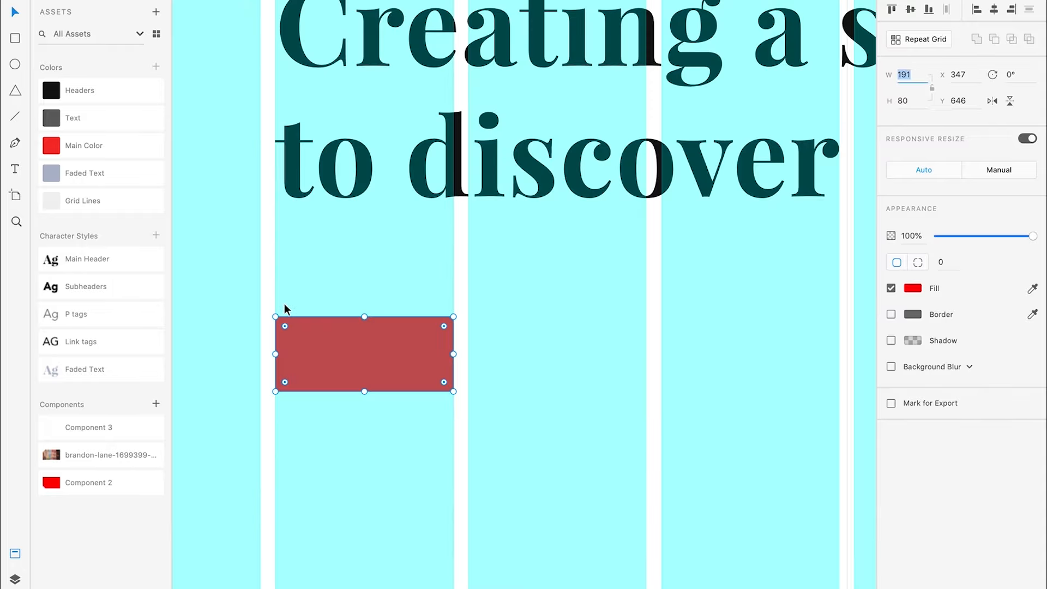
scroll(358, 358, "up", 3)
scroll(359, 357, "down", 2)
scroll(347, 337, "down", 3)
scroll(347, 335, "down", 3)
left_click_drag(268, 288, 266, 349)
left_click(341, 355)
scroll(317, 343, "left", 3)
scroll(293, 341, "up", 3)
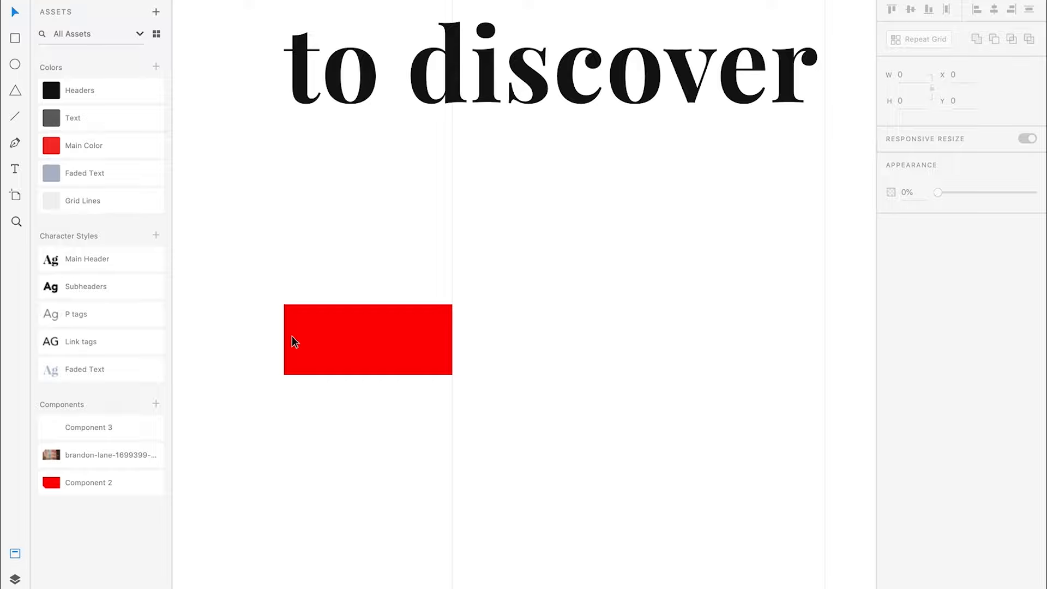
left_click(368, 335)
scroll(368, 336, "up", 3)
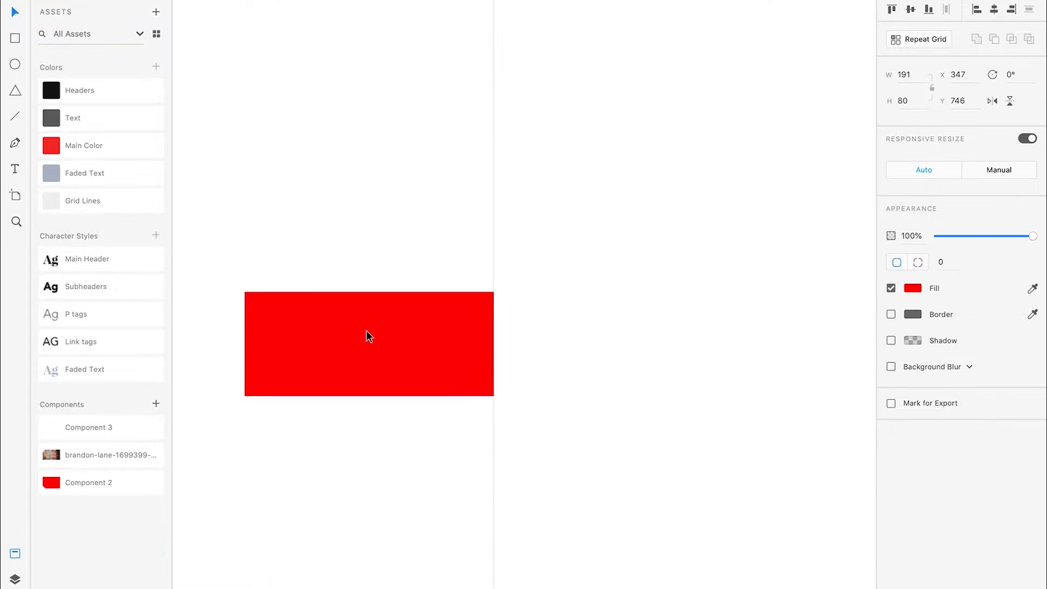
scroll(365, 329, "left", 1)
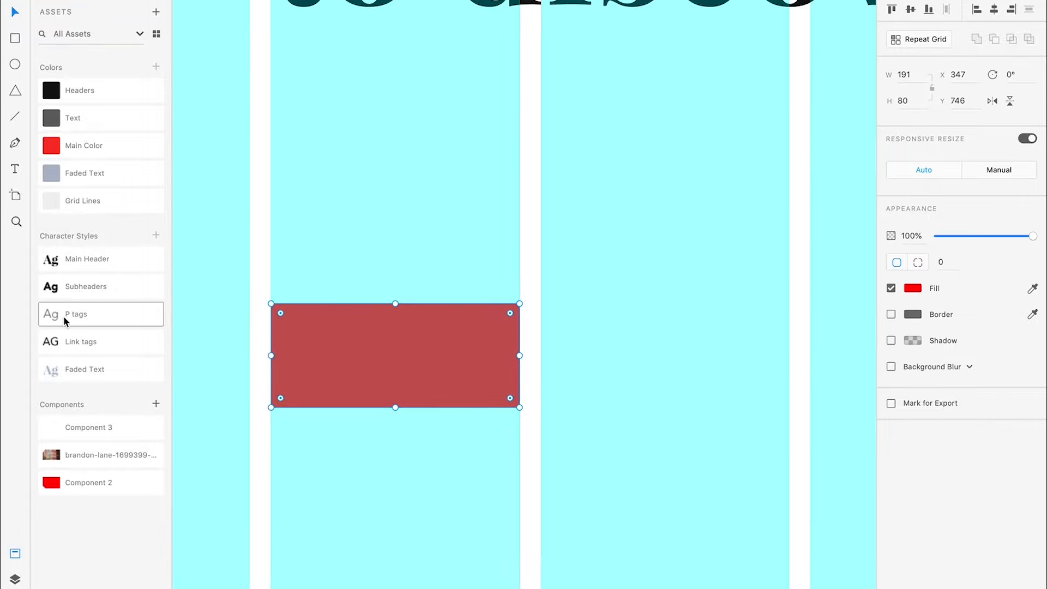
Duplicate the PRICING navigation link and place the copy over the second grid column at X 408, Y 52.
scroll(430, 227, "down", 6)
scroll(430, 227, "right", 5)
scroll(430, 227, "up", 2)
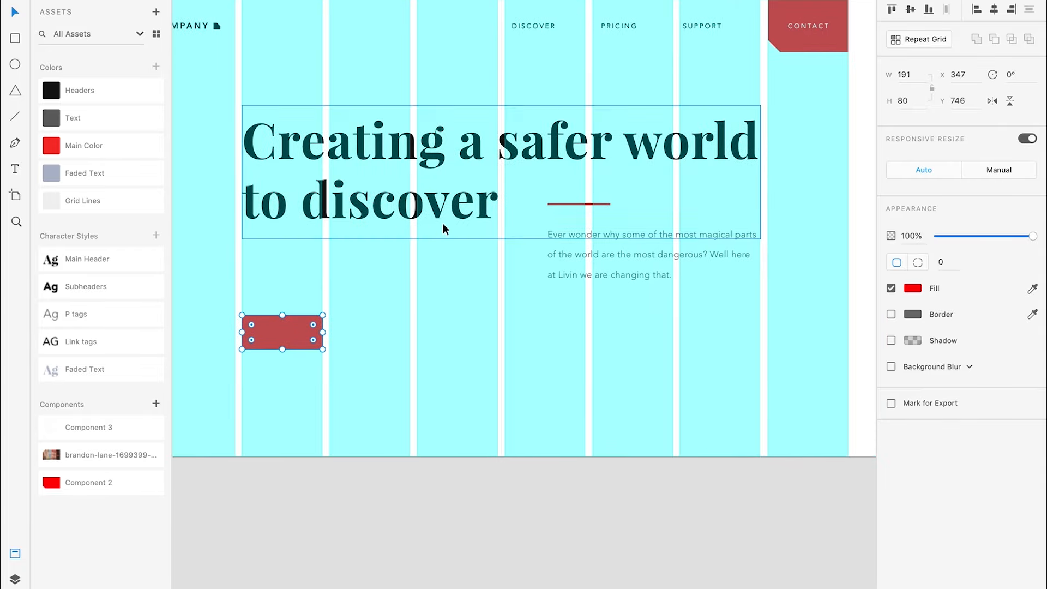
left_click_drag(623, 23, 286, 332)
scroll(286, 331, "up", 5)
scroll(285, 332, "left", 2)
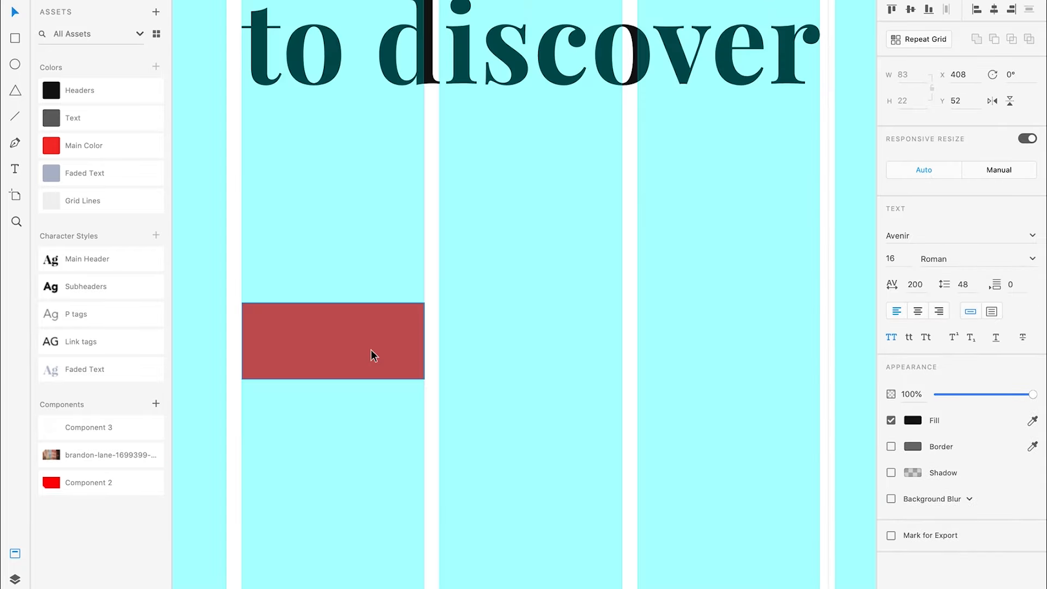
left_click(371, 348)
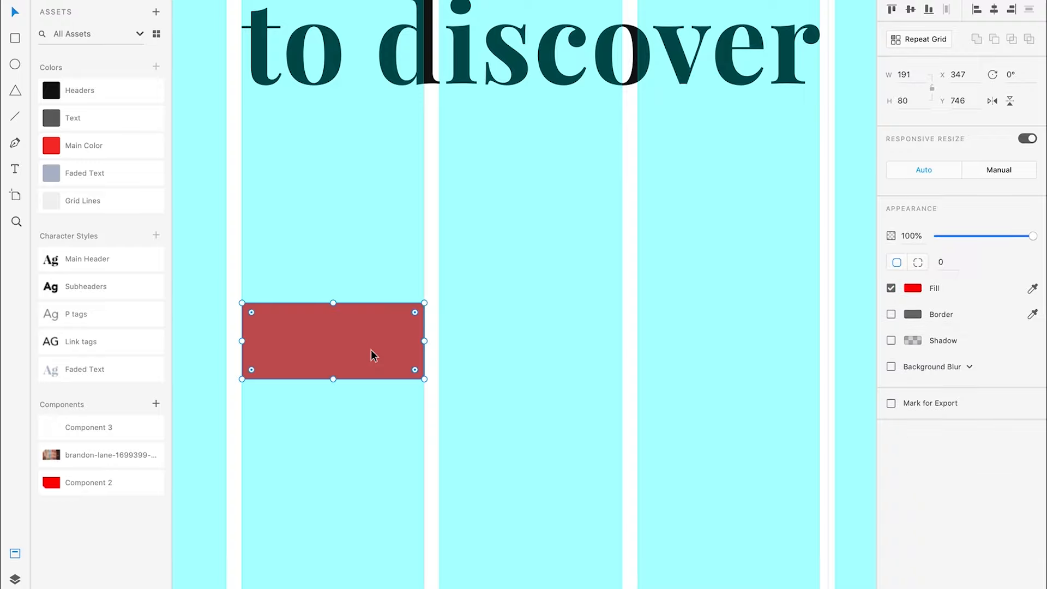
left_click_drag(371, 350, 501, 349)
key("super+z")
Move the copied PRICING label down onto the red rectangle at Y 775 and center it horizontally on the rectangle.
scroll(500, 349, "down", 10)
scroll(501, 349, "right", 2)
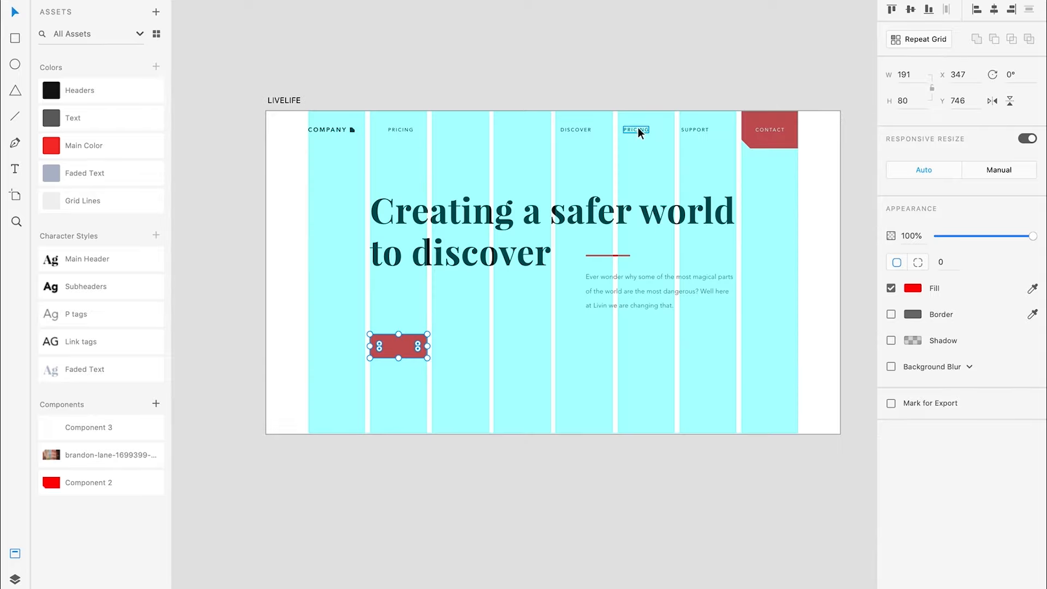
left_click_drag(401, 131, 402, 342)
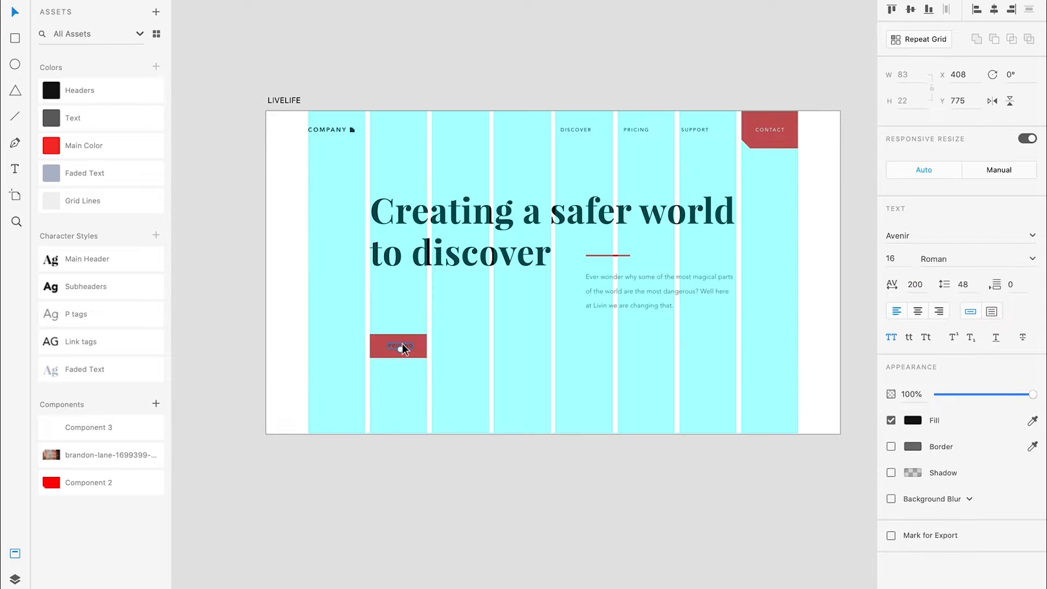
scroll(401, 343, "up", 5)
scroll(401, 343, "up", 3)
key("super+shift+apostrophe")
left_click(506, 353, "shift")
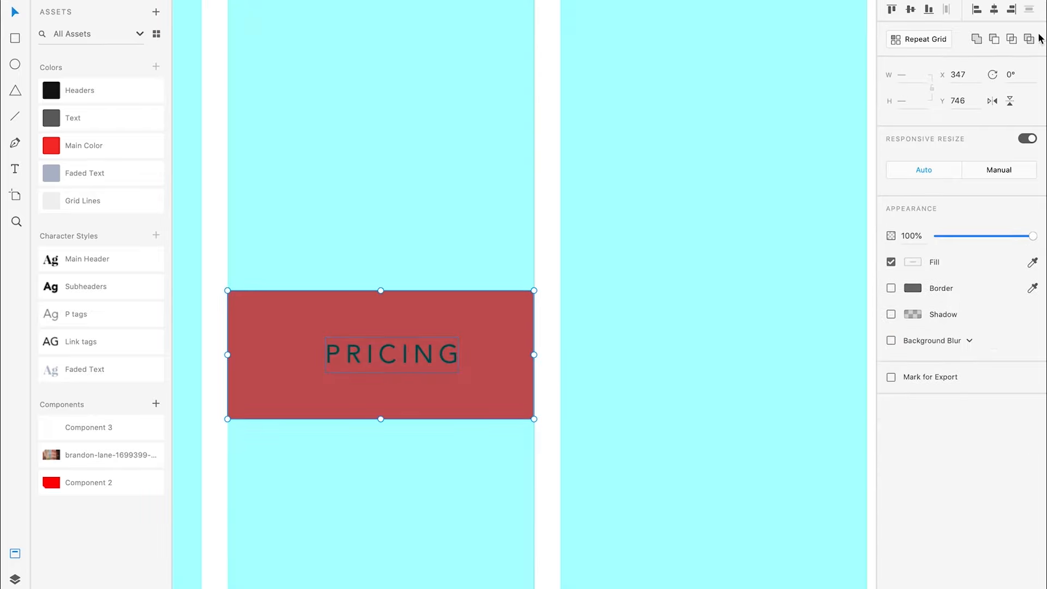
left_click(995, 13)
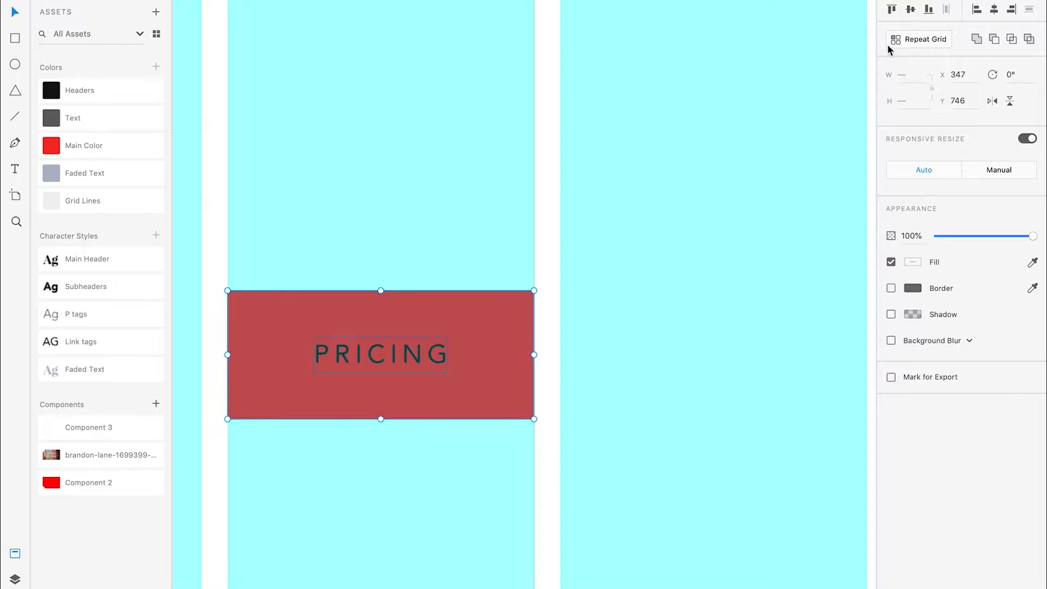
key("Escape")
Set the fill of the PRICING label on the red rectangle to white.
left_click(445, 371)
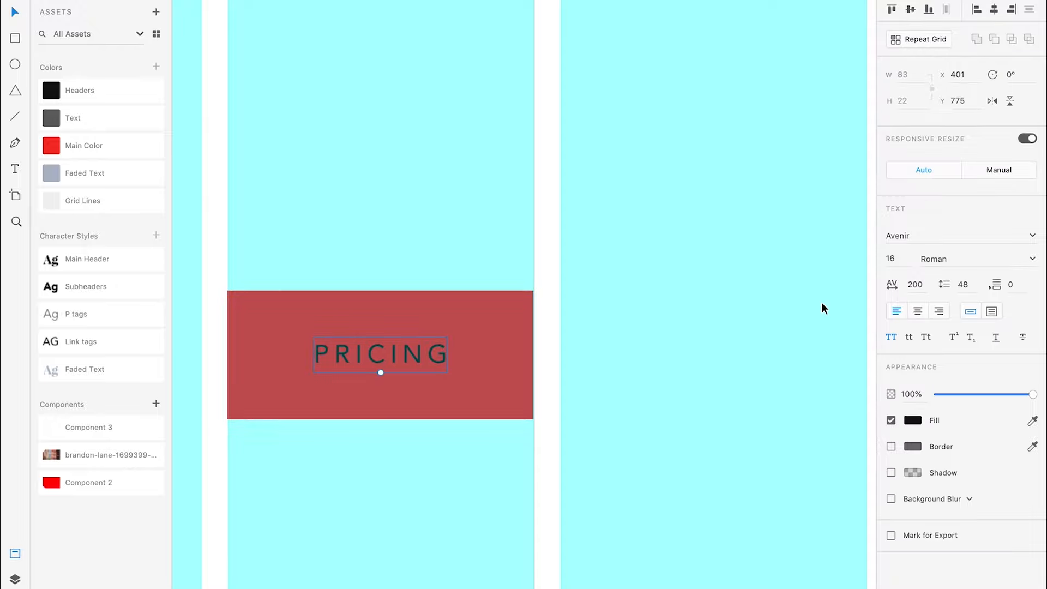
left_click(912, 419)
left_click_drag(839, 413, 636, 248)
left_click(636, 248)
key("ctrl+0")
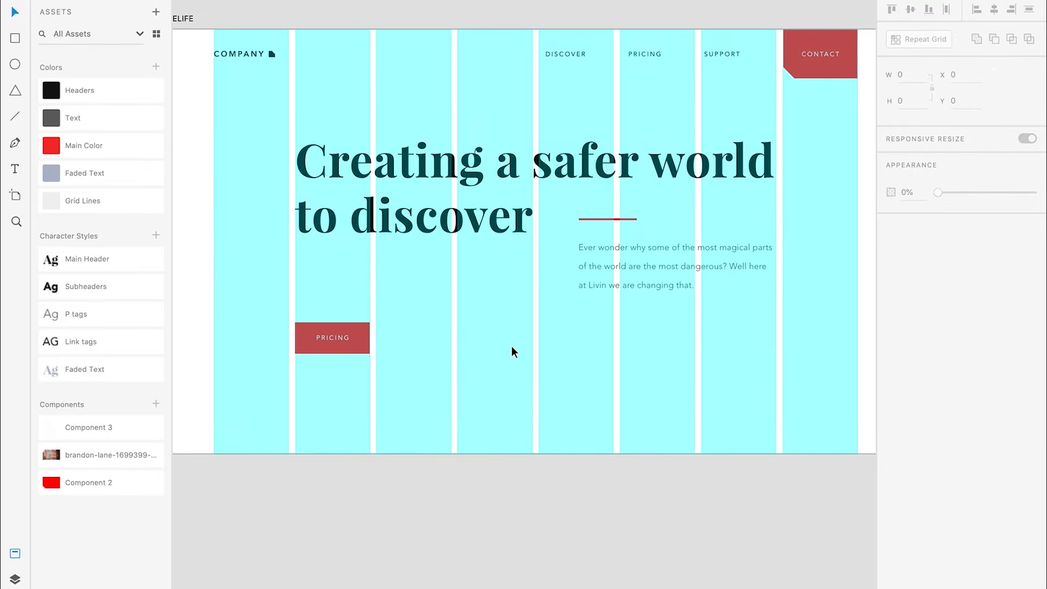
left_click(329, 338)
double_click(329, 338)
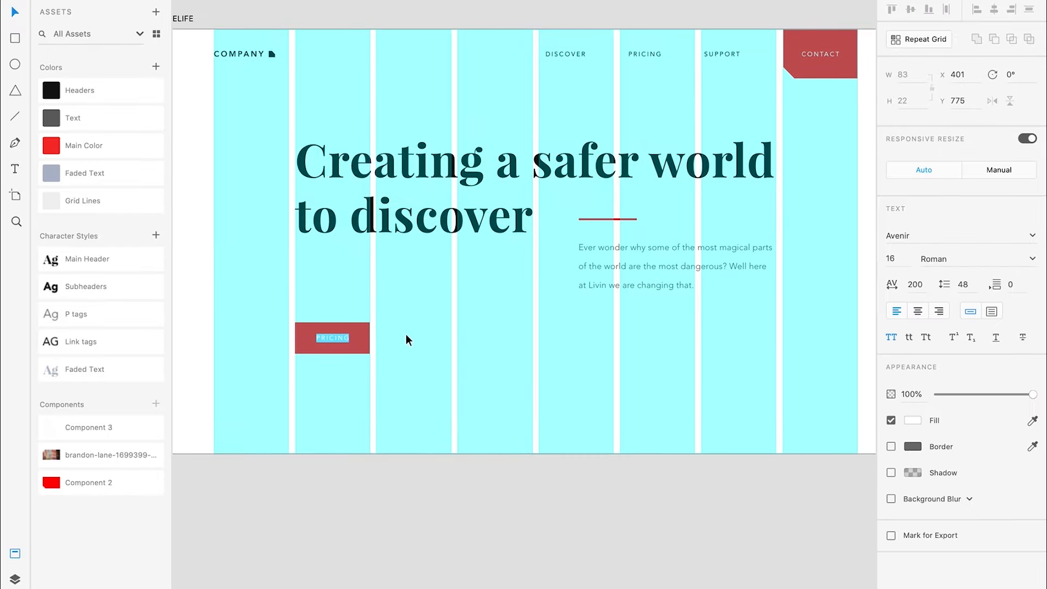
type("D")
key("BackSpace")
key("Escape")
key("ctrl+z")
double_click(338, 341)
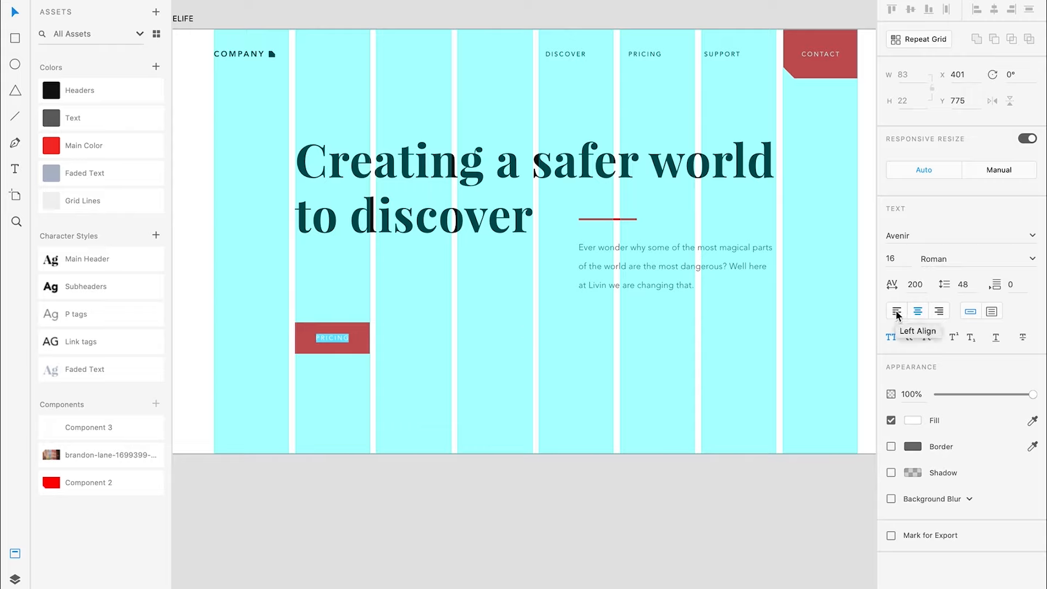
left_click(340, 337)
type("AJ XJS")
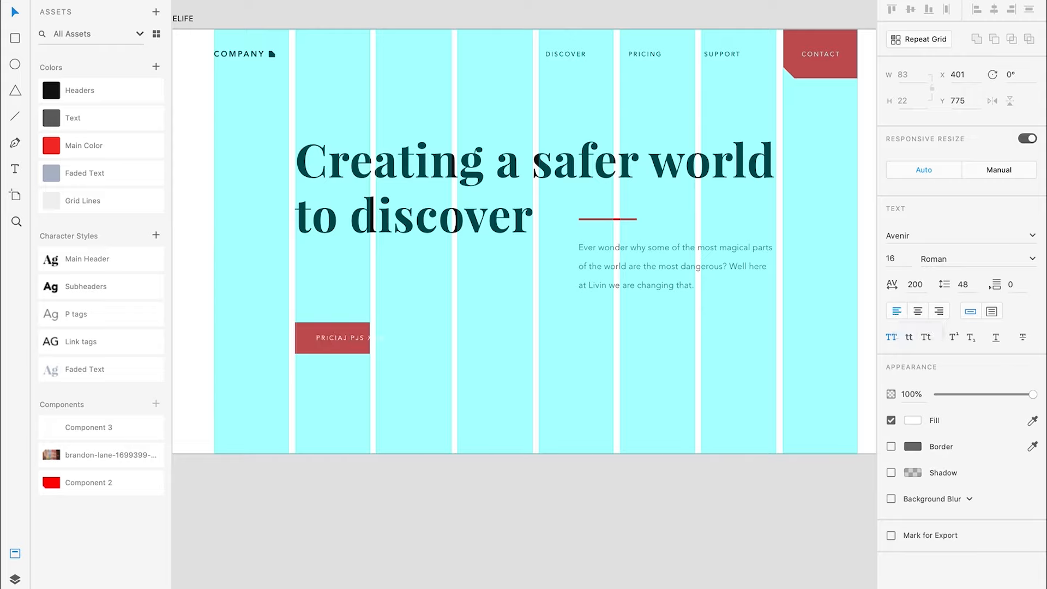
key("super+z")
Center-align the button label's text and change its wording to DISCOVER.
left_click(919, 311)
double_click(322, 338)
type("DISCOVER")
key("Escape")
Center the DISCOVER label horizontally on the red rectangle.
scroll(338, 356, "up", 3)
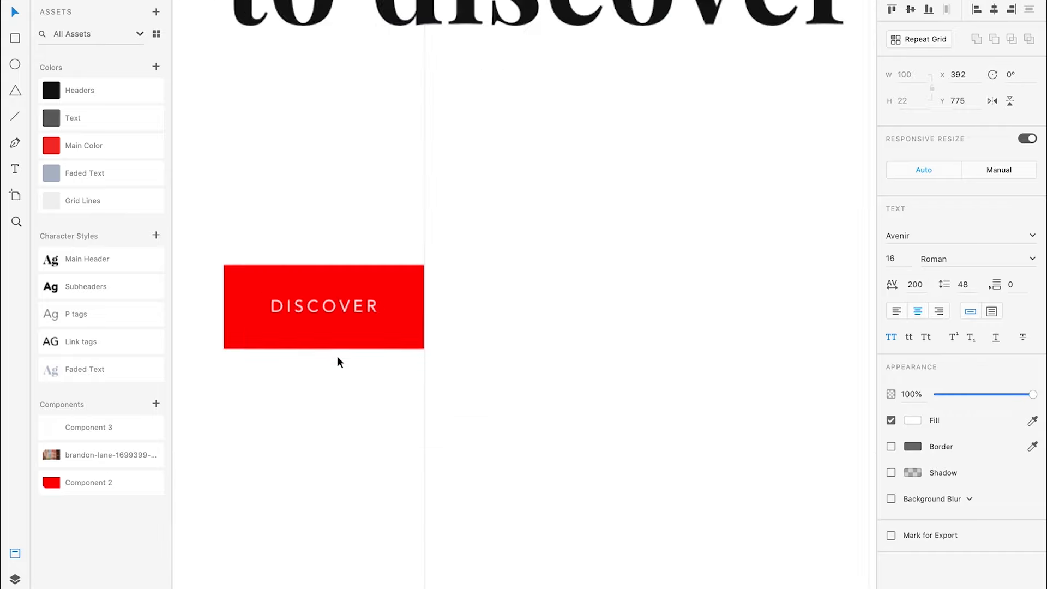
left_click(392, 307, "shift")
left_click(993, 11)
left_click(527, 296)
Hide the layout grid on the LIVELIFE artboard and deselect the artboard.
scroll(535, 323, "down", 5)
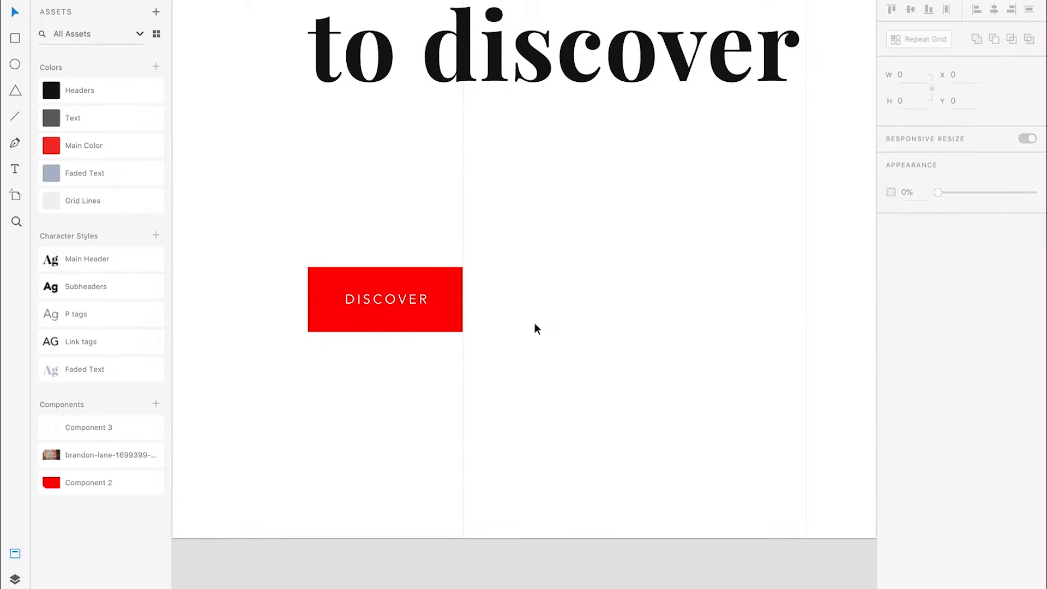
double_click(469, 345)
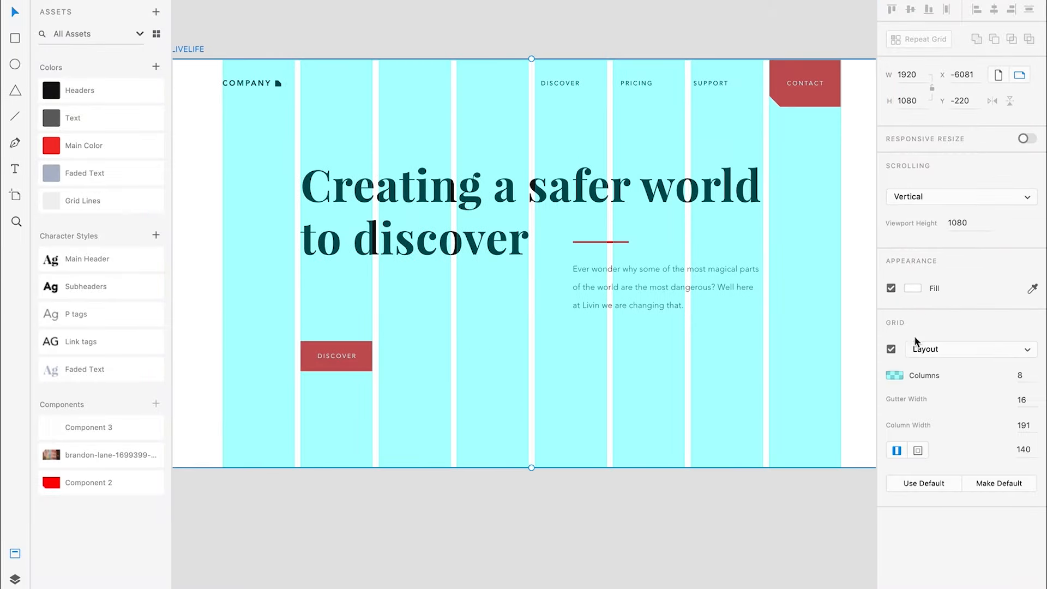
left_click(891, 349)
scroll(742, 342, "down", 2)
scroll(741, 342, "right", 1)
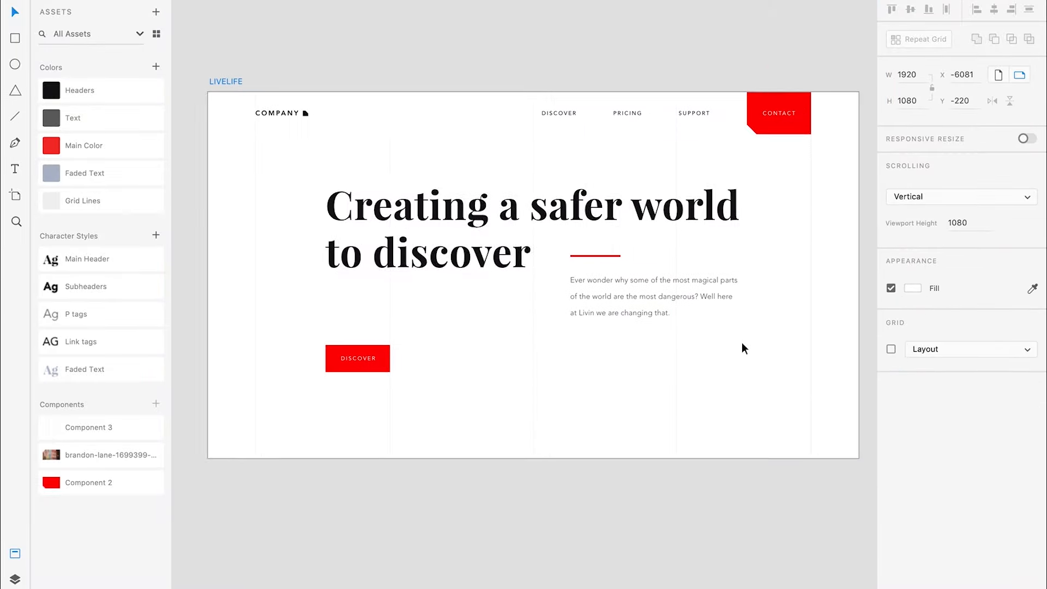
left_click(867, 191)
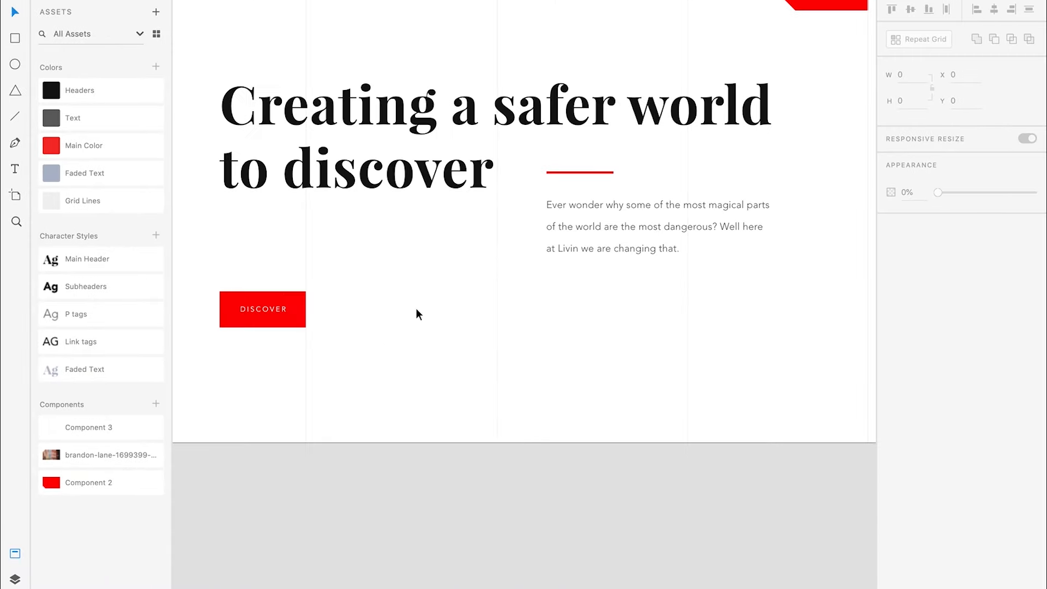
Duplicate the vertical line at the DISCOVER button's right edge and turn the copy into a horizontal line about 1425 long at Y 786.
scroll(416, 308, "down", 1)
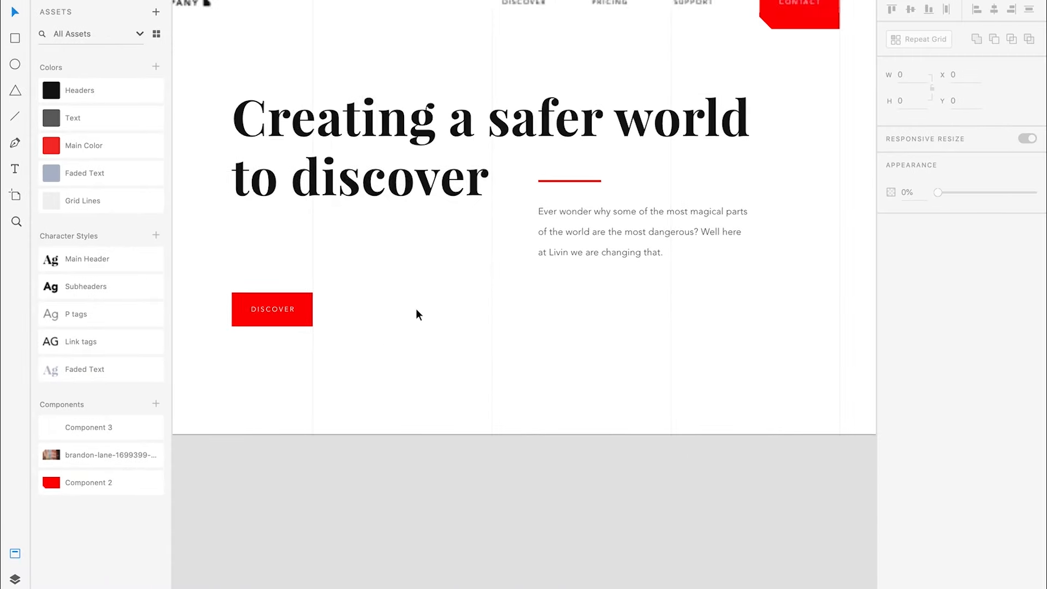
scroll(417, 309, "up", 2)
scroll(417, 308, "left", 1)
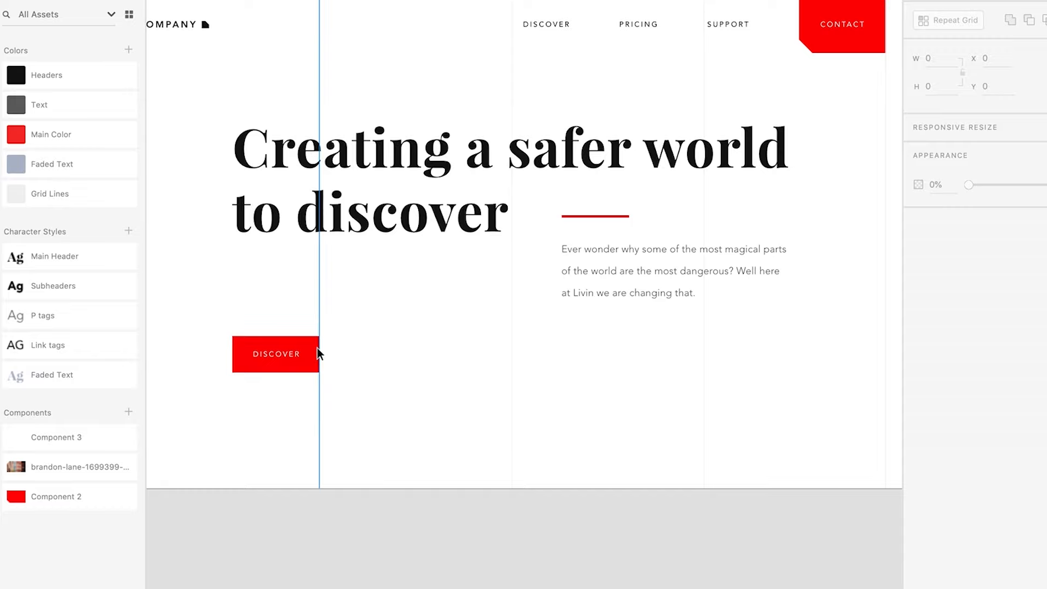
scroll(317, 347, "down", 1)
scroll(316, 348, "left", 1)
scroll(411, 274, "down", 1)
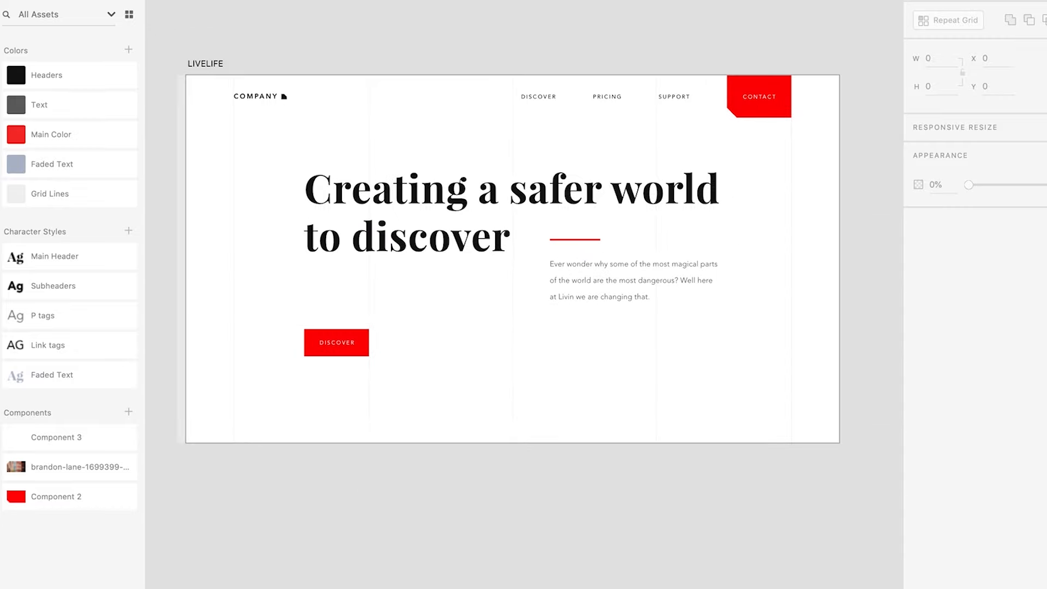
left_click(370, 118)
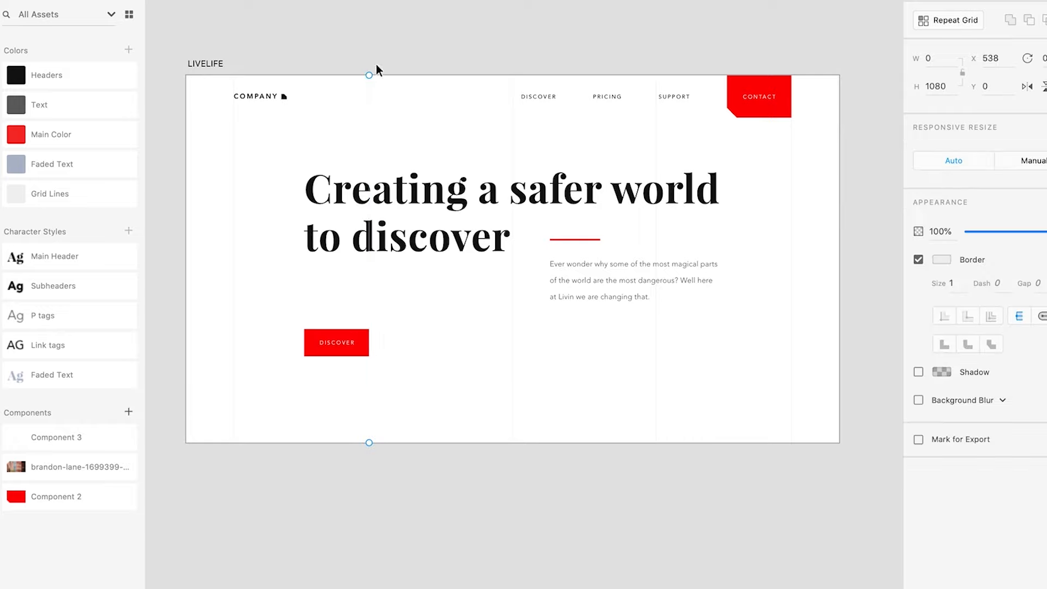
left_click_drag(371, 76, 371, 342)
left_click_drag(368, 443, 802, 348)
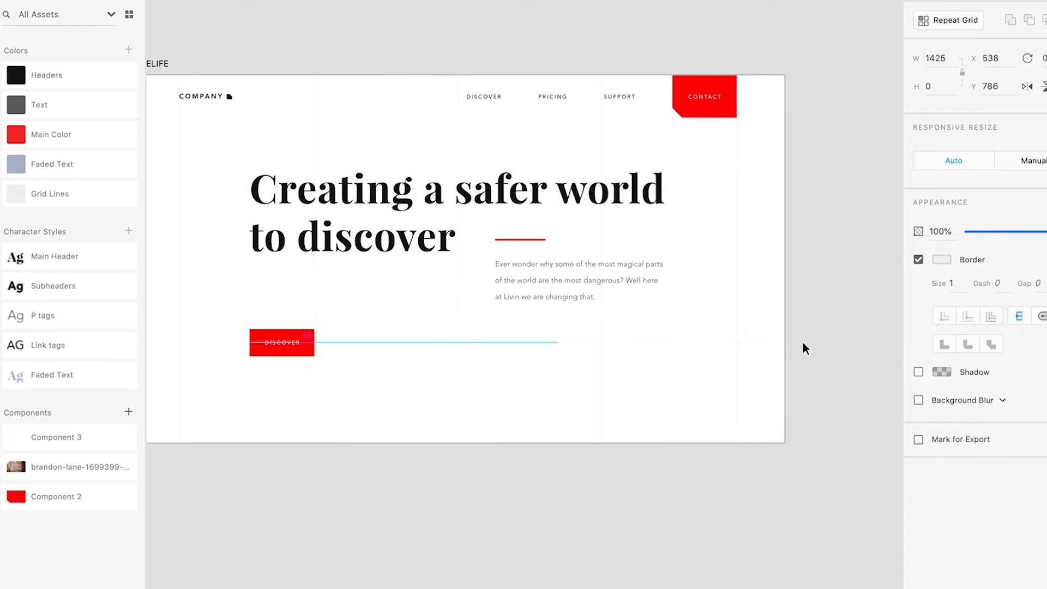
left_click(808, 407)
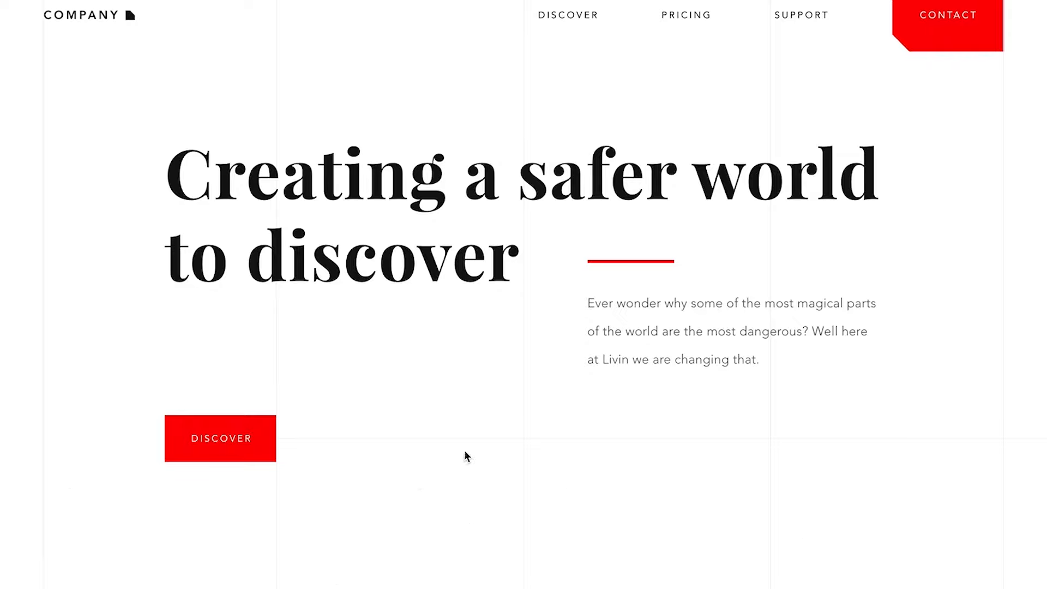
Place the brandon-lane photo component below the DISCOVER button, aligned with the headline's left edge at X 348, Y 870.
scroll(610, 489, "down", 4)
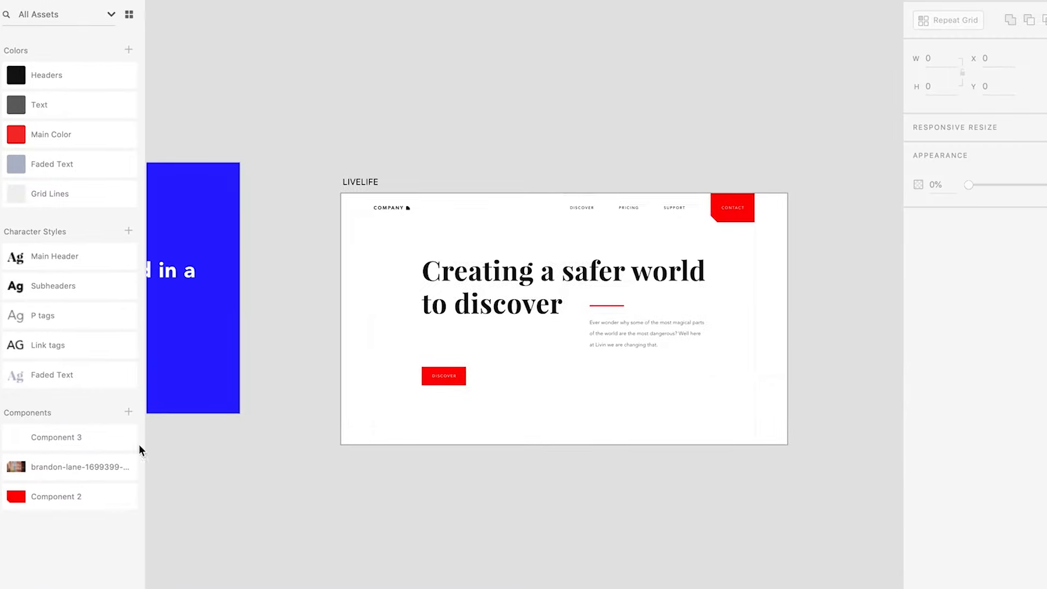
left_click_drag(16, 470, 540, 427)
left_click_drag(633, 393, 557, 447)
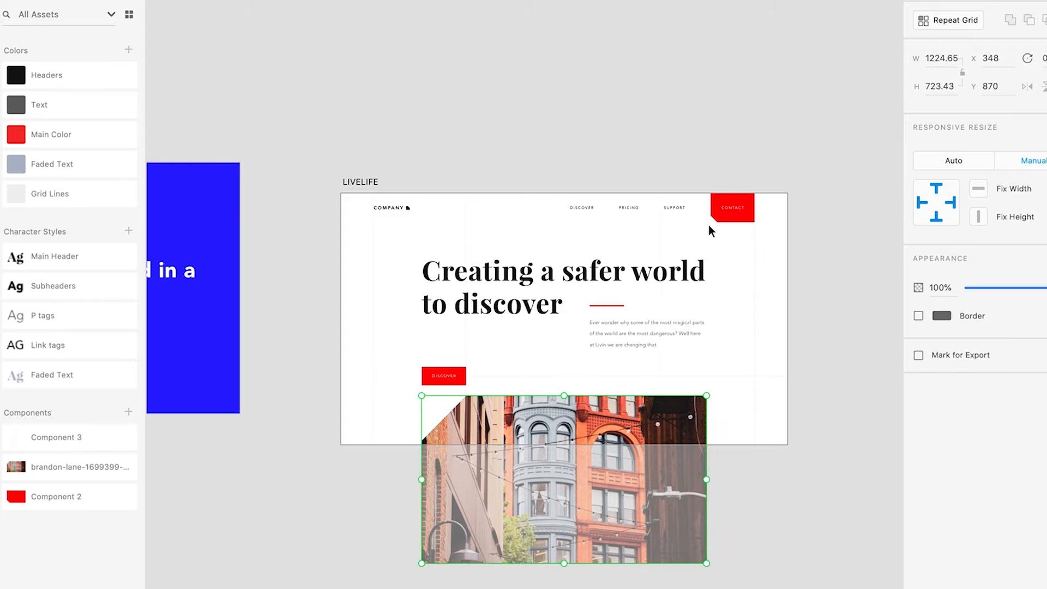
scroll(709, 224, "up", 2)
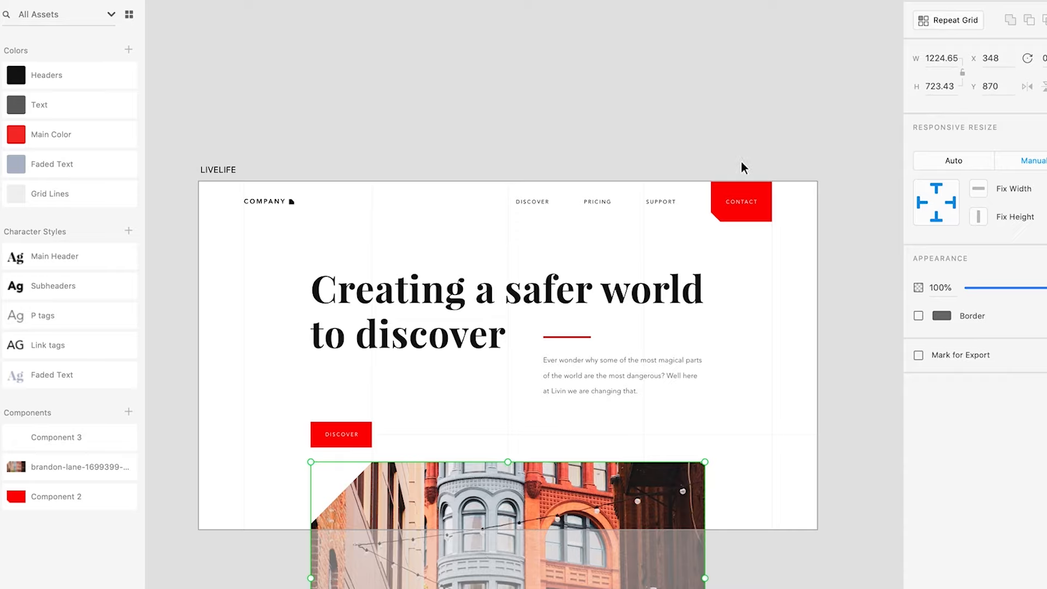
left_click(728, 190)
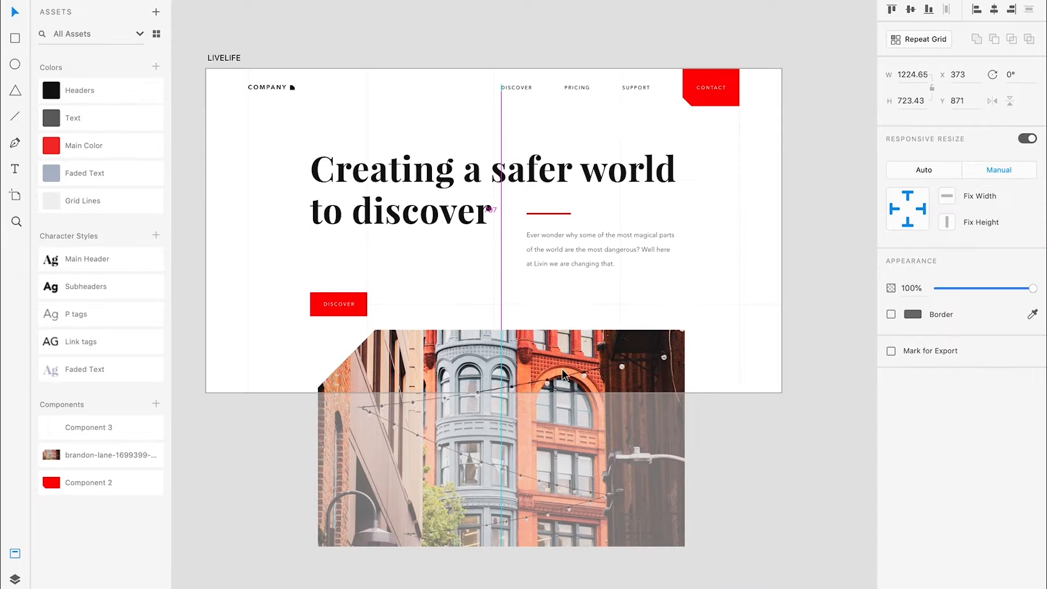
Lower the building photo to Y 949 at X 348 and nudge it two pixels further down.
left_click_drag(560, 369, 552, 369)
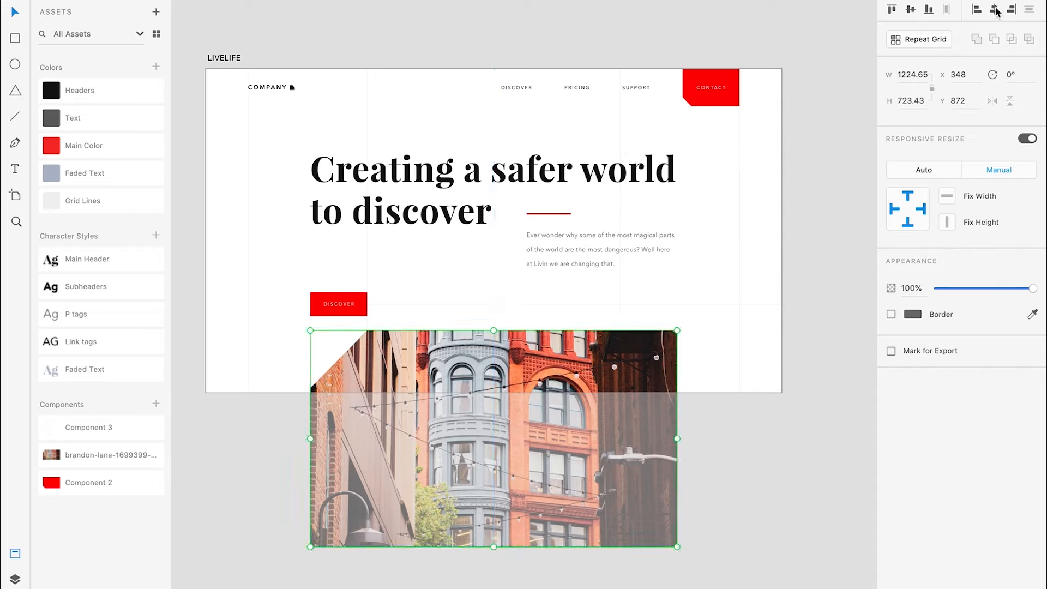
left_click_drag(492, 362, 514, 374)
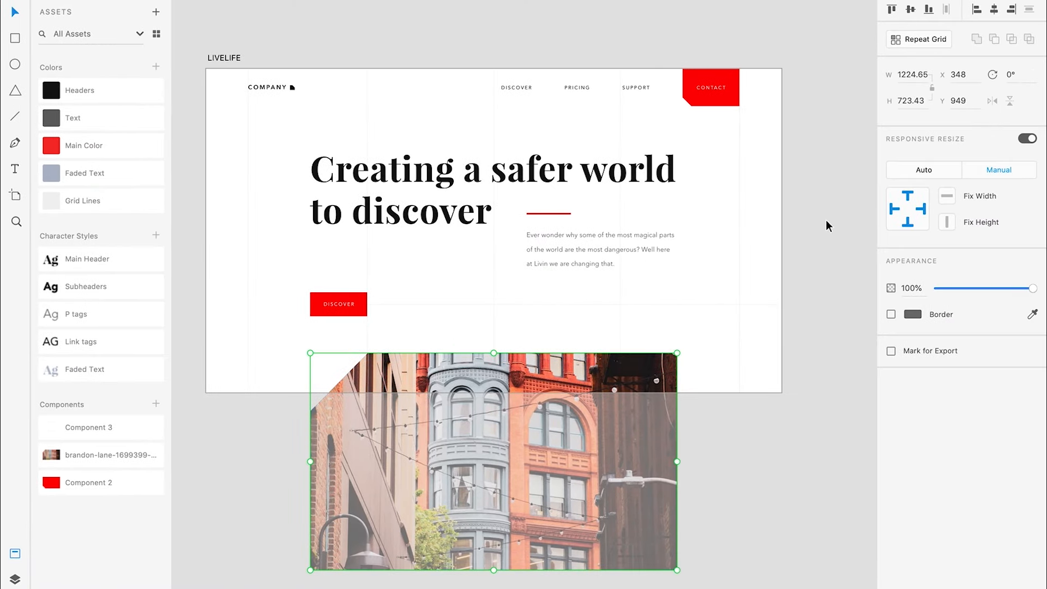
key("alt")
key("Down")
key("Down")
key("alt")
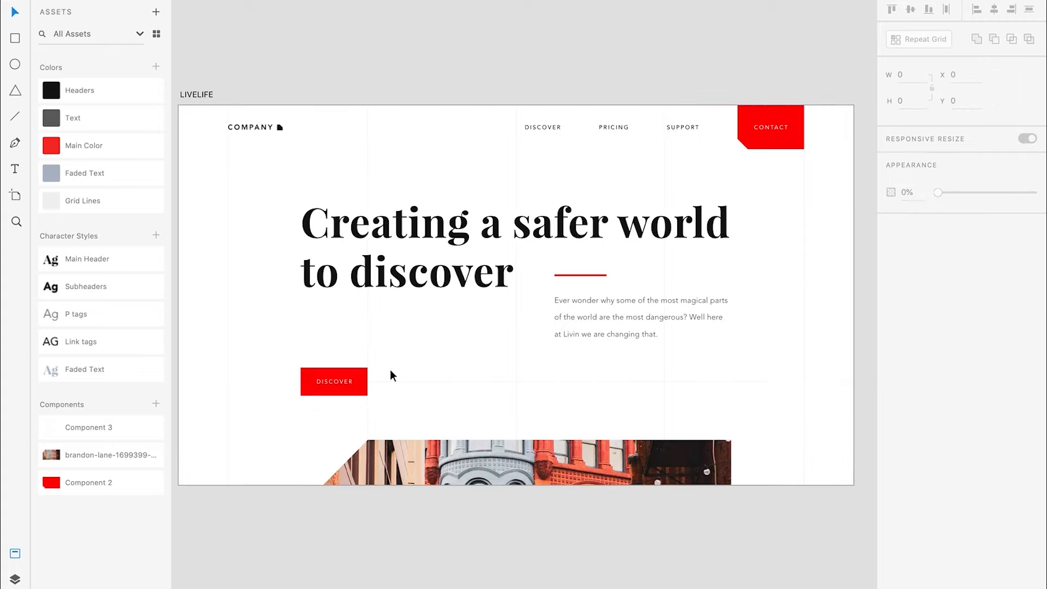
Extend the LIVELIFE artboard downward to about 2357 tall, so the whole building photo fits on it.
scroll(390, 369, "up", 1)
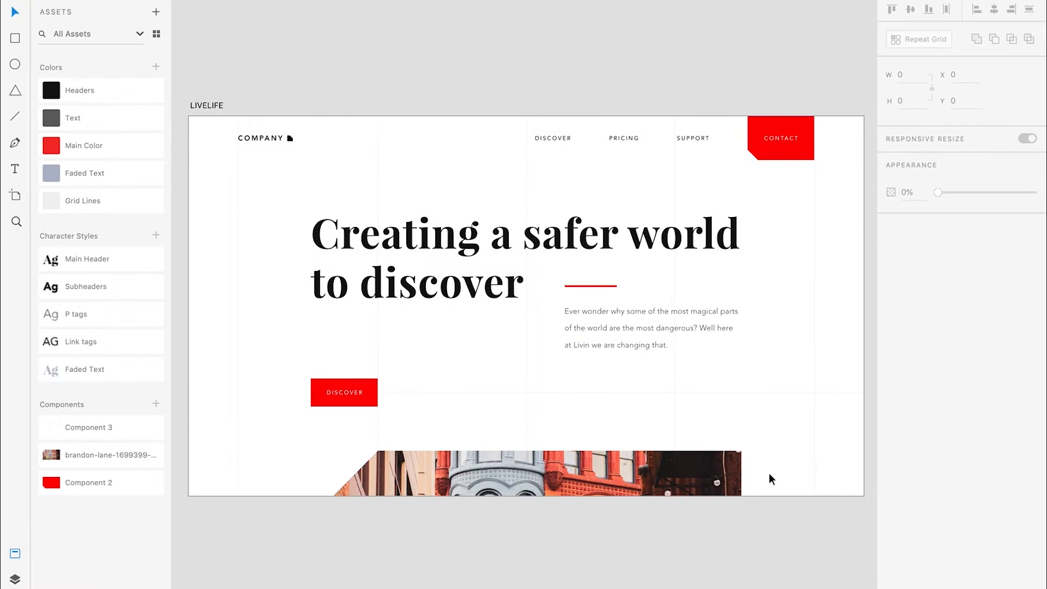
scroll(768, 472, "down", 2)
scroll(771, 436, "down", 2)
left_click(778, 334)
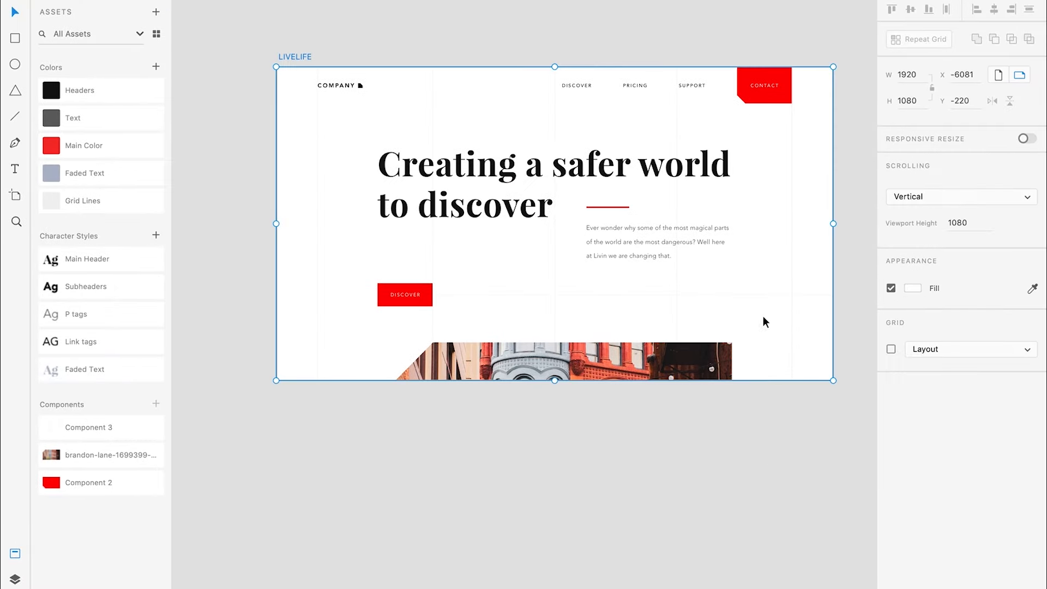
scroll(708, 335, "down", 5)
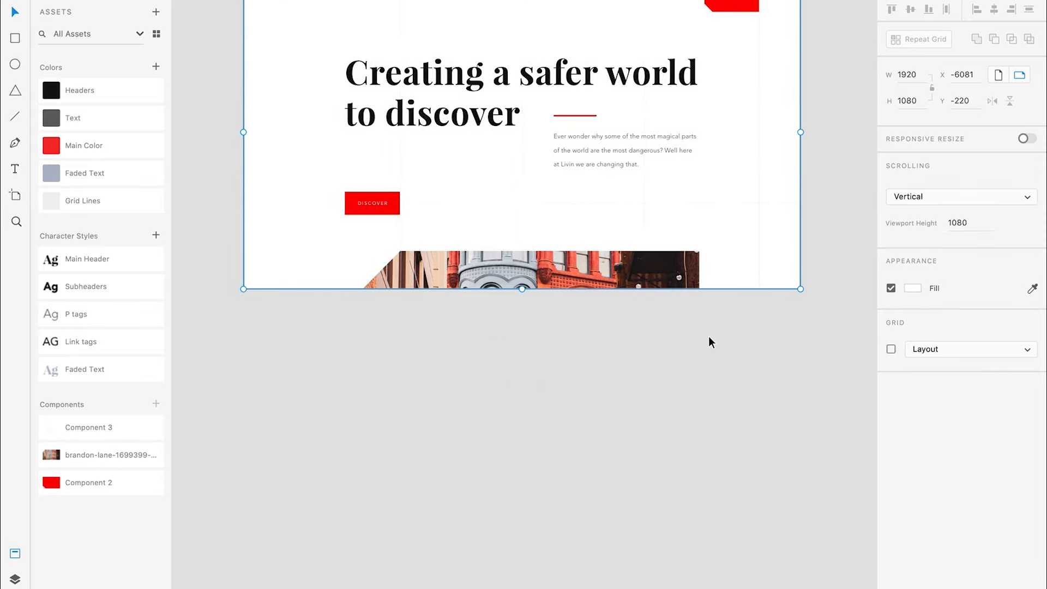
scroll(708, 336, "up", 1)
scroll(708, 336, "left", 1)
left_click_drag(485, 309, 493, 587)
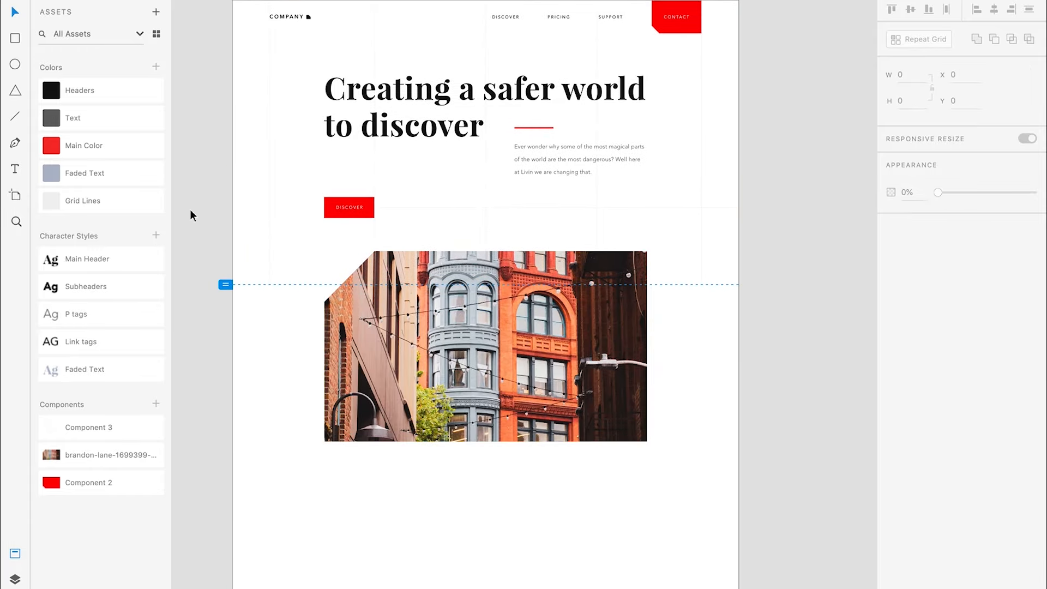
left_click(611, 17)
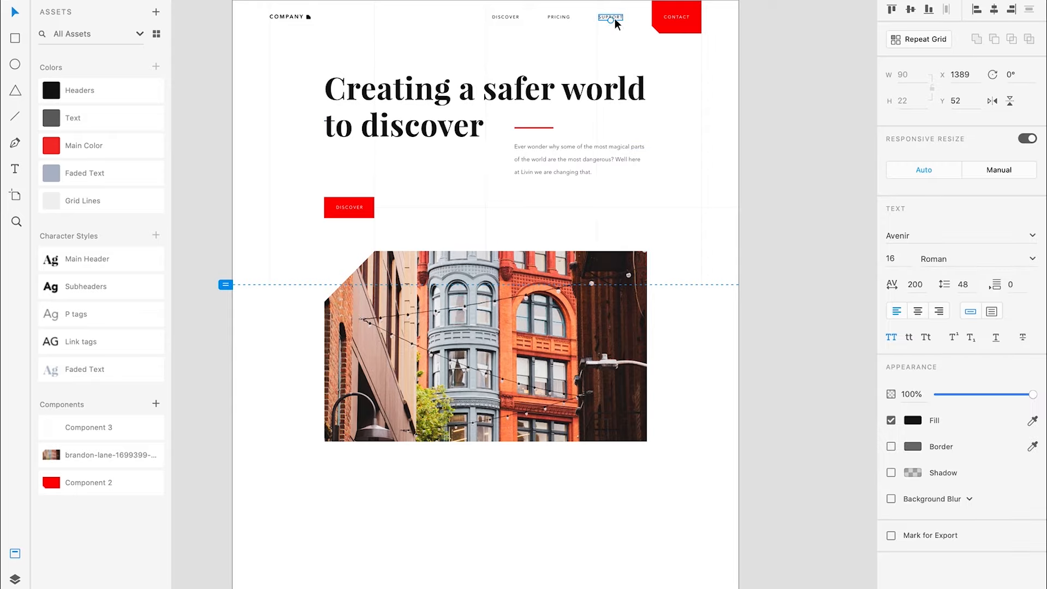
left_click_drag(614, 18, 623, 260)
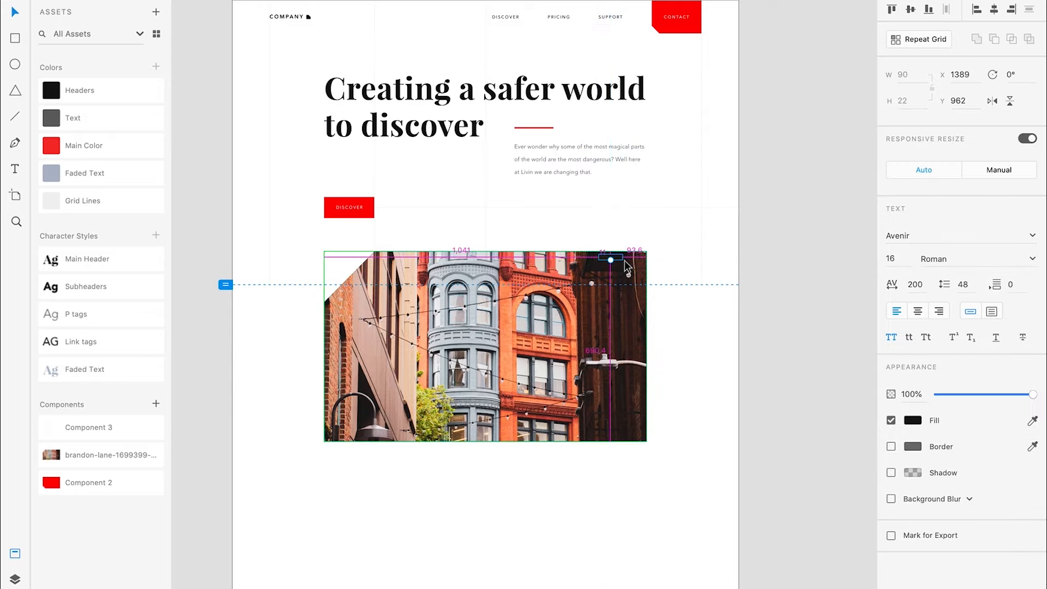
left_click(618, 257)
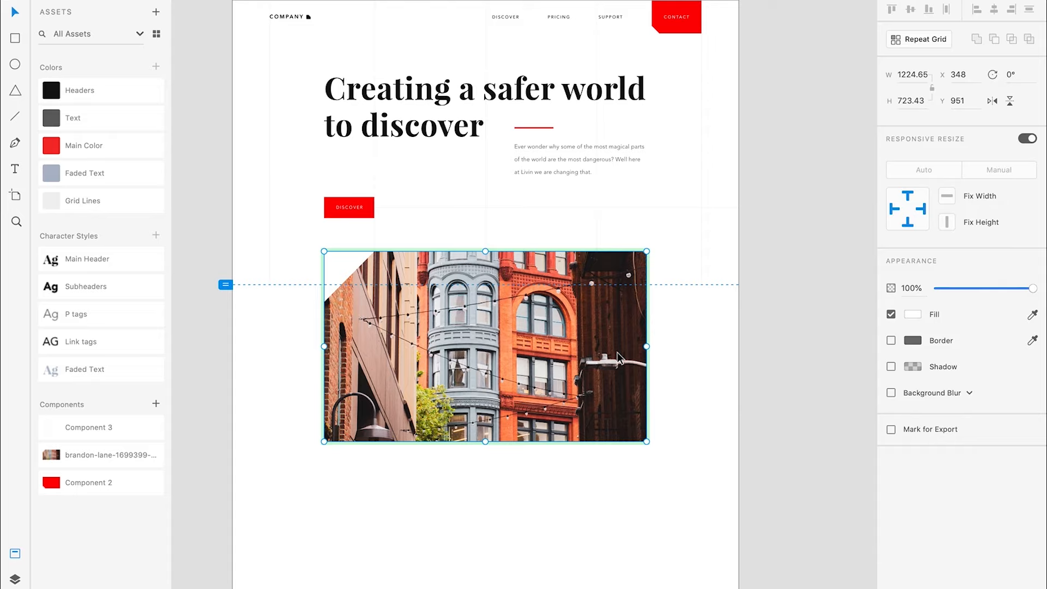
key("r")
key("a")
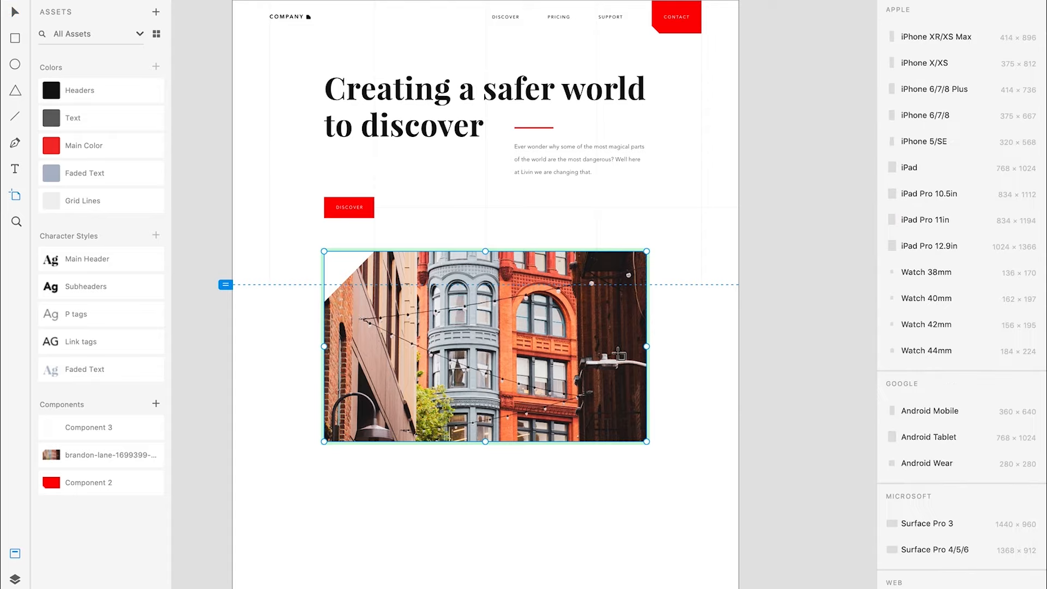
key("v")
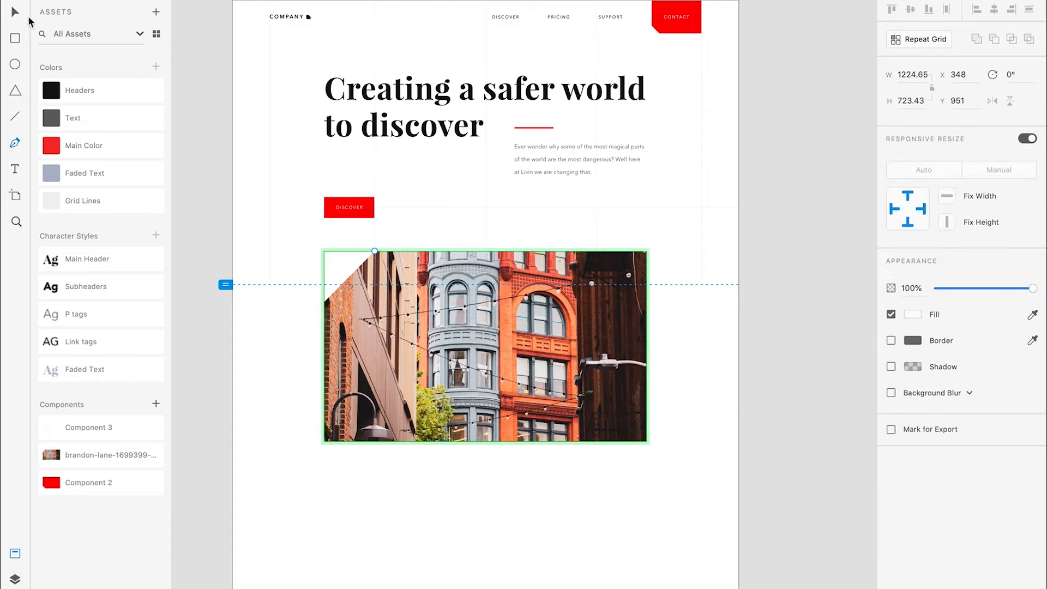
left_click(633, 232)
scroll(611, 250, "up", 5)
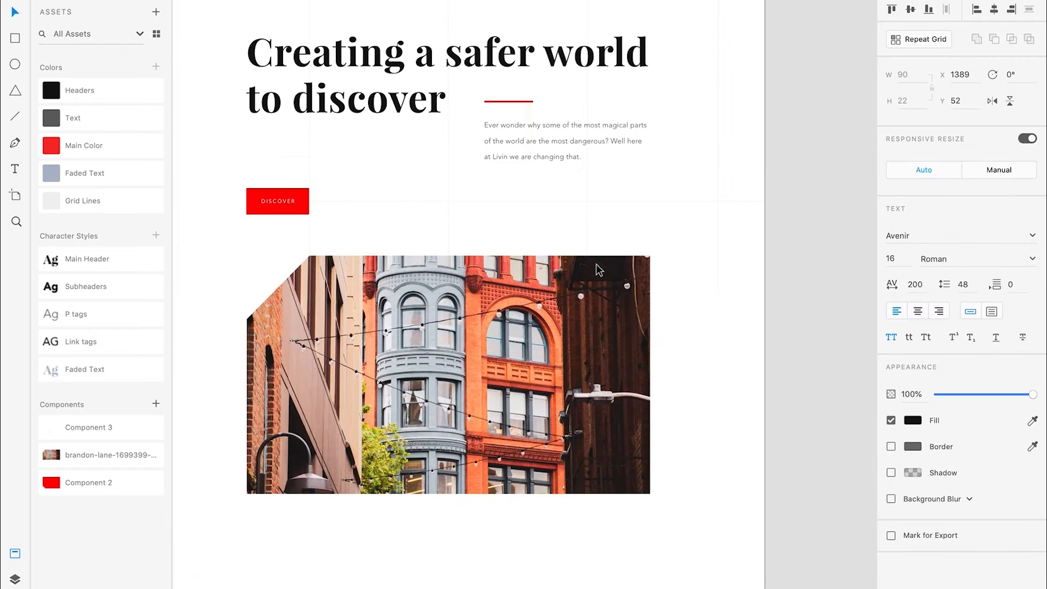
left_click(597, 264)
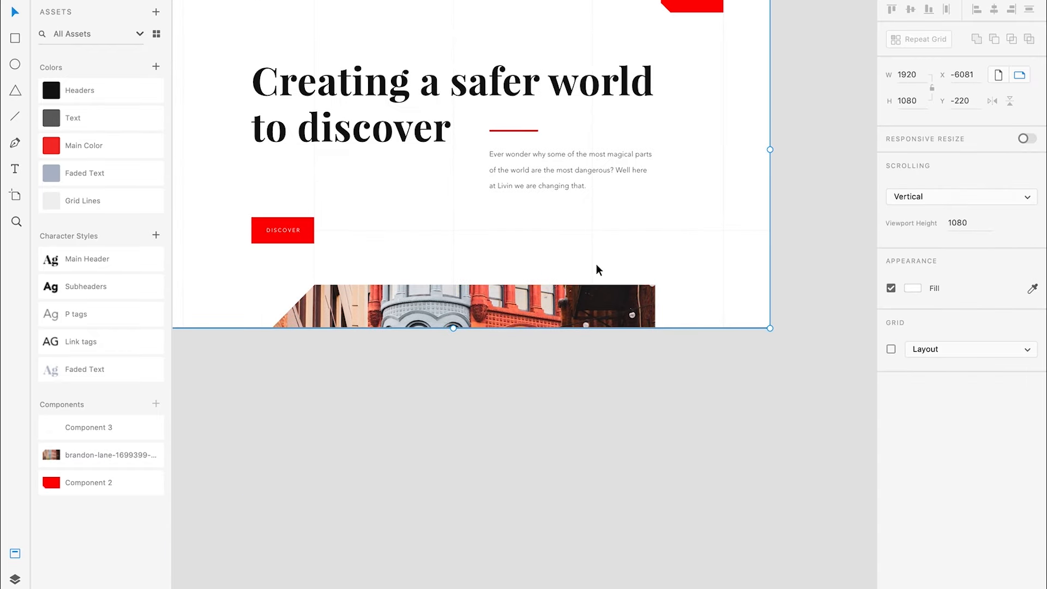
Duplicate the SUPPORT link straight down to X 1389, Y 893 above the photo and change the copy's text to RESHAPING SAN FRANSICO.
scroll(597, 264, "up", 3)
left_click_drag(596, 103, 597, 381)
double_click(597, 381)
type("RESHAPING")
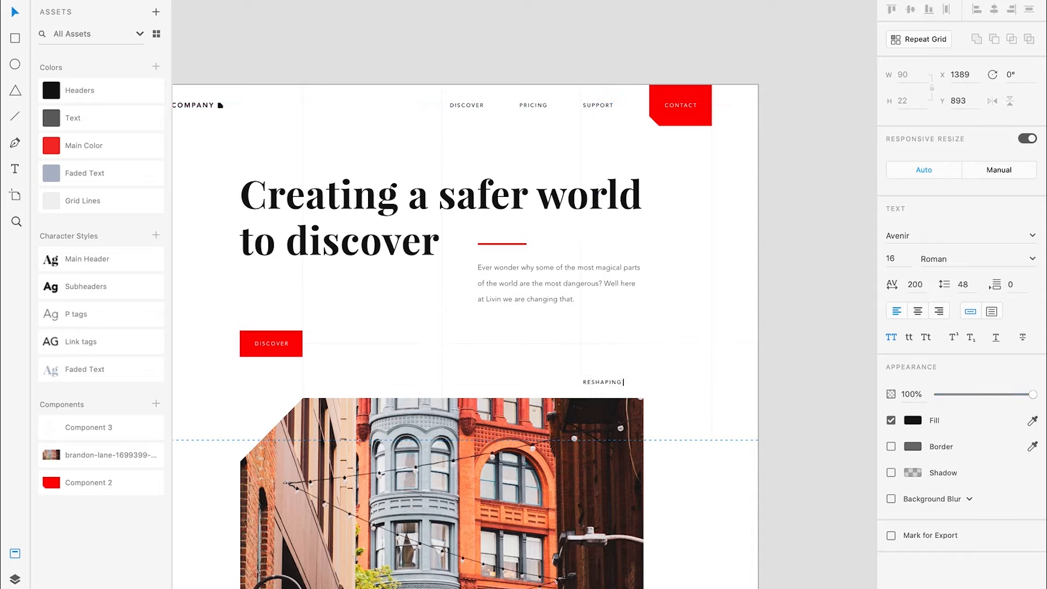
type(" SAN FRANC")
key("Escape")
Change the fill of the RESHAPING SAN FRANSICO label to white.
scroll(639, 391, "up", 3)
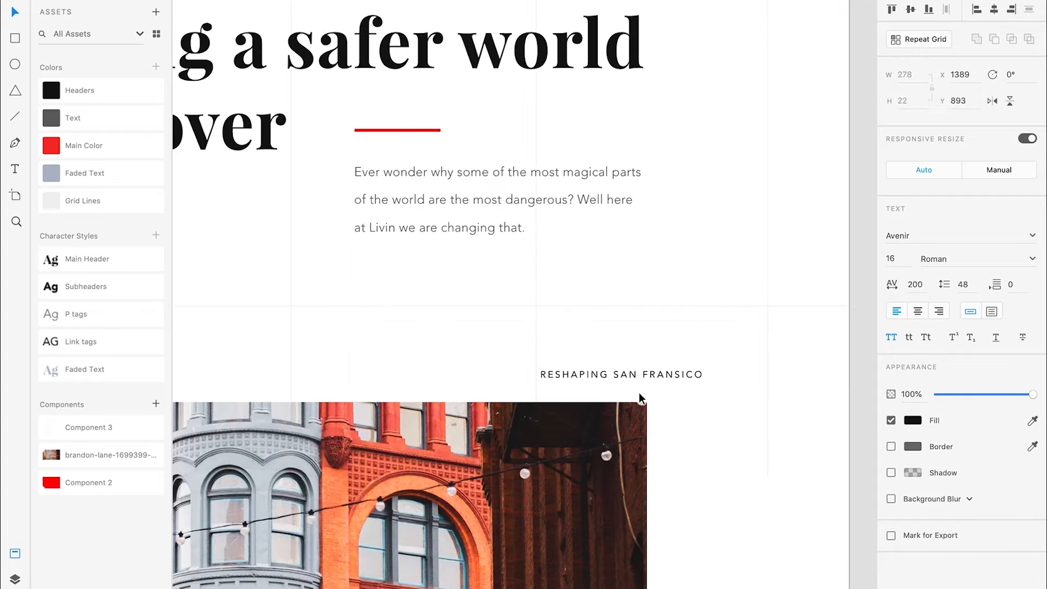
scroll(638, 391, "left", 1)
scroll(648, 371, "up", 3)
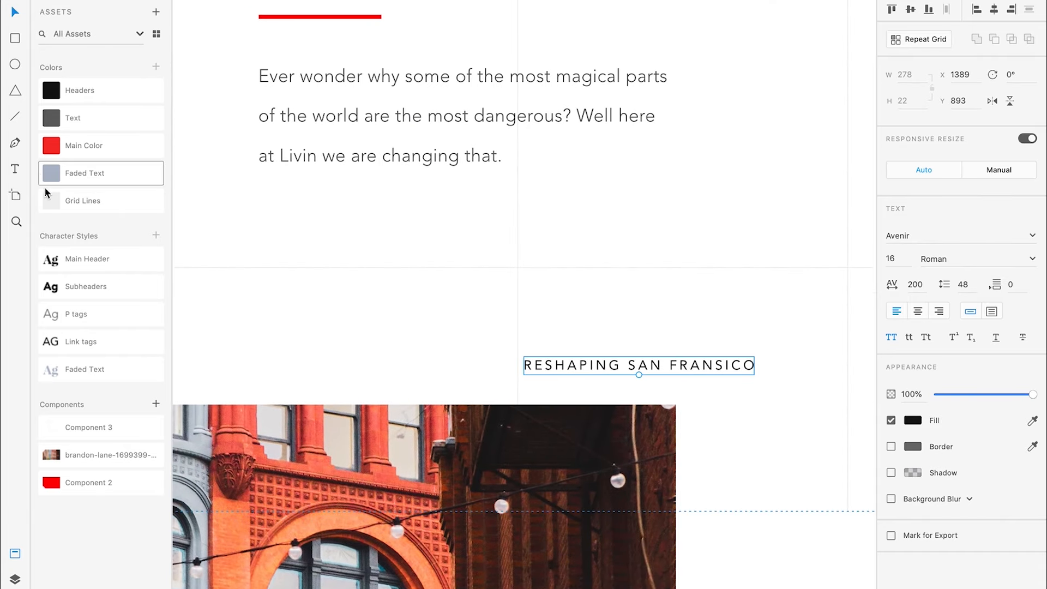
left_click(914, 421)
left_click_drag(801, 382, 659, 255)
left_click(639, 286)
Move the white RESHAPING SAN FRANSICO label onto the dark upper-right corner of the photo, at X 1268, Y 972.
scroll(639, 287, "left", 2)
left_click(655, 358)
left_click_drag(654, 358, 641, 412)
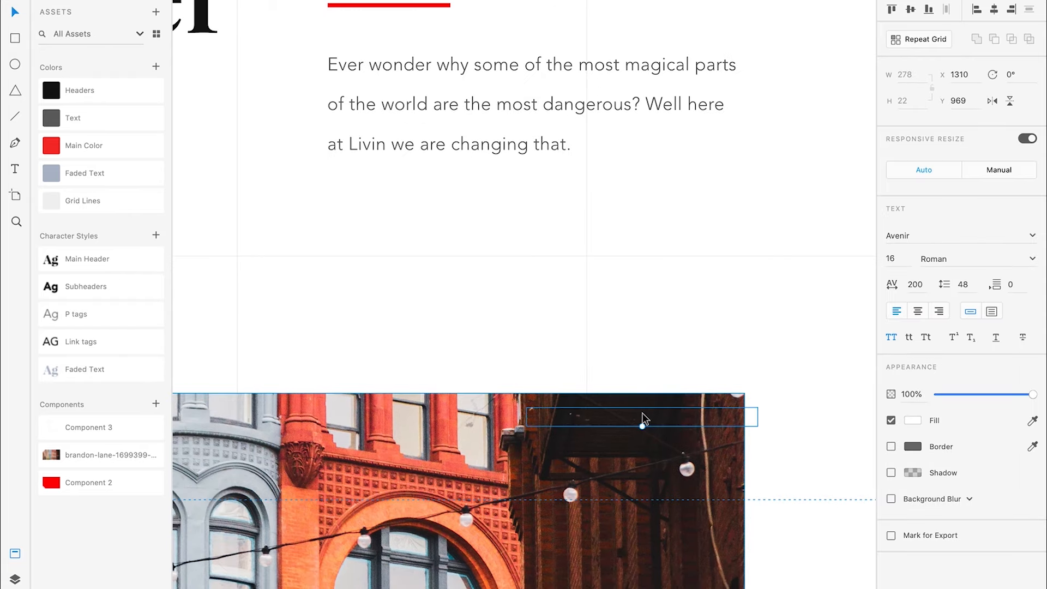
left_click_drag(642, 418, 611, 427)
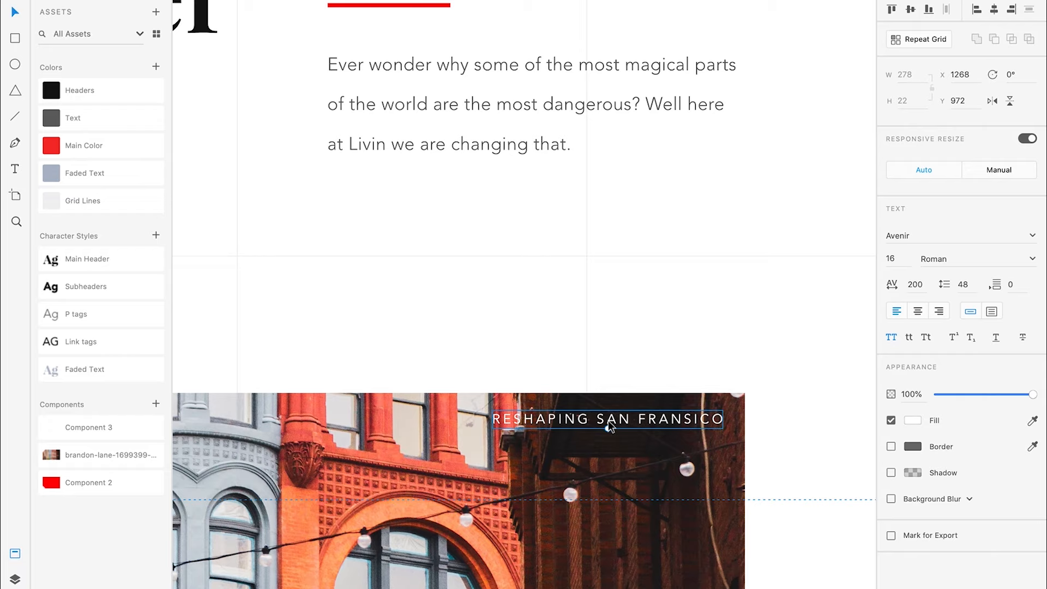
Nudge the photo label one pixel up and six pixels right to X 1274, Y 971, and deselect it.
scroll(720, 427, "up", 5)
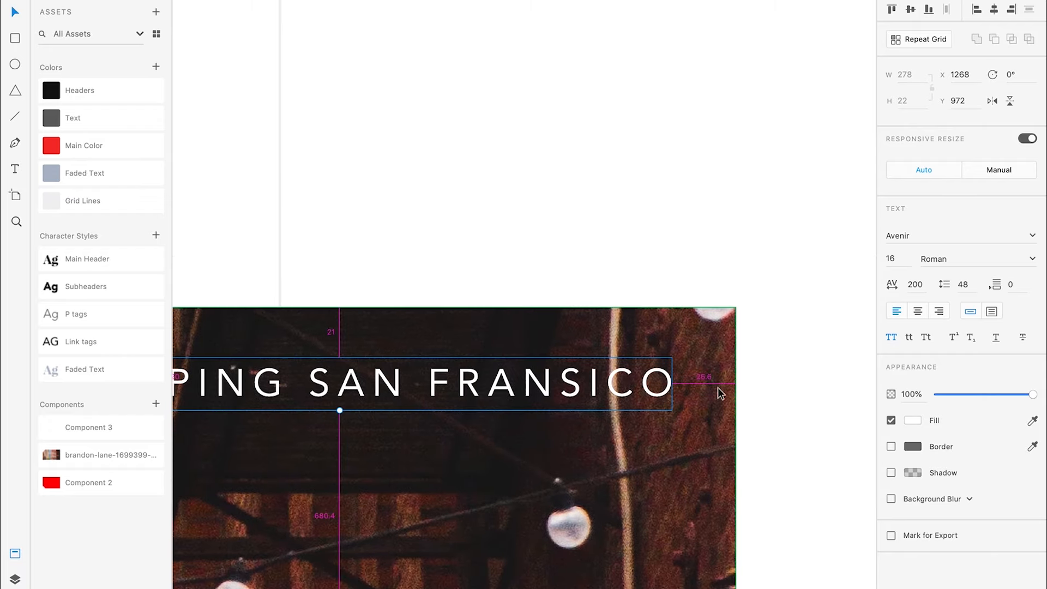
key("alt")
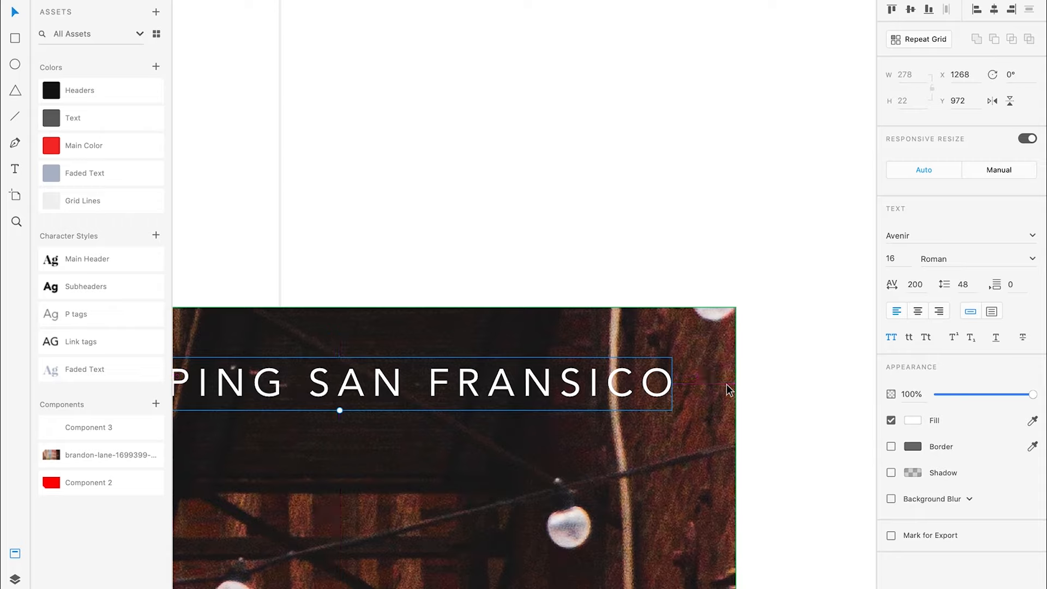
key("Up")
key("Right")
key("Right")
key("Right")
key("Right")
key("Right")
key("Right")
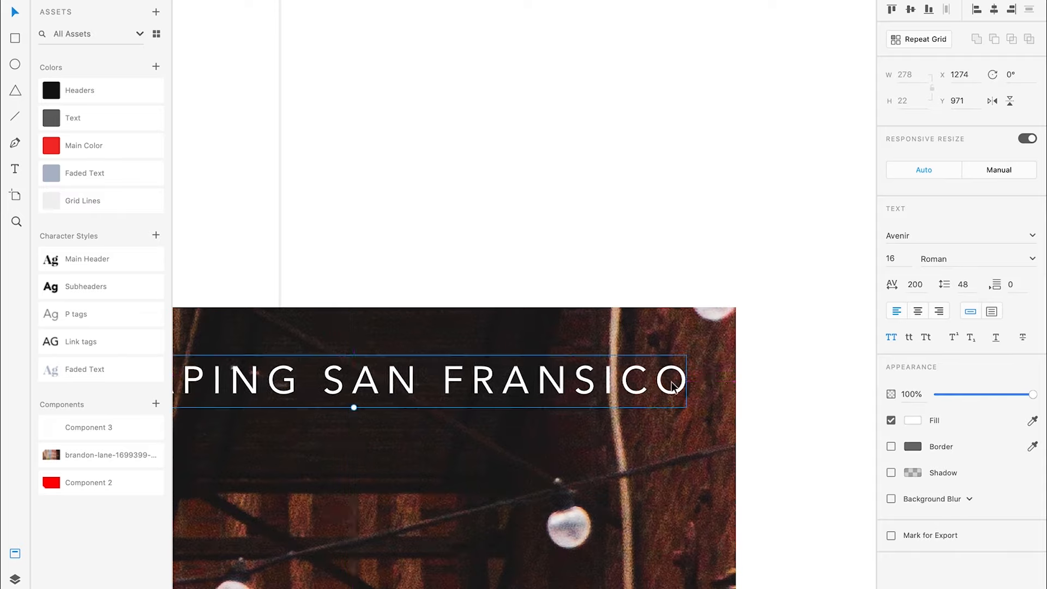
key("Return")
key("Escape")
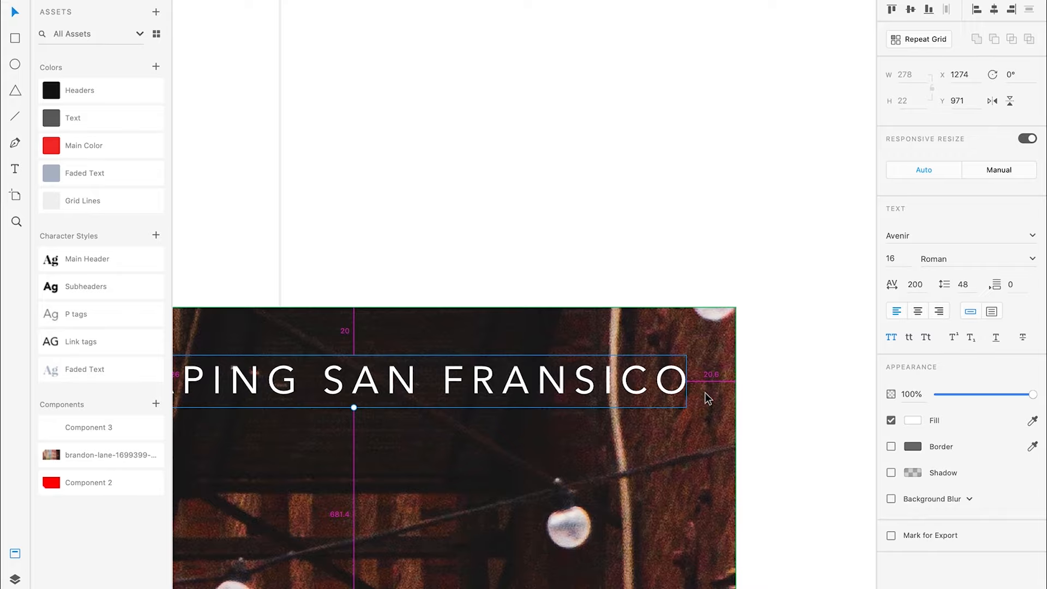
scroll(707, 394, "down", 6)
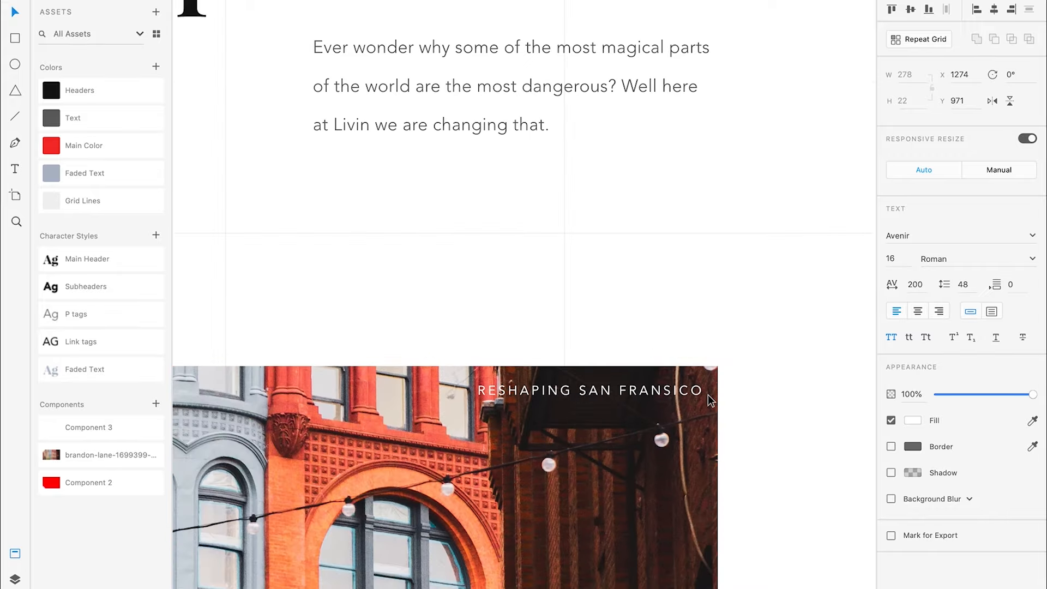
scroll(707, 394, "left", 3)
scroll(708, 394, "down", 2)
scroll(708, 395, "down", 5)
left_click(766, 417)
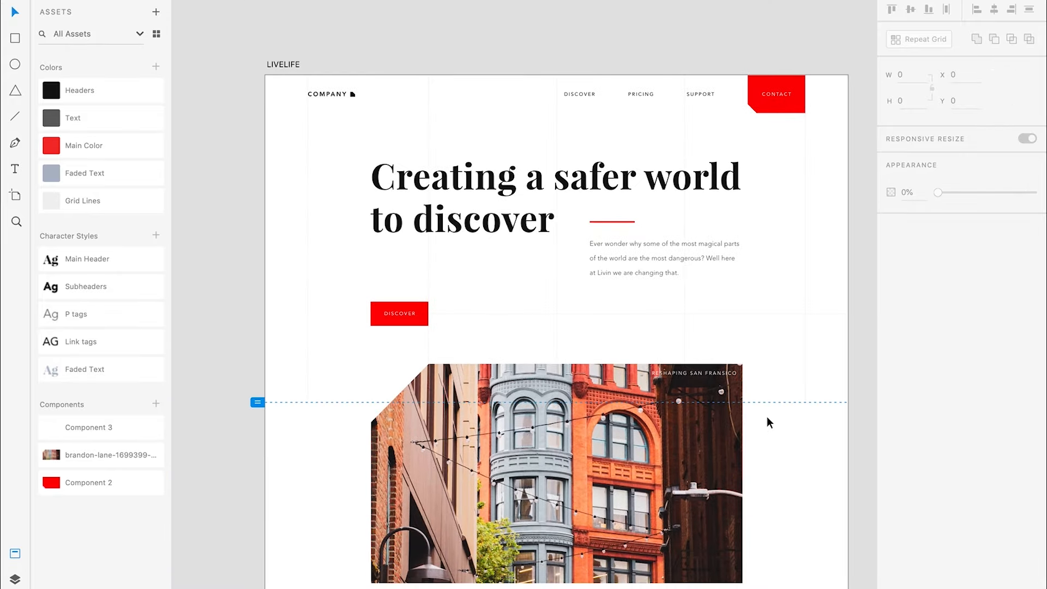
Select all the vertical grid lines and lengthen them to 2357, down to the artboard's bottom edge.
scroll(766, 417, "up", 3)
scroll(766, 416, "down", 4)
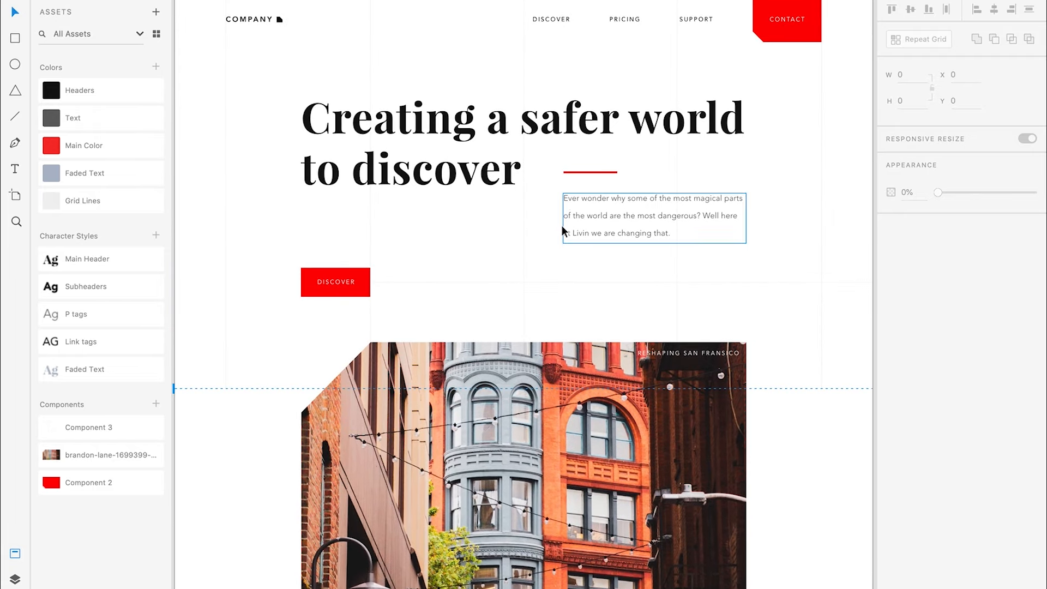
scroll(708, 264, "down", 2)
scroll(709, 259, "down", 2)
scroll(709, 259, "right", 1)
left_click_drag(804, 270, 278, 269)
scroll(533, 292, "down", 3)
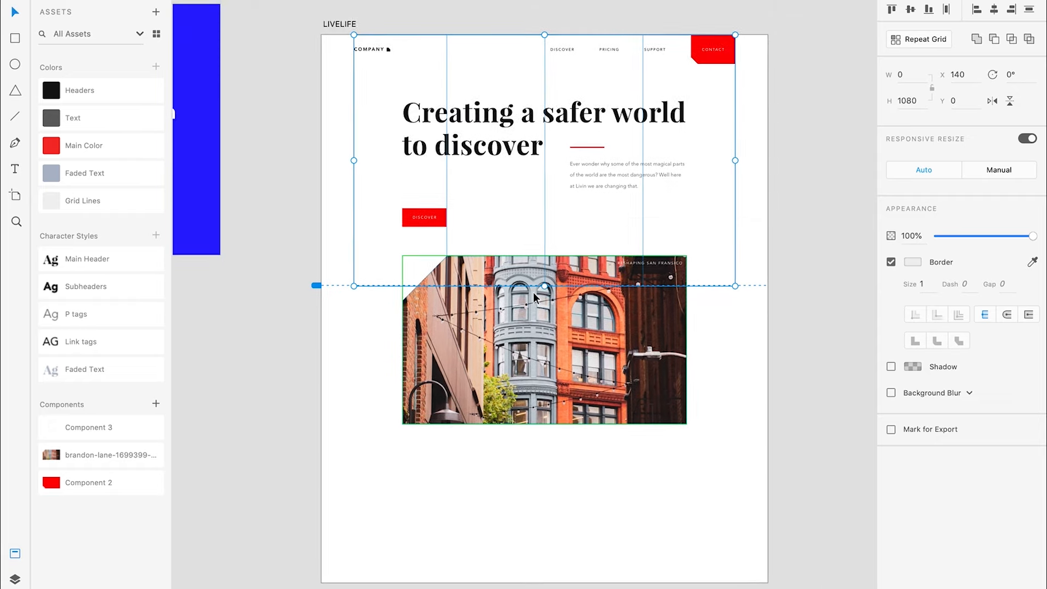
left_click_drag(547, 283, 544, 581)
scroll(545, 580, "down", 3)
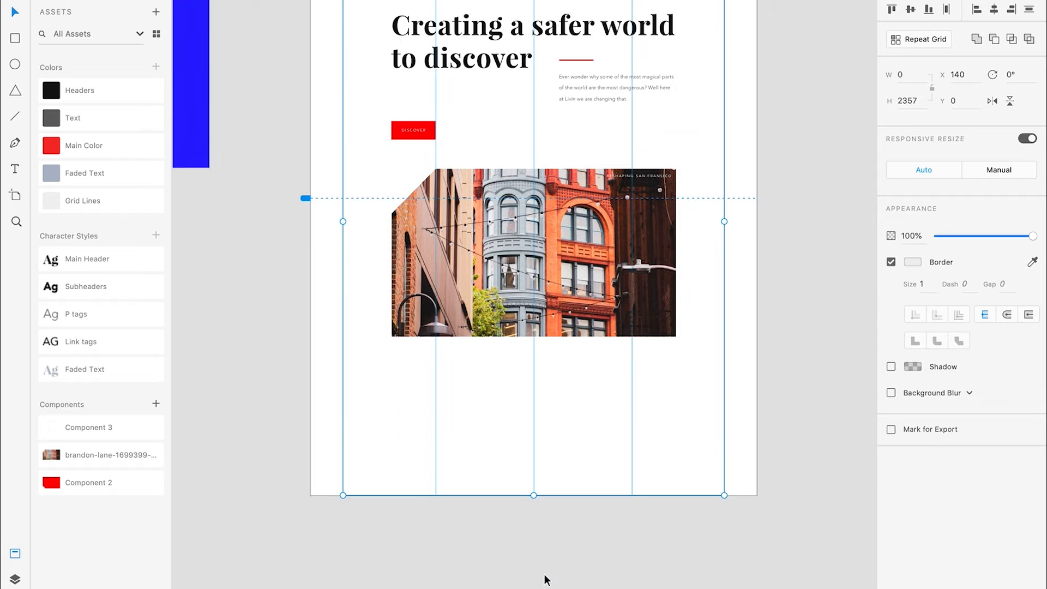
Deselect the grid lines and extend the LIVELIFE artboard's height to 2612.
left_click(546, 579)
double_click(577, 434)
left_click_drag(535, 497, 533, 554)
scroll(532, 497, "up", 1)
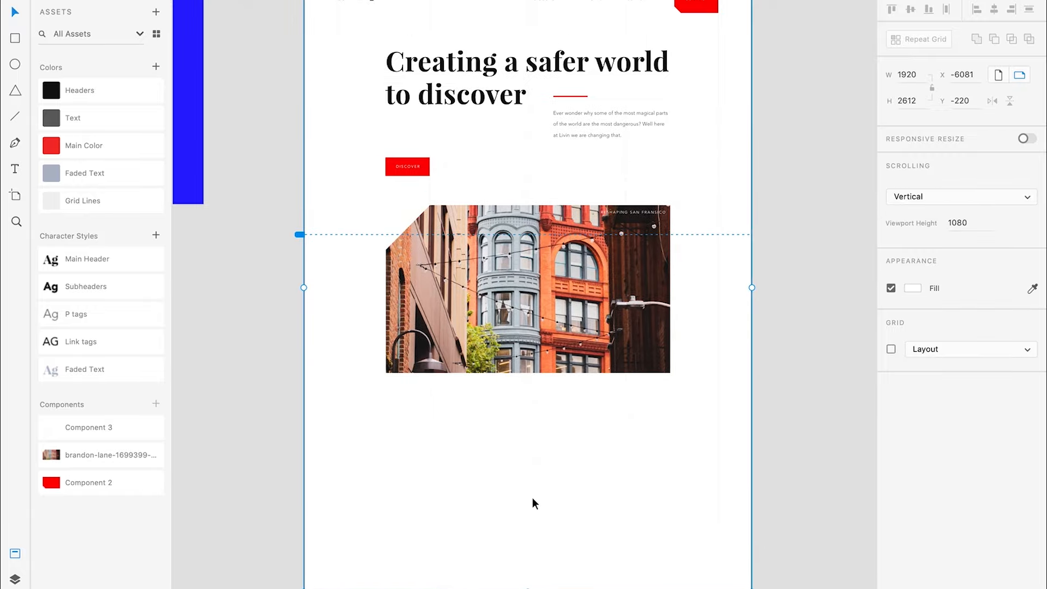
key("ctrl+Left")
key("ctrl+Left")
scroll(535, 340, "up", 2)
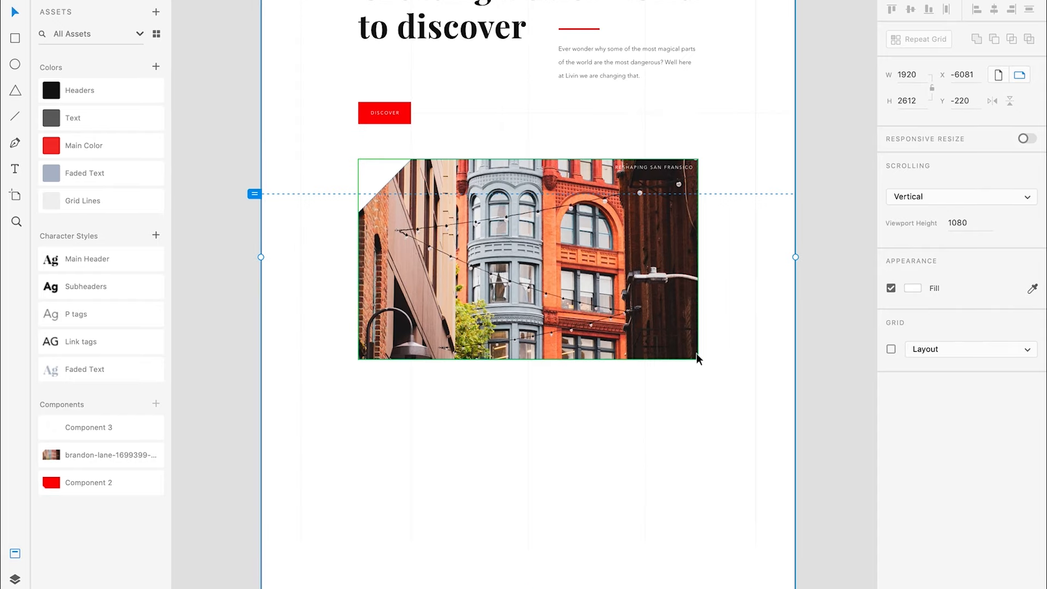
scroll(561, 296, "down", 1)
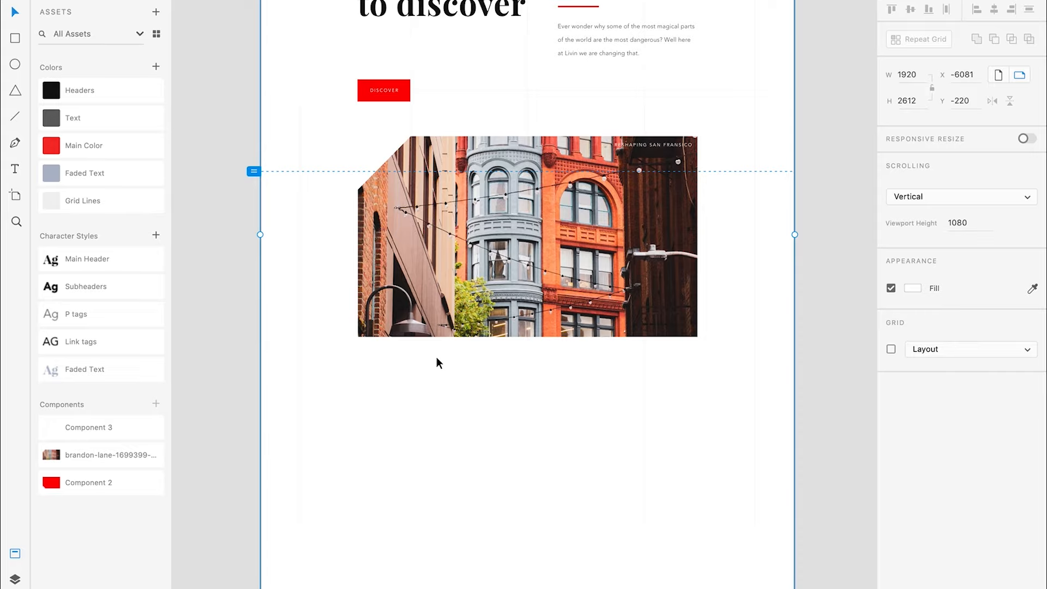
mouse_move(98, 290)
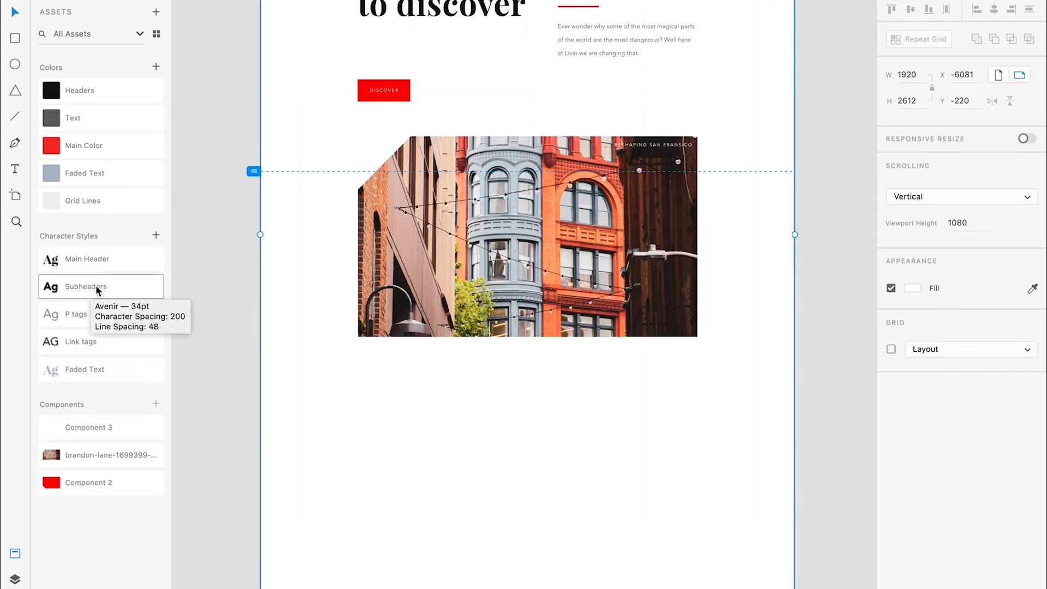
left_click_drag(98, 290, 467, 404)
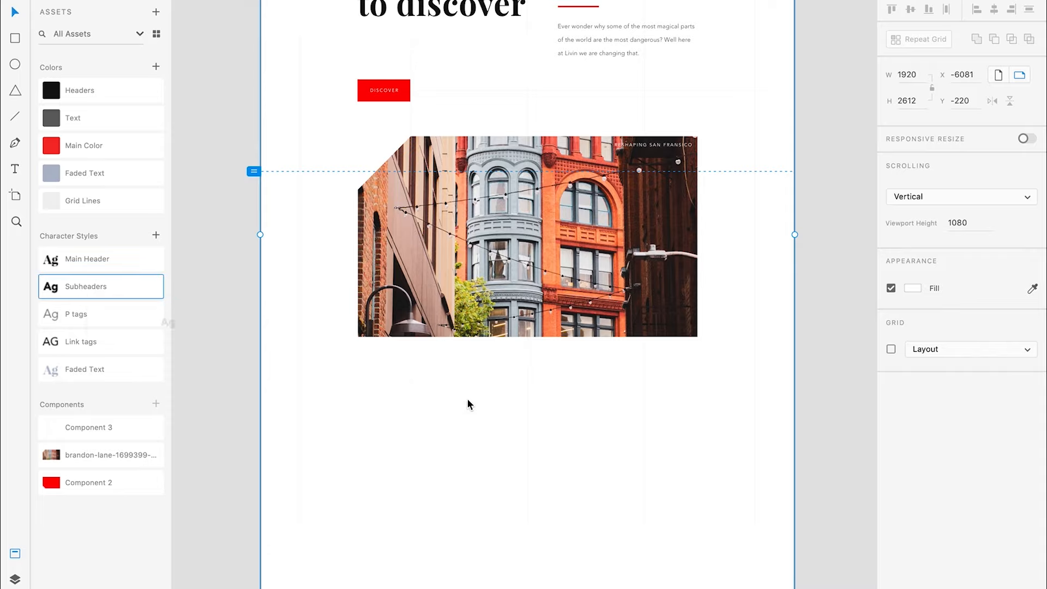
Add the text "Our humble beginnings" below the photo, using the Subheaders character style in all uppercase.
left_click(15, 169)
left_click(477, 395)
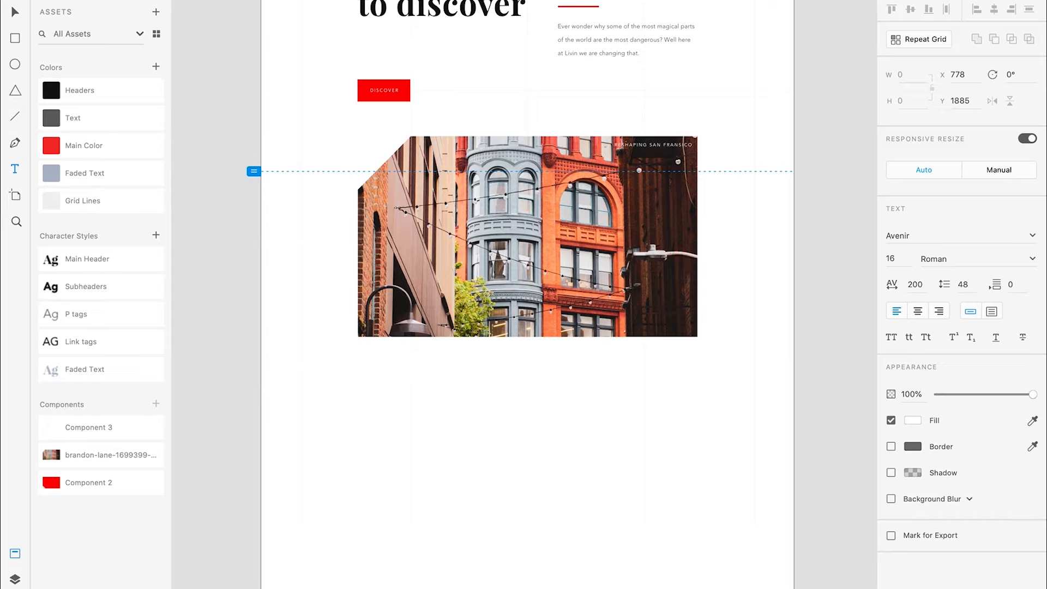
left_click(10, 11)
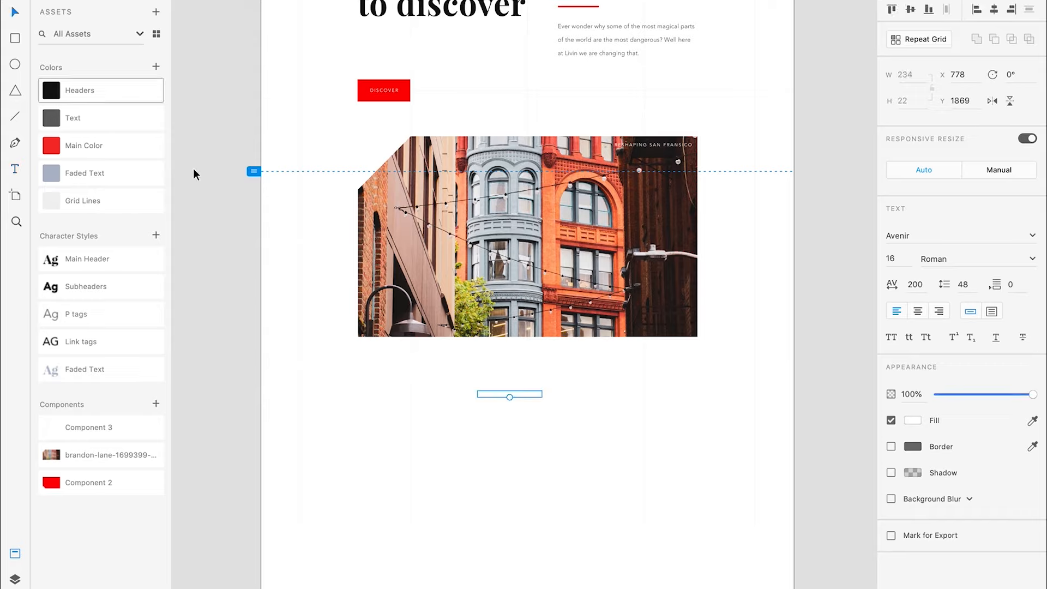
left_click(54, 286)
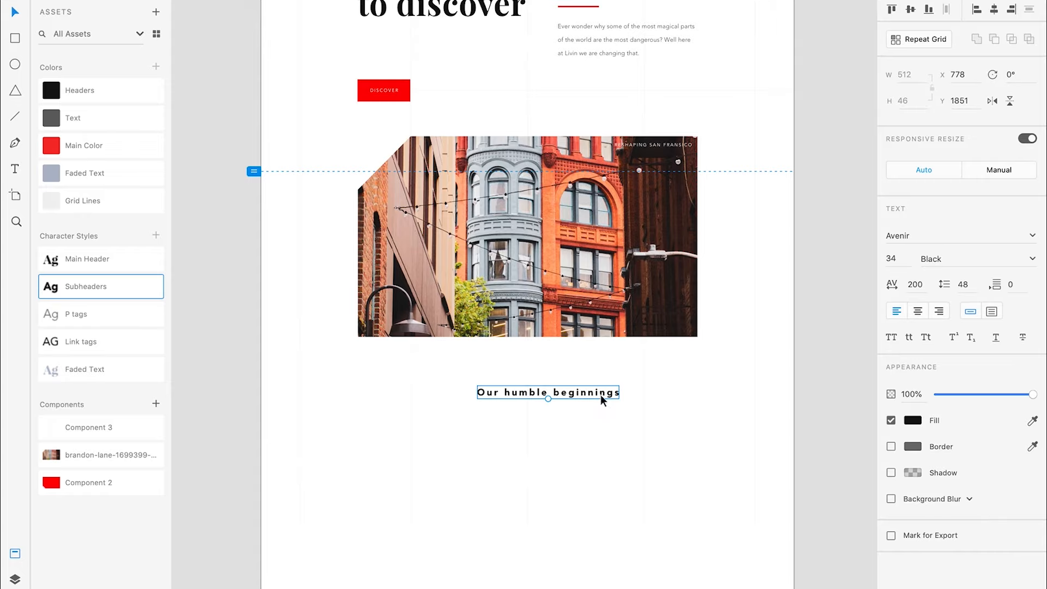
left_click(893, 339)
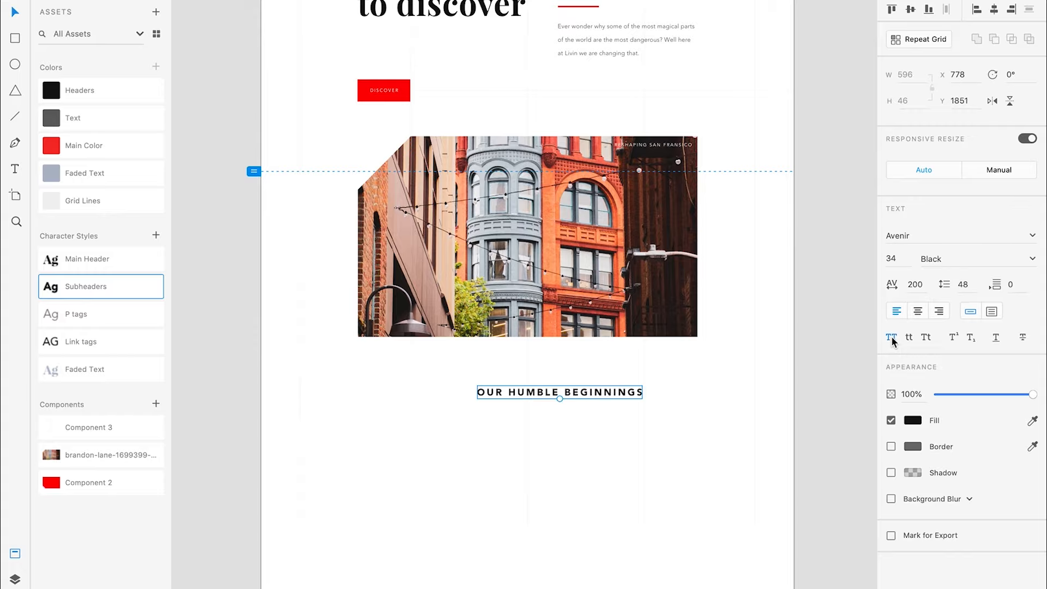
Move the OUR HUMBLE BEGINNINGS subheader to X 585, Y 1796, just right of the second vertical grid line.
left_click_drag(587, 395, 533, 381)
scroll(533, 381, "up", 3)
scroll(533, 381, "up", 2)
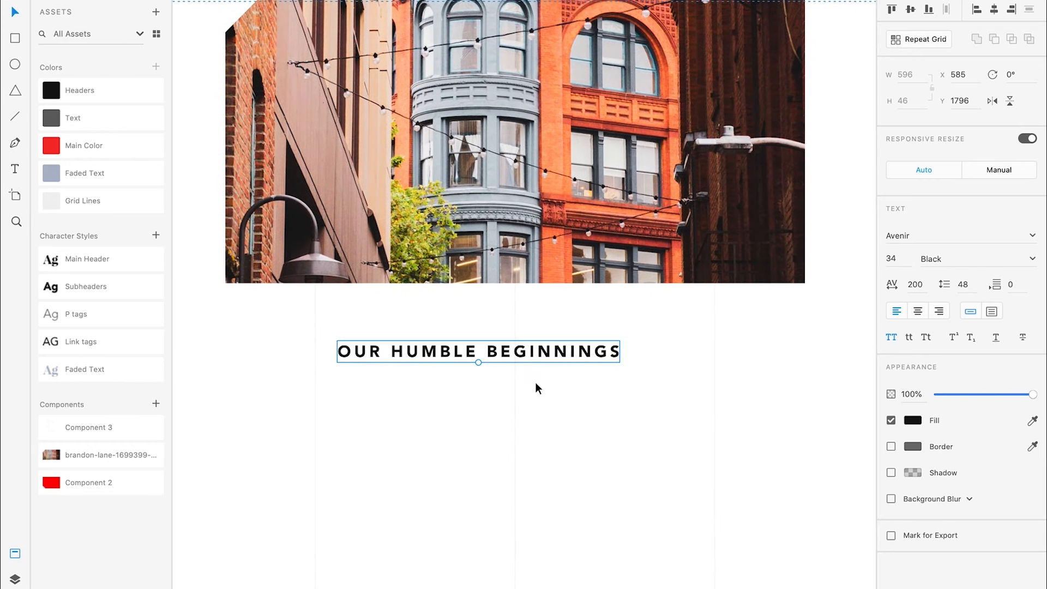
Align the OUR HUMBLE BEGINNINGS subheader's left edge with the second vertical grid line at X 538, Y 1797.
scroll(384, 351, "up", 3)
left_click_drag(359, 355, 320, 354)
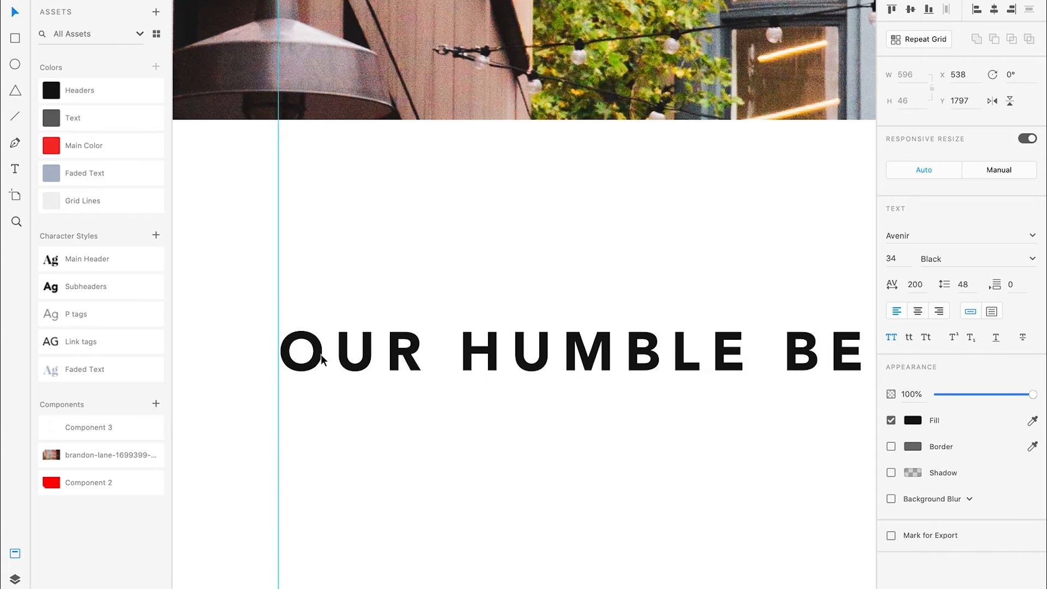
left_click(309, 409)
scroll(308, 409, "down", 3)
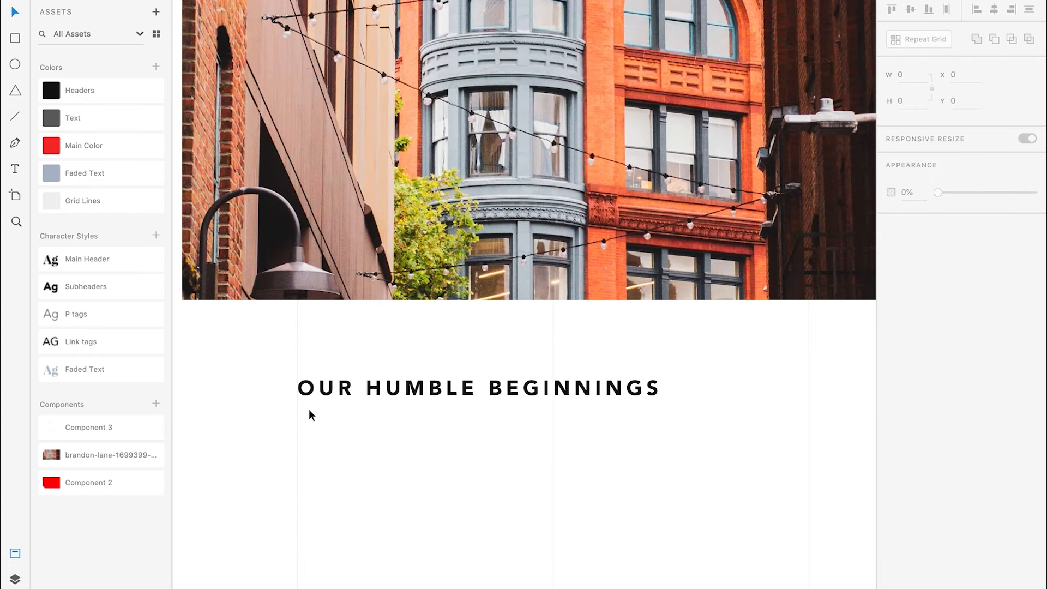
scroll(308, 409, "down", 1)
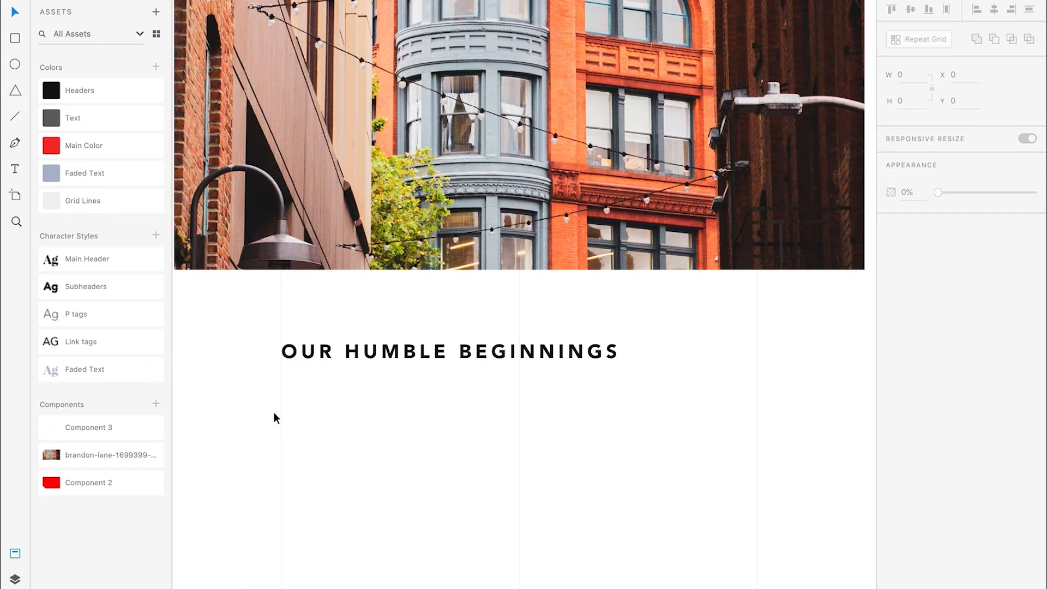
Nudge the OUR HUMBLE BEGINNINGS subheader slightly off the grid line to X 554.
scroll(273, 419, "up", 3)
left_click(353, 289)
key("shift+Right")
key("Right")
key("Right")
key("Right")
key("Right")
key("Right")
key("Right")
left_click(476, 367)
scroll(478, 366, "down", 3)
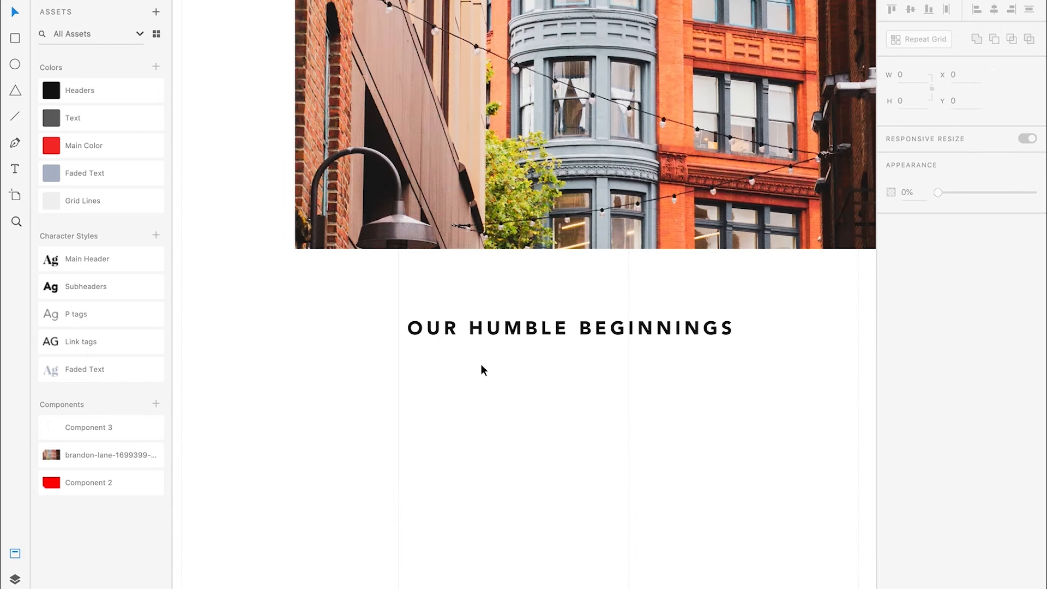
Raise the OUR HUMBLE BEGINNINGS subheader closer to the photo at Y 1775, keeping X 554.
left_click(493, 329)
key("alt")
left_click_drag(533, 327, 535, 314)
key("Up")
key("Up")
key("Up")
key("Up")
key("Up")
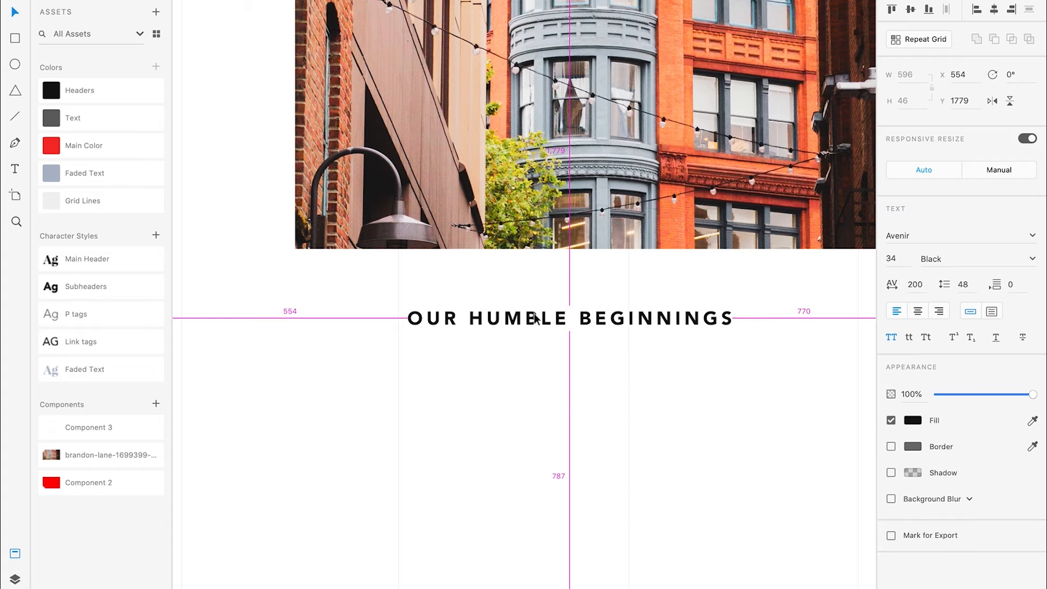
left_click(526, 237)
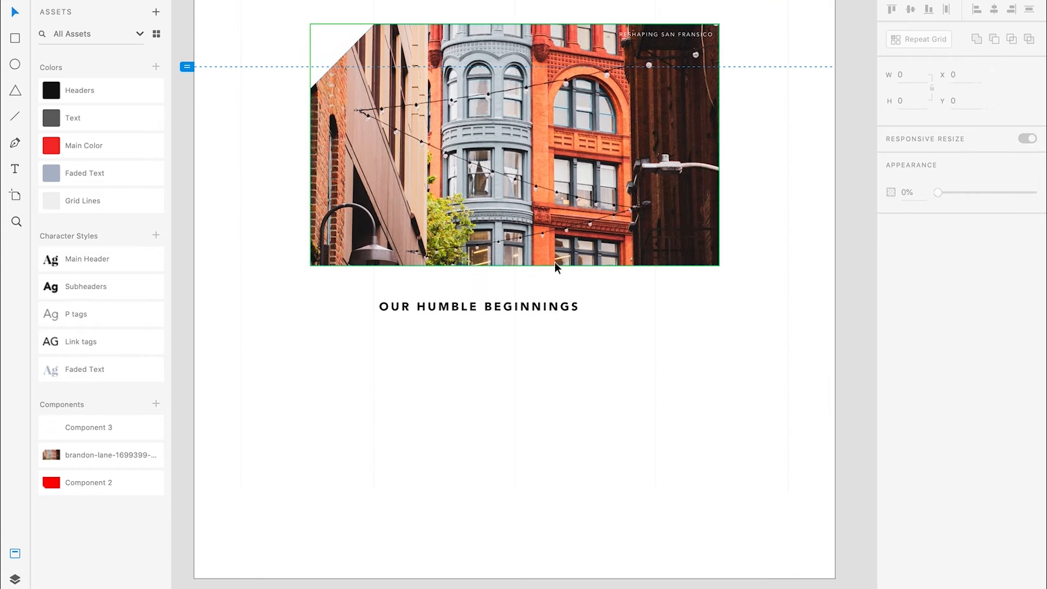
left_click(554, 261)
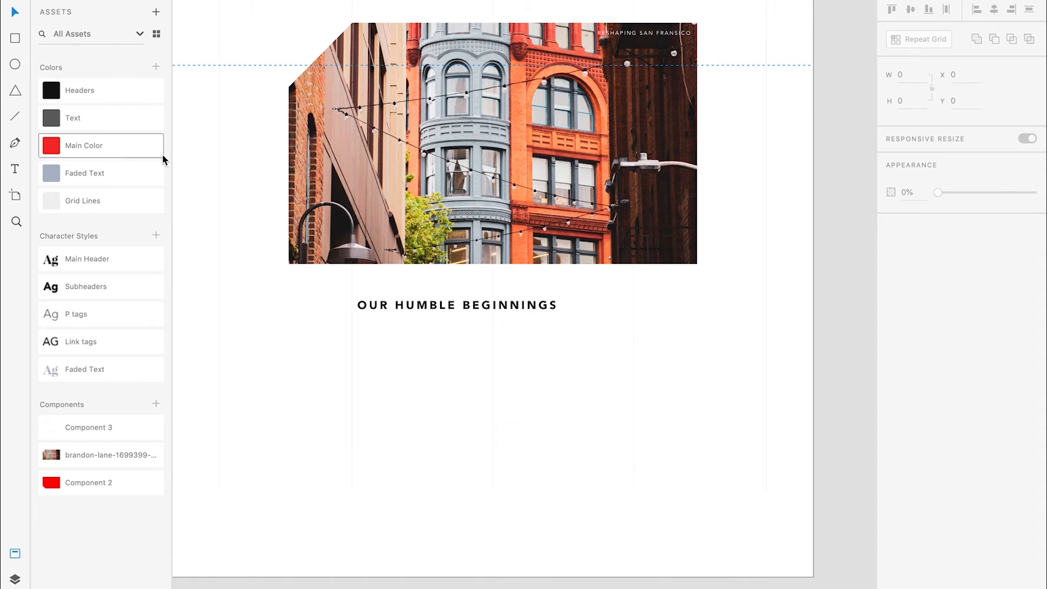
Duplicate the hero paragraph and place the copy directly below the OUR HUMBLE BEGINNINGS subheader at X 554, Y 1853.
scroll(412, 154, "up", 5)
left_click(584, 136)
scroll(584, 137, "down", 2)
key("alt")
left_click_drag(609, 63, 572, 512)
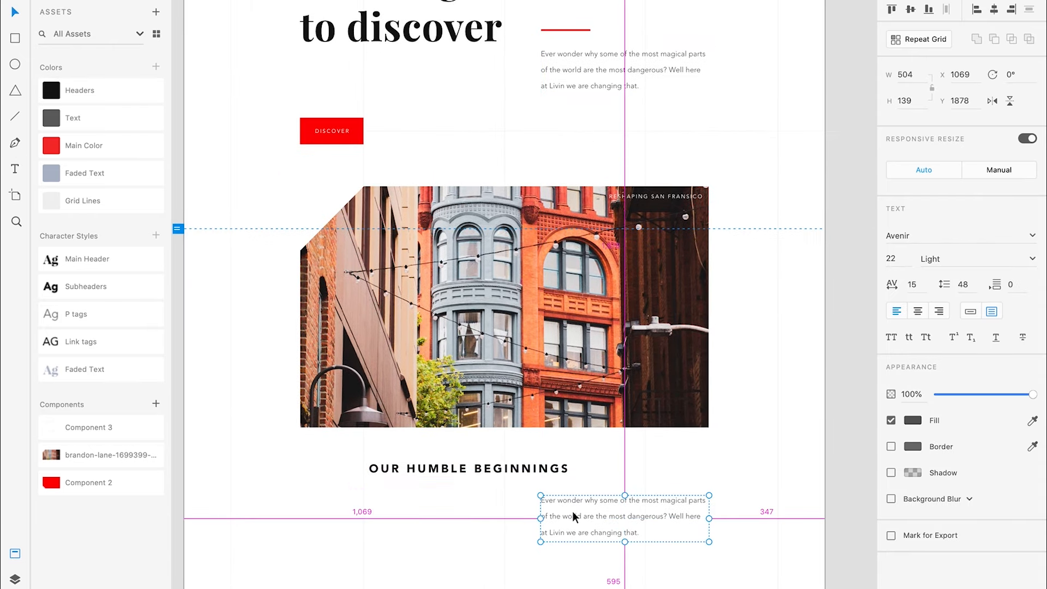
scroll(571, 511, "down", 2)
left_click_drag(594, 450, 466, 424)
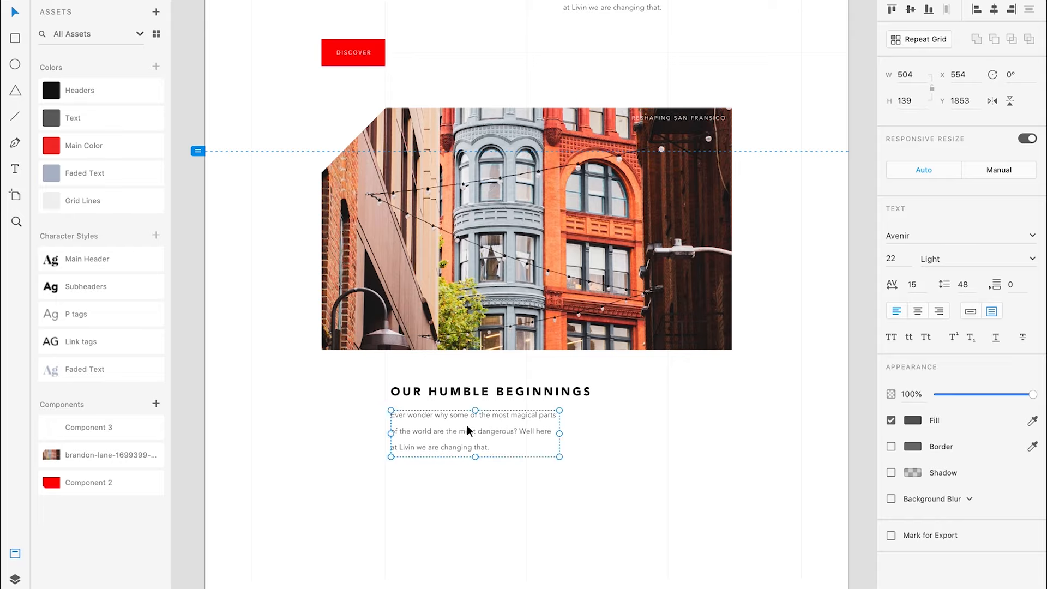
Enlarge the copied paragraph's text box to 828 wide, reaching the fourth vertical grid line, and 371 high.
left_click(387, 395)
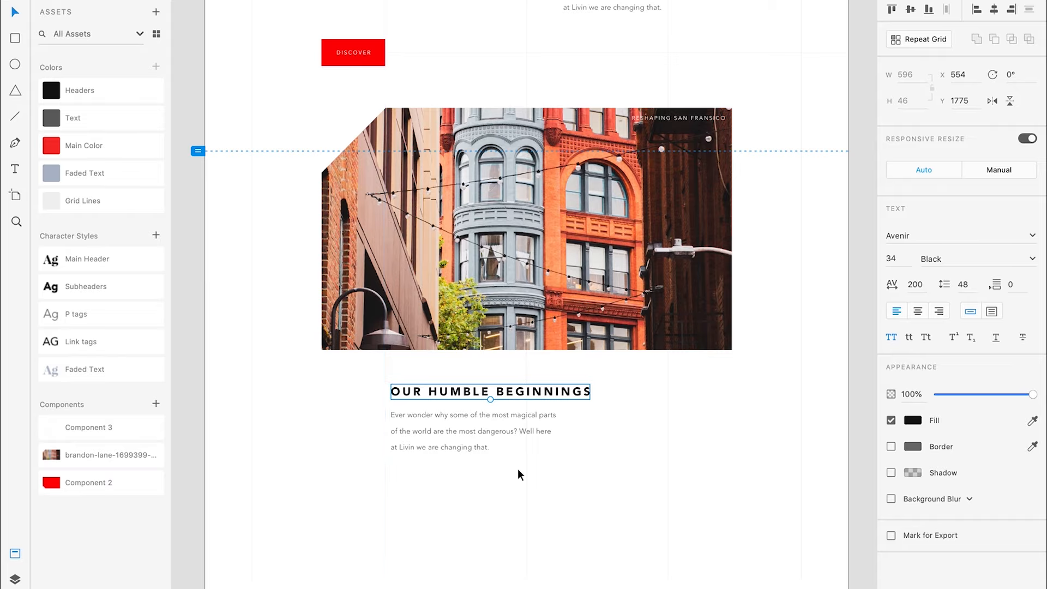
left_click(511, 449)
left_click_drag(559, 432, 668, 433)
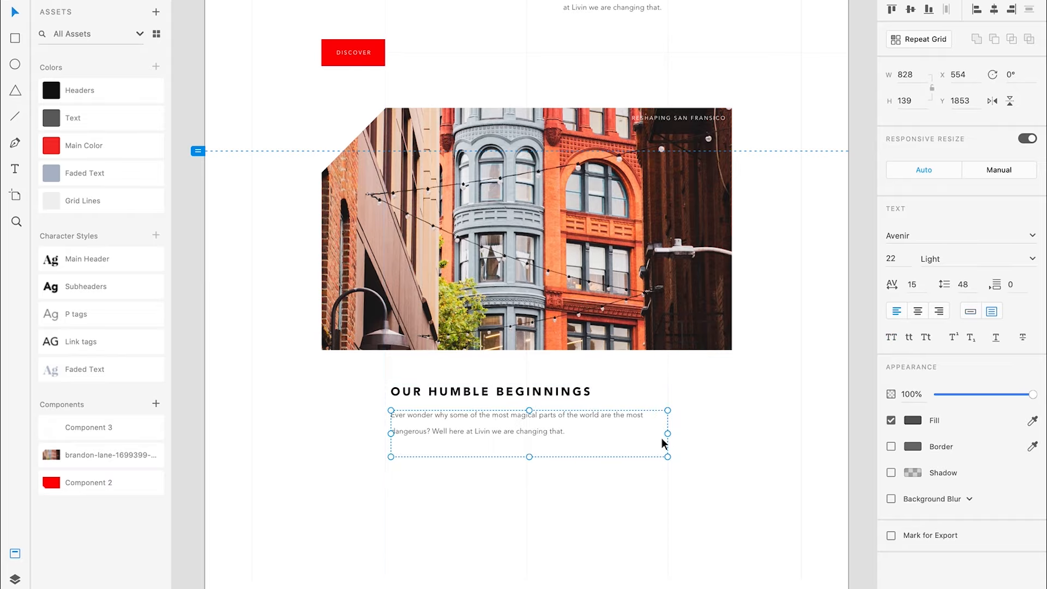
scroll(644, 469, "down", 3)
left_click_drag(547, 394, 547, 471)
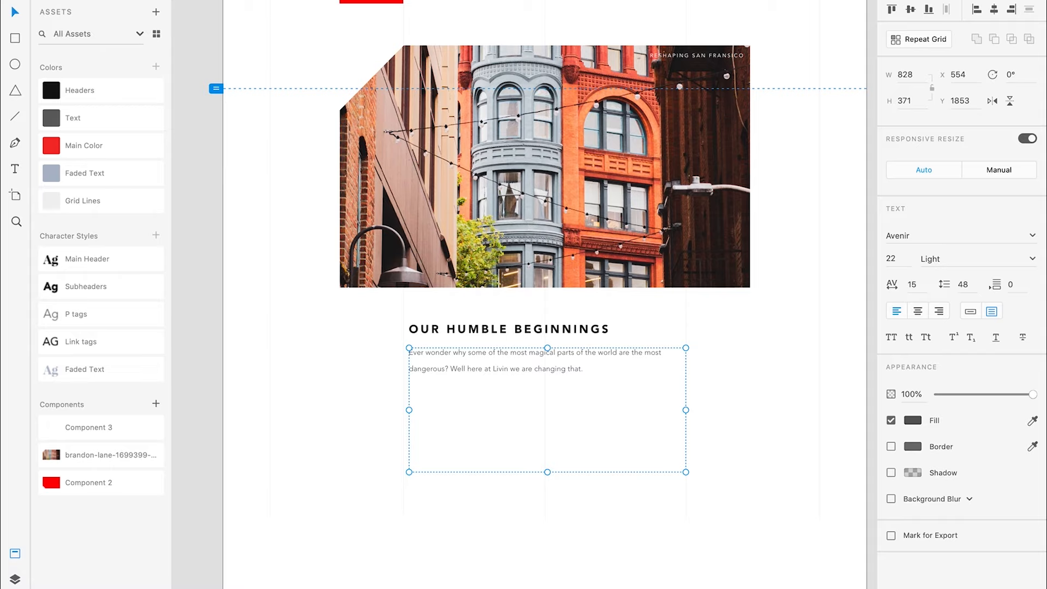
Replace the copied paragraph with the placeholder passage starting "It is a long established fact that a reader" and make its box 383 high.
double_click(541, 371)
key("ctrl+a")
type("It is a long established fact that a reader will be distracted by the readable content of a page when looking at its layout. The point of using Lorem Ipsum is that it has a more-or-less normal distribution of letters, as opposed to using ‘Content here, content here’, making it look like readable English. Many desktop publishing packages and web page editors now use Lorem Ipsum as their default model text, and a search for ‘lorem ipsum’ will uncover many web sites still in their infancy. Various versions have evolved over the years, sometimes by accident, sometimes on purpose (injected humour and the like).")
key("Escape")
mouse_move(547, 472)
left_mouse_down()
mouse_move(548, 498)
mouse_move(547, 475)
left_mouse_up()
left_click(561, 498)
Copy the DISCOVER button below the new paragraph at X 554, Y 2268, and delete the copy's red background.
scroll(561, 499, "up", 5)
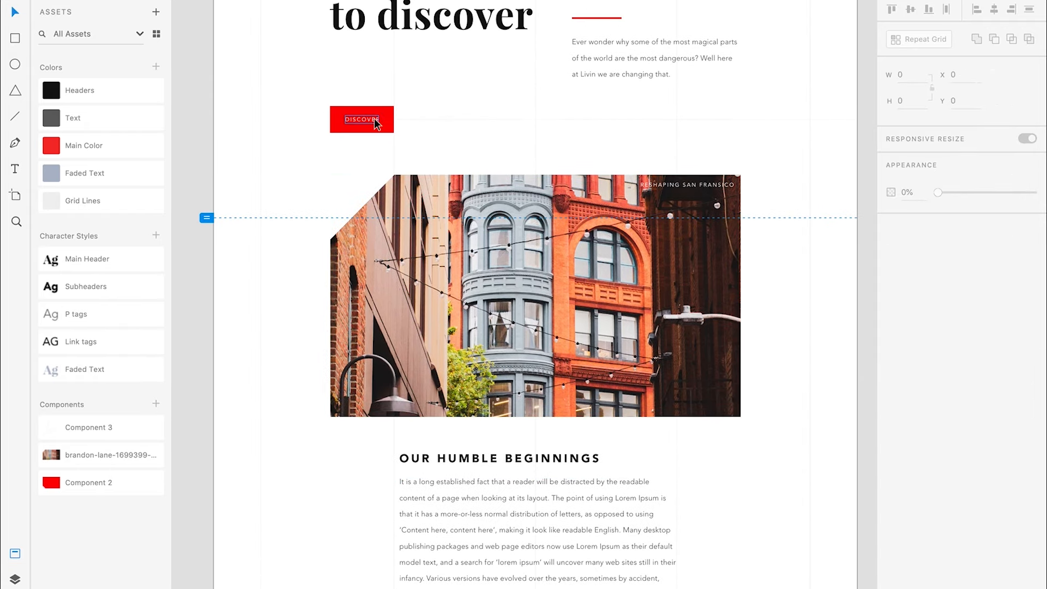
left_click(375, 123)
scroll(385, 118, "down", 2)
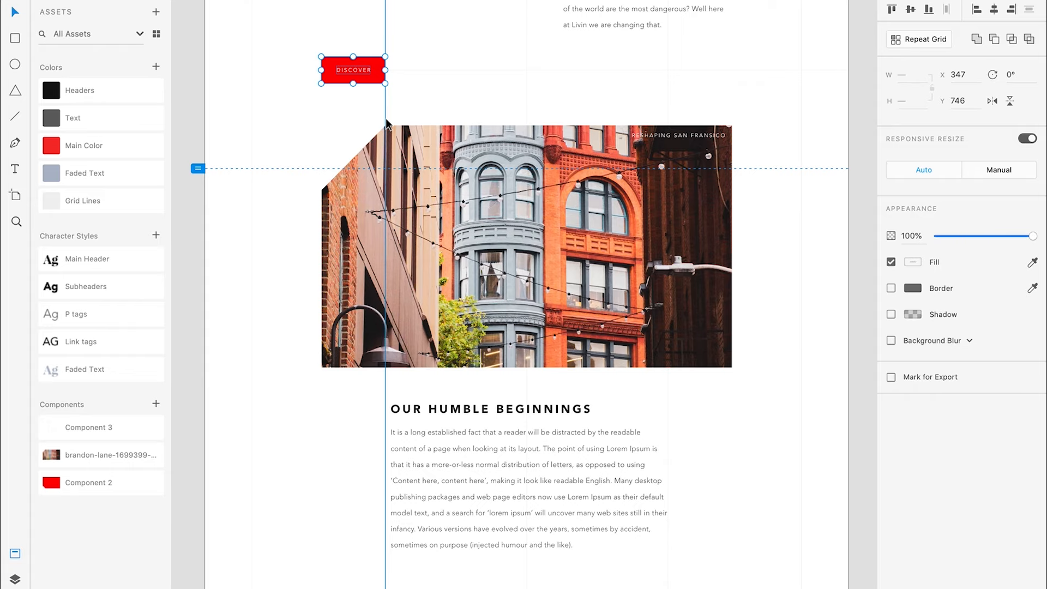
left_click_drag(375, 73, 444, 584)
scroll(445, 584, "down", 3)
scroll(427, 531, "up", 5)
left_click_drag(379, 501, 378, 501)
left_click(492, 472)
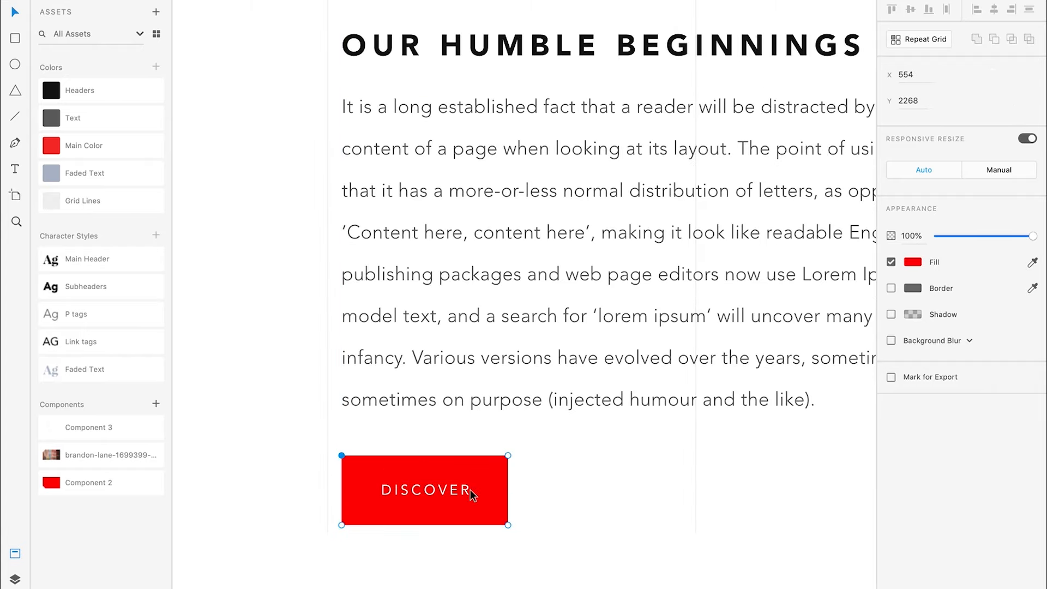
key("Delete")
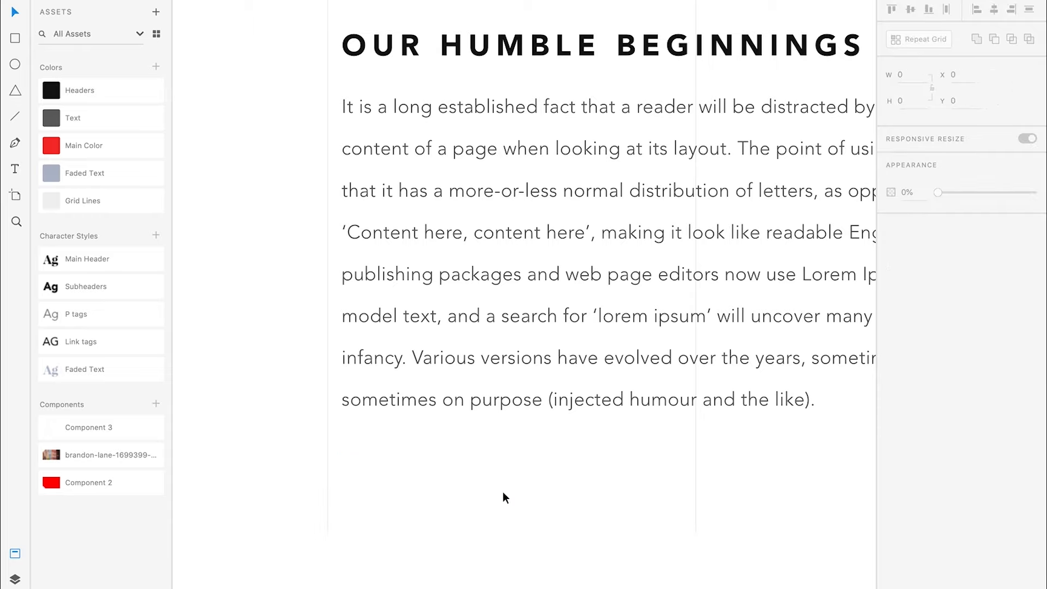
Apply Main Color to the remaining DISCOVER text and change its wording to "LET'S READ MORE".
left_click(445, 493)
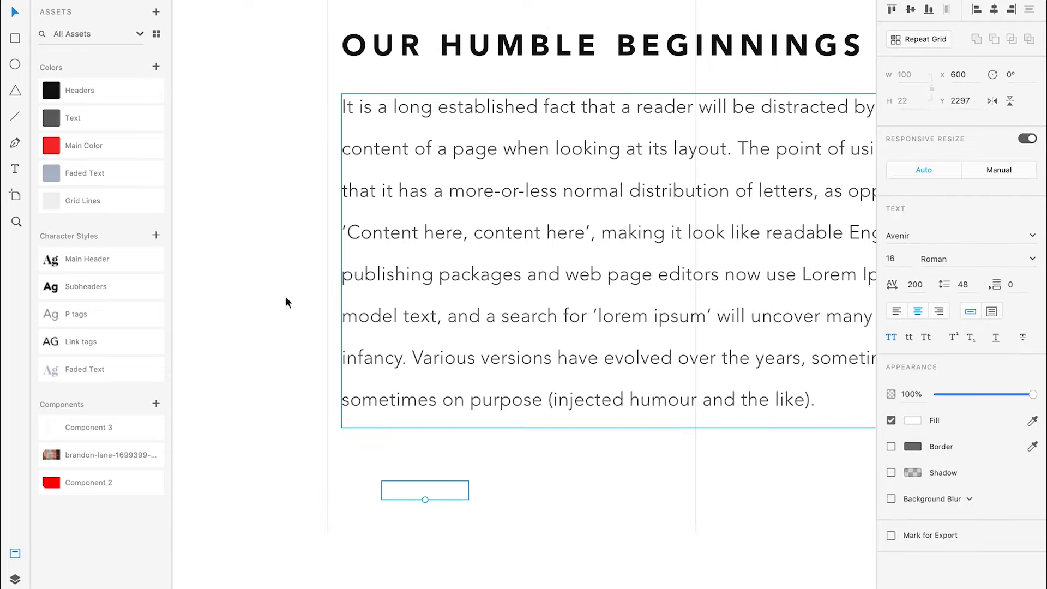
left_click(77, 145)
double_click(434, 489)
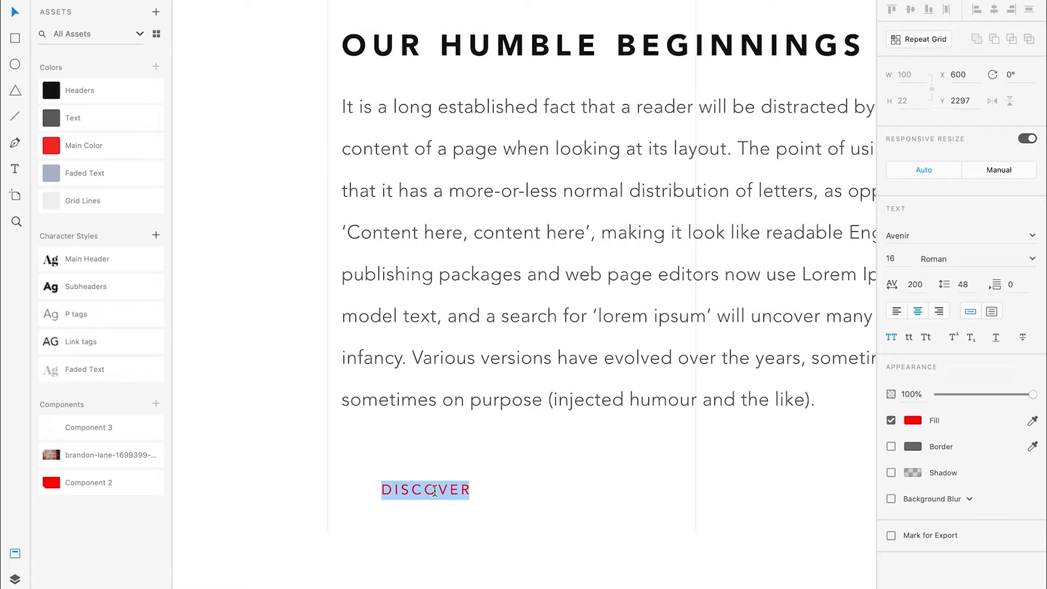
type("LET'S READ MORE")
key("Escape")
Left-align the LET'S READ MORE link with the paragraph at X 554, Y 2282, leaving a 46 gap beneath the text box.
left_click_drag(414, 497, 398, 496)
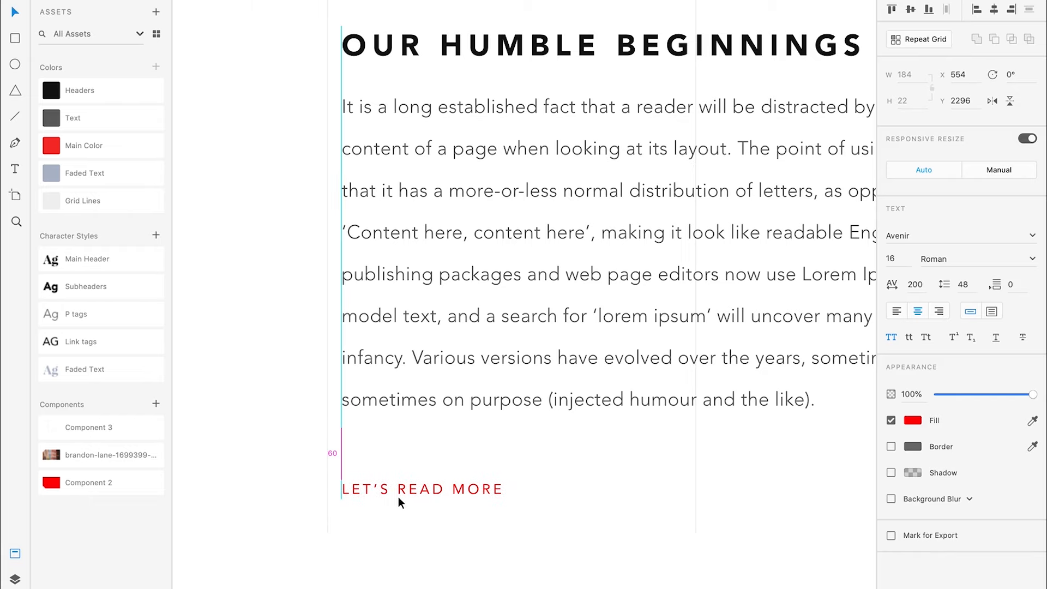
key("super+minus")
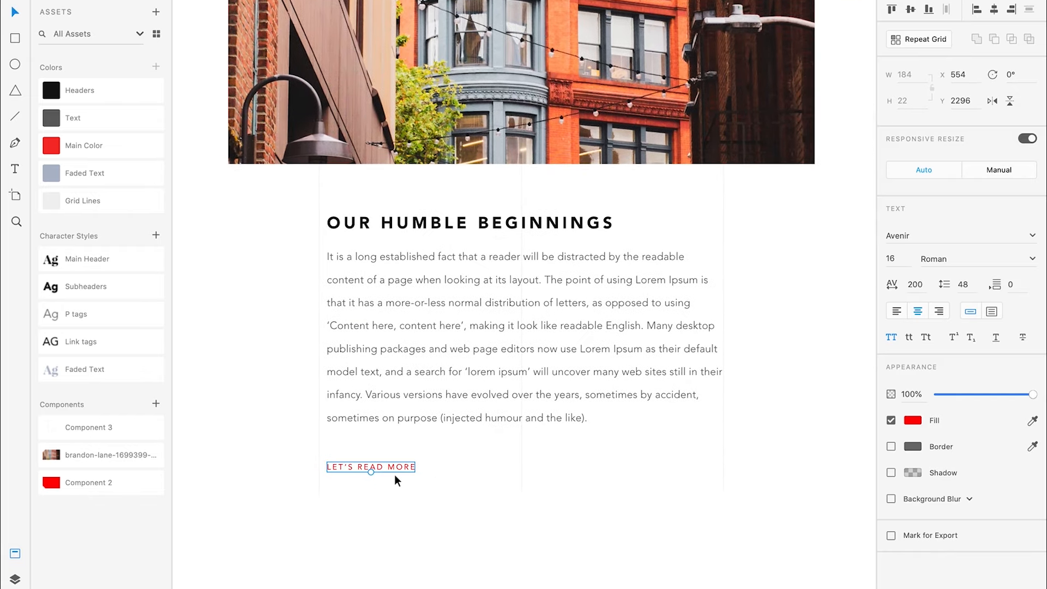
left_click_drag(354, 469, 375, 460)
left_click(381, 476)
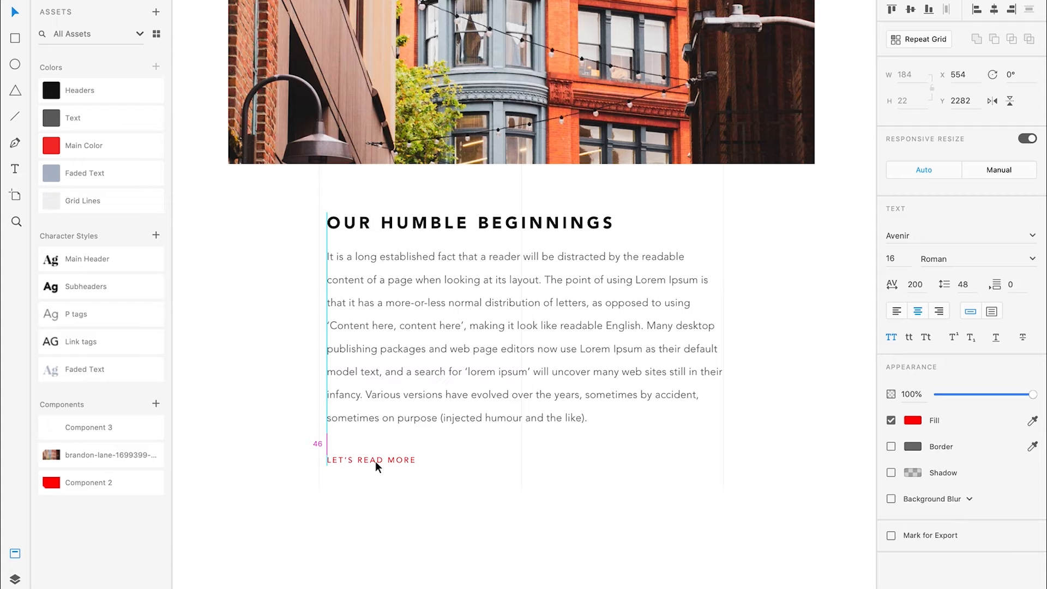
Examine the alignment and spacing of the subheader, the paragraph and the LET'S READ MORE link.
key("Escape")
left_click(378, 257)
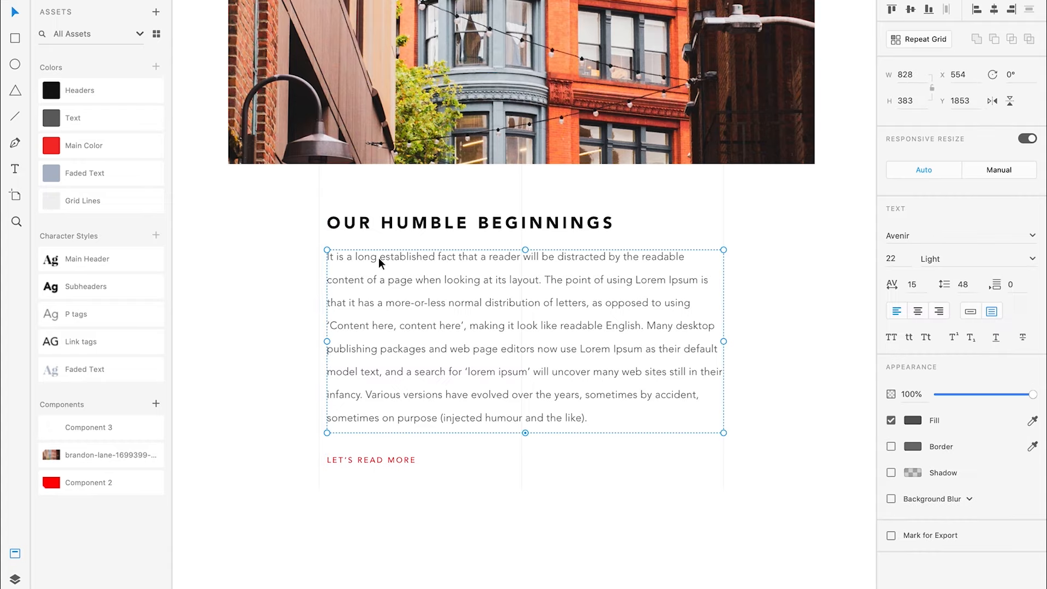
left_click(329, 219)
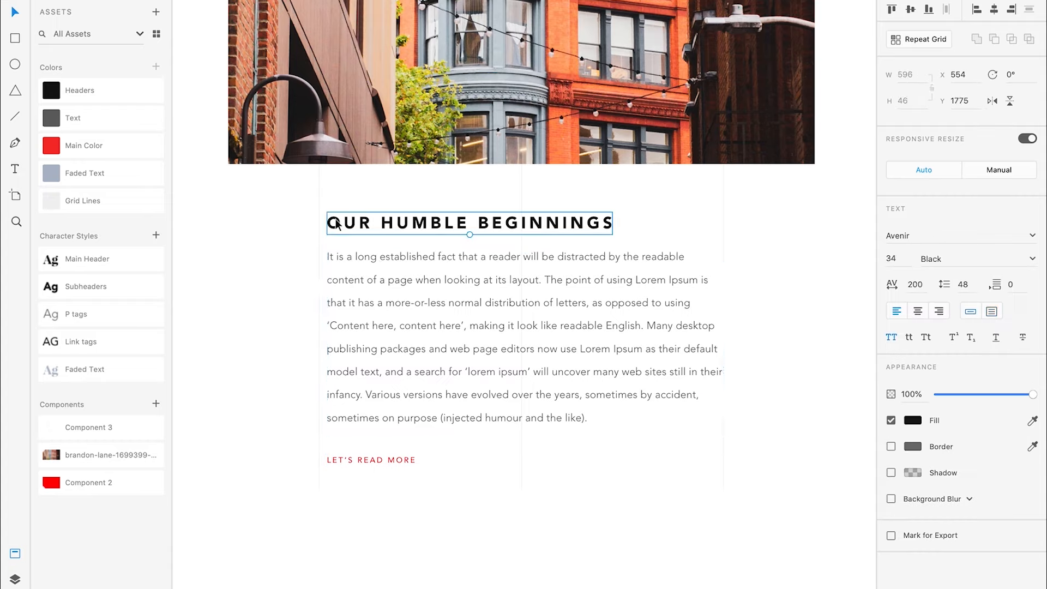
left_click(402, 461)
key("alt")
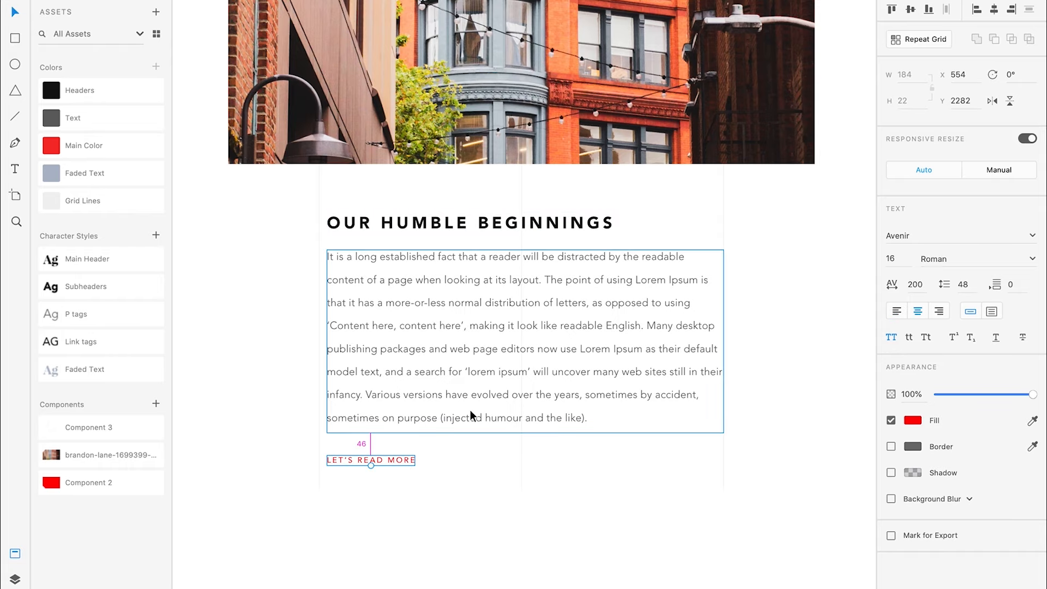
scroll(470, 410, "right", 3)
left_click(469, 468)
scroll(469, 468, "down", 2)
scroll(469, 468, "left", 1)
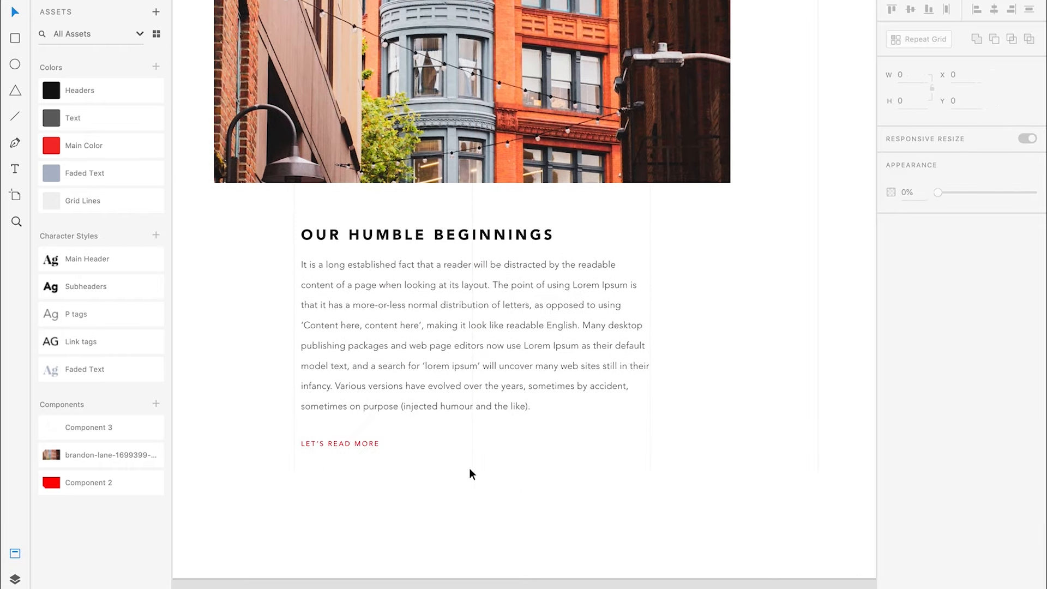
Copy the horizontal grid line beside the hero's DISCOVER button and place it level with the LET'S READ MORE link, starting at its end.
scroll(469, 468, "up", 15)
left_click(407, 466)
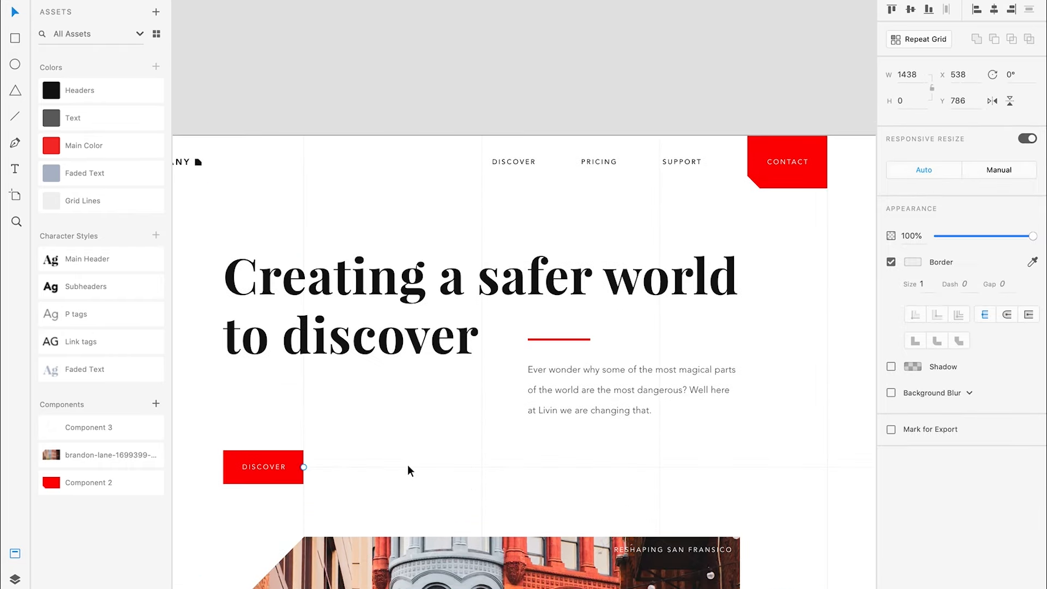
scroll(408, 465, "down", 5)
scroll(408, 466, "down", 3)
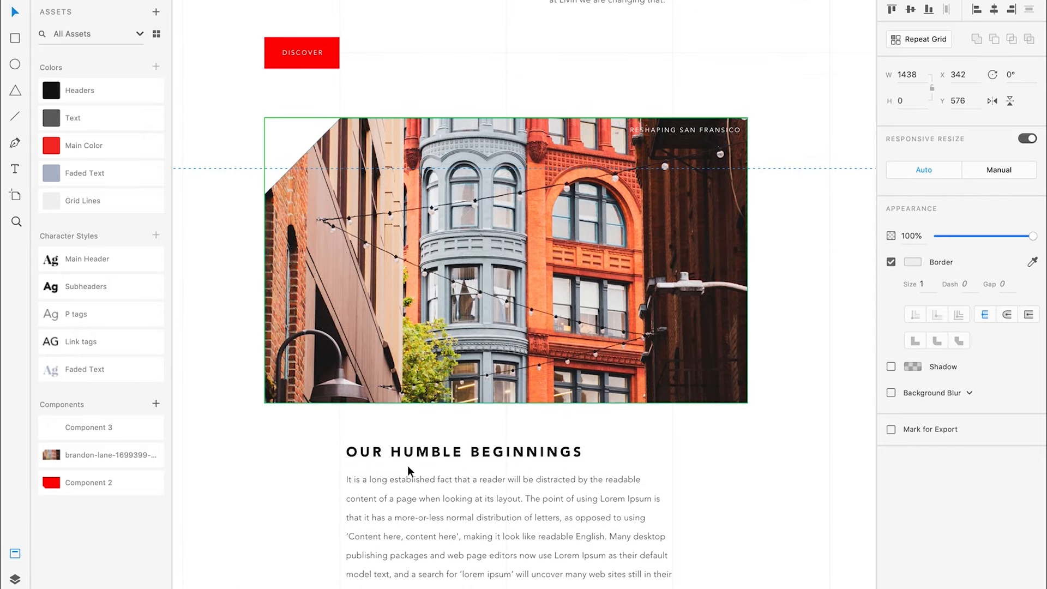
scroll(407, 466, "down", 2)
left_click_drag(417, 81, 478, 536)
scroll(479, 536, "down", 3)
scroll(446, 495, "up", 5)
left_click_drag(326, 343, 430, 378)
scroll(431, 378, "down", 5)
Lengthen all five vertical grid lines to 2612, down to the artboard's bottom edge.
left_click(695, 394)
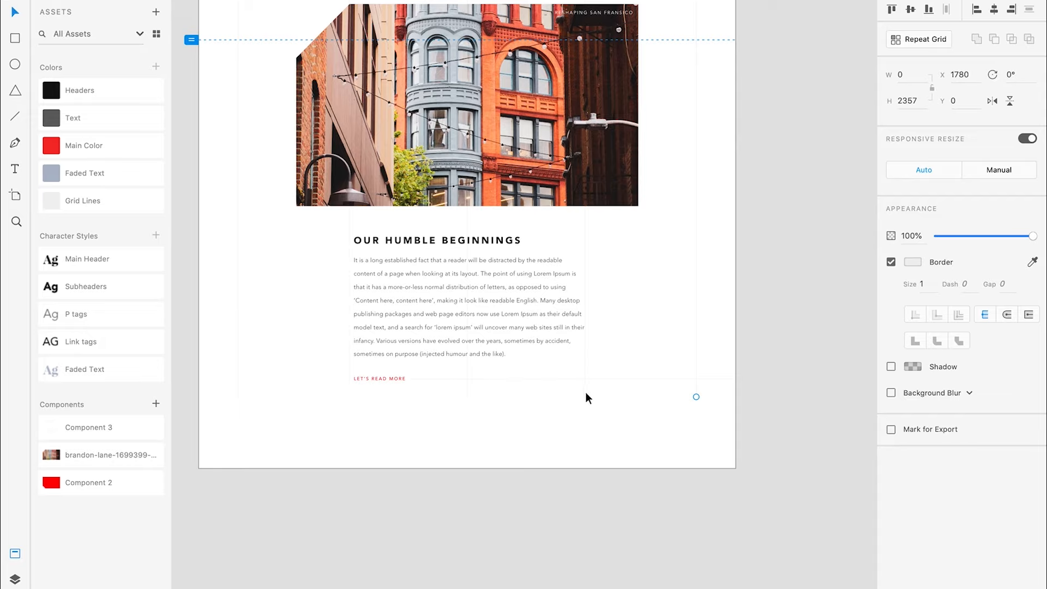
left_click(585, 392, "shift")
left_click(467, 392, "shift")
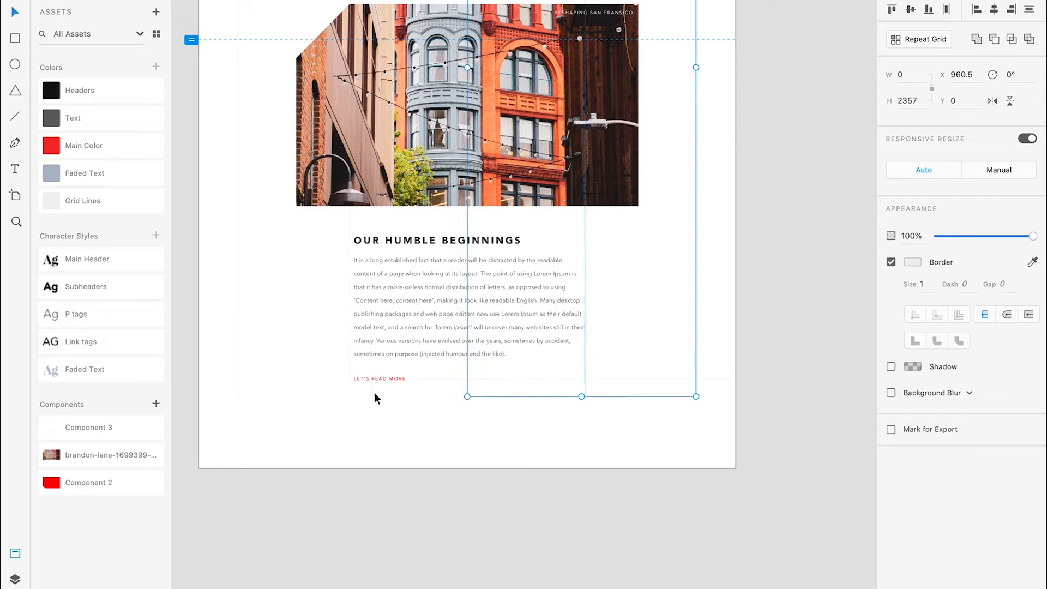
left_click(350, 388, "shift")
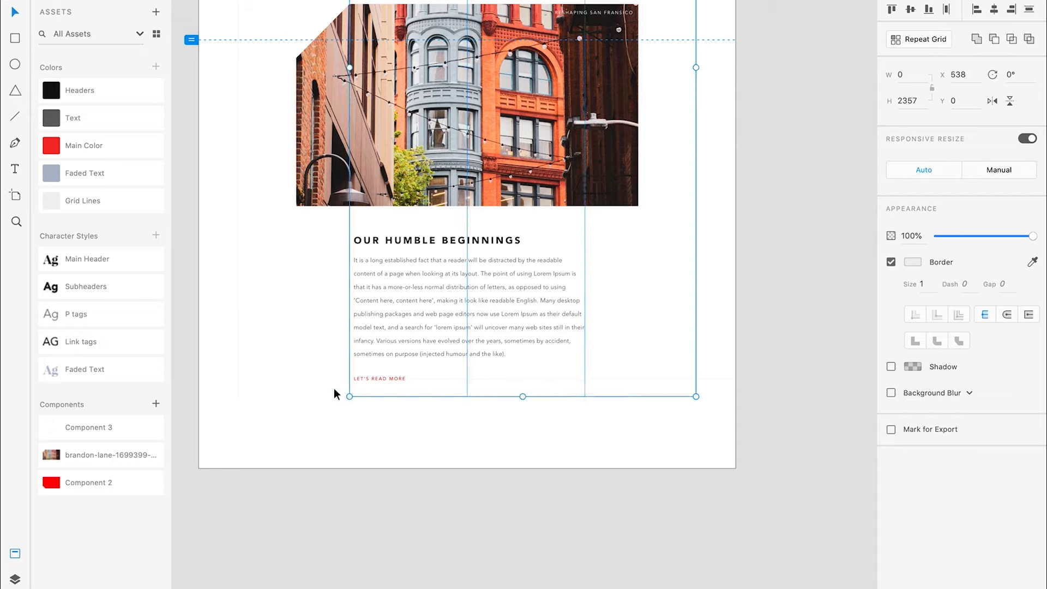
left_click(240, 387, "shift")
left_click_drag(466, 410, 467, 467)
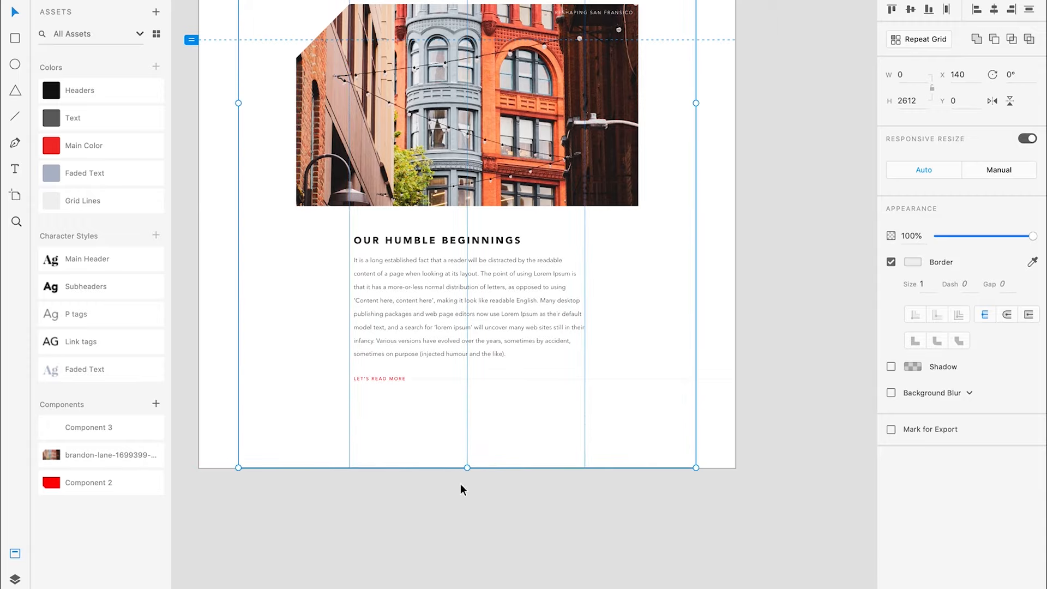
left_click(461, 484)
Add the faded SAF-ER lettering, Component 3, at X 0 beside the OUR HUMBLE BEGINNINGS section and raise it beside the photo's lower part.
scroll(460, 484, "up", 2)
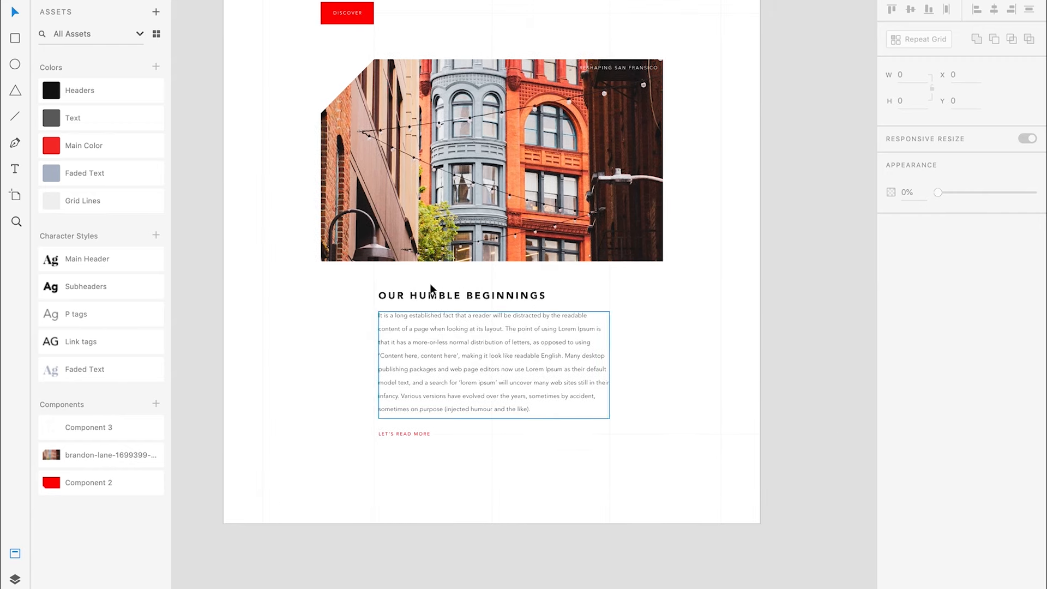
scroll(296, 314, "up", 1)
scroll(296, 314, "up", 2)
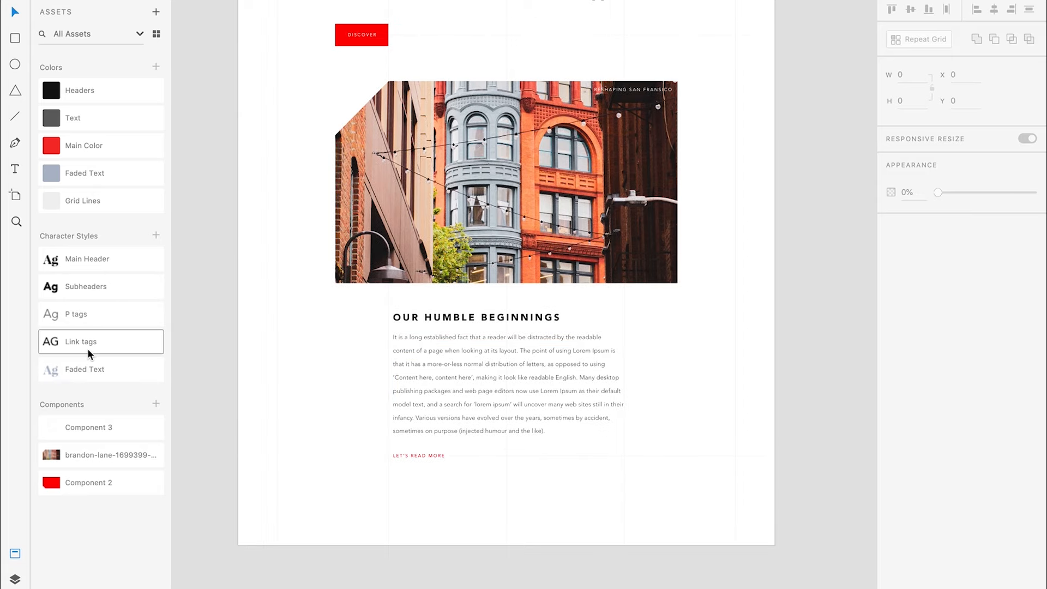
left_click_drag(60, 361, 276, 352)
left_click_drag(82, 425, 291, 374)
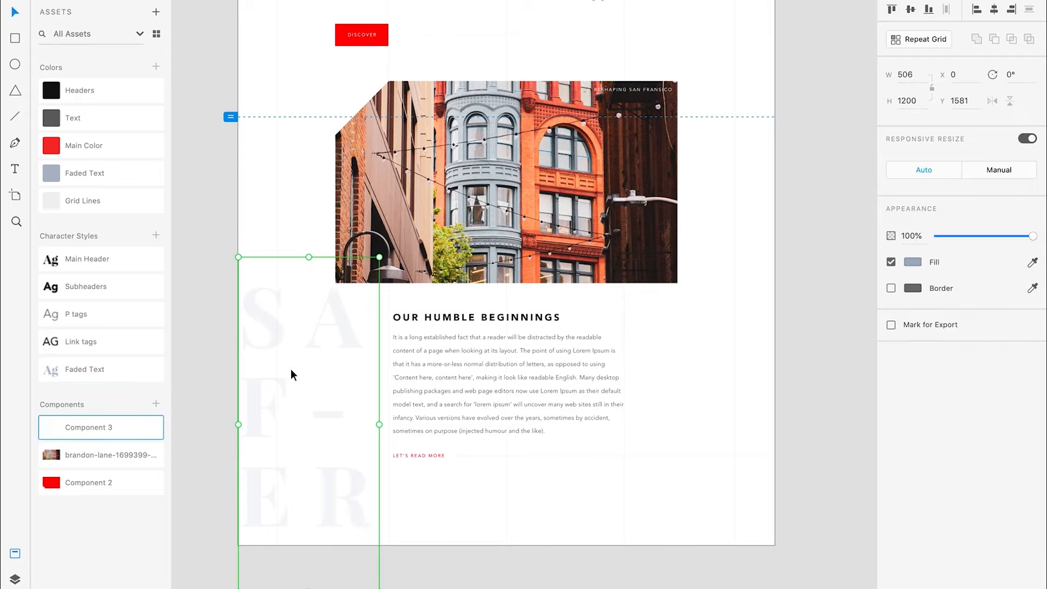
left_click_drag(316, 333, 318, 295)
left_click(541, 540)
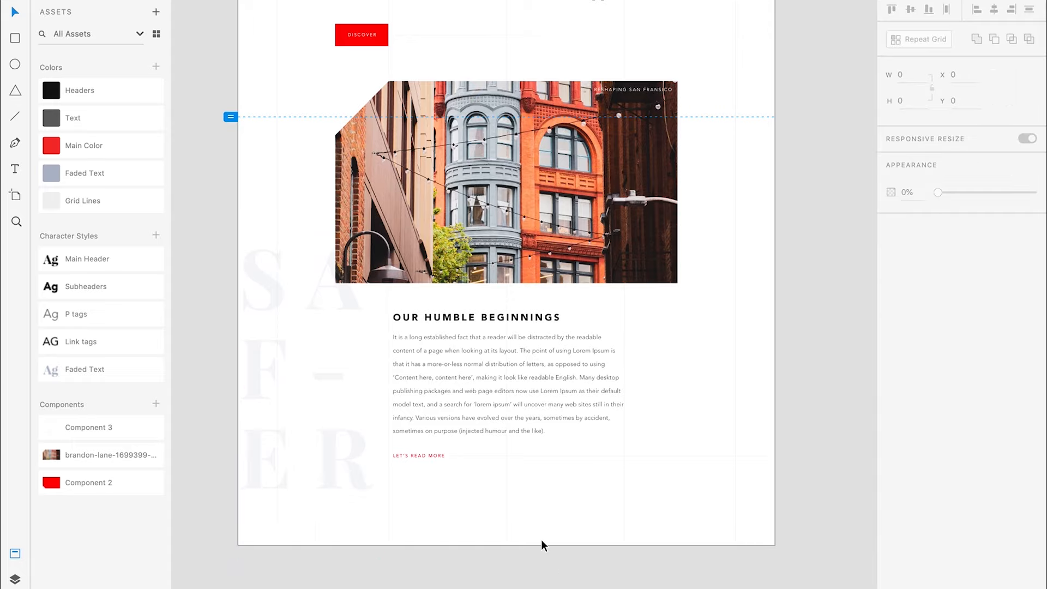
Create a text area about 733 by 1218 on the pasteboard beside the artboard, reading HELLO, with a black fill.
left_click(15, 168)
scroll(646, 304, "right", 5)
scroll(647, 306, "right", 4)
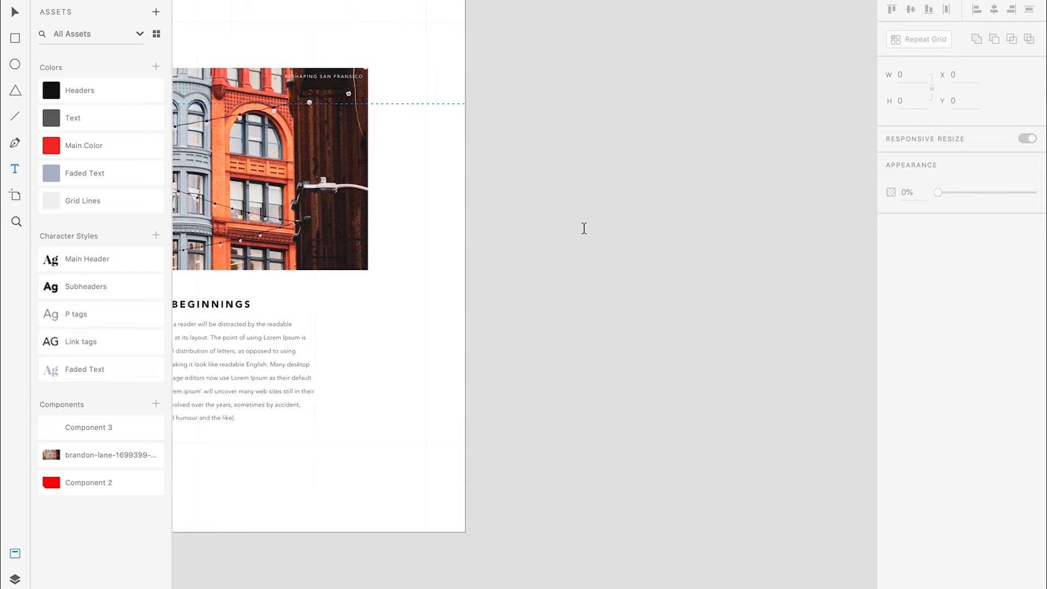
left_click_drag(525, 150, 733, 495)
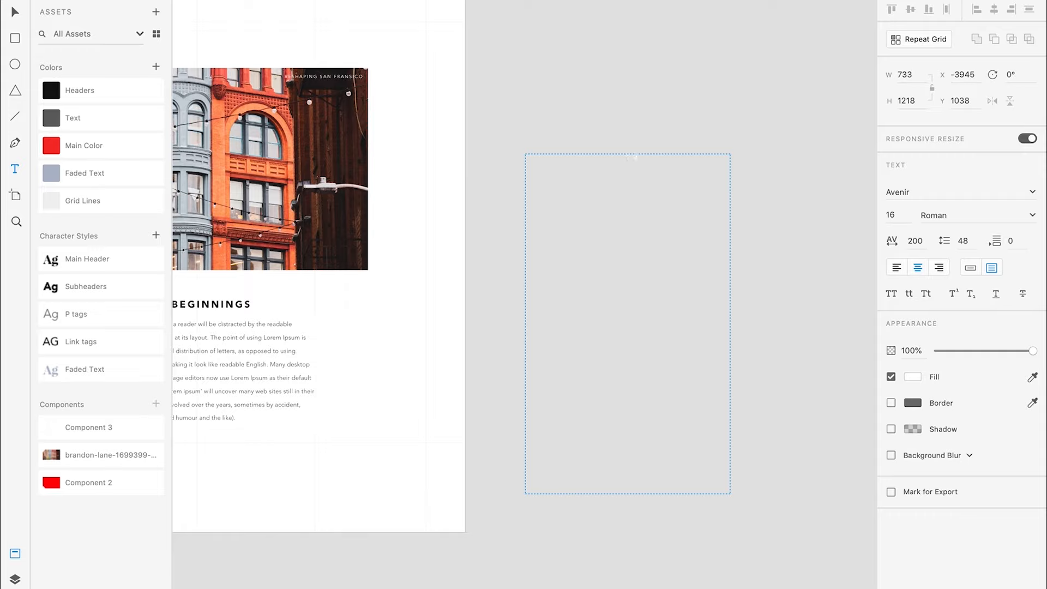
left_click(20, 13)
left_click(913, 376)
left_click_drag(828, 363, 729, 453)
left_click(677, 266)
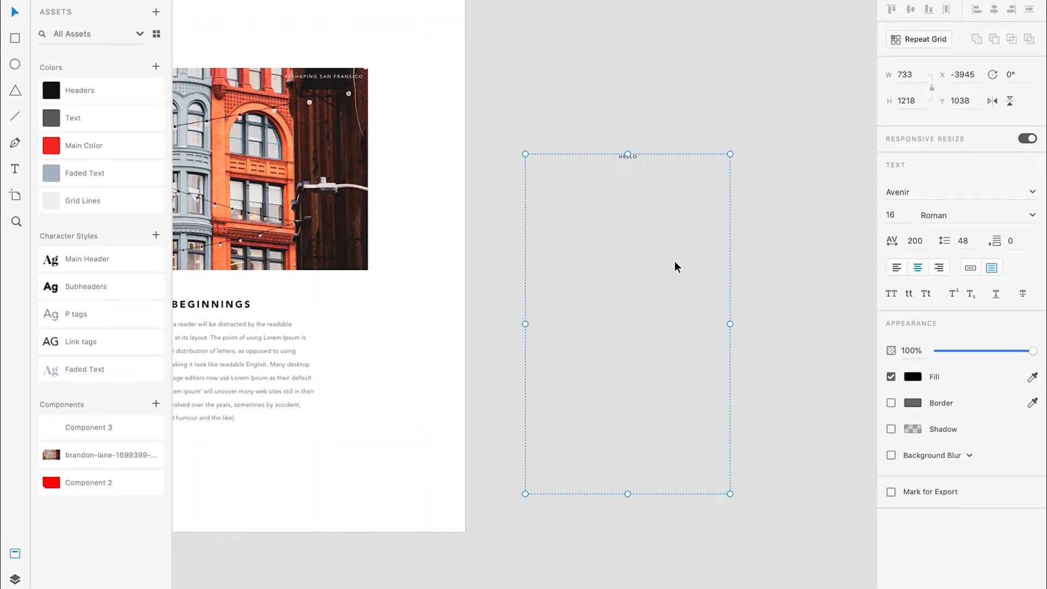
Enlarge the HELLO text to font size 600.
double_click(632, 160)
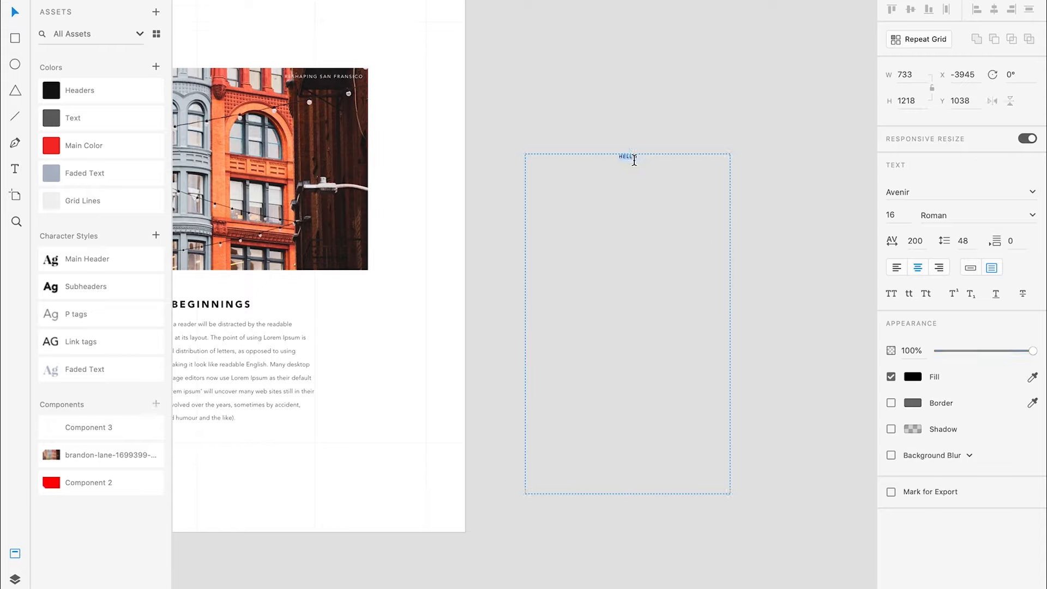
left_click(898, 215)
type("200")
key("Return")
left_click(898, 214)
type("200")
key("Return")
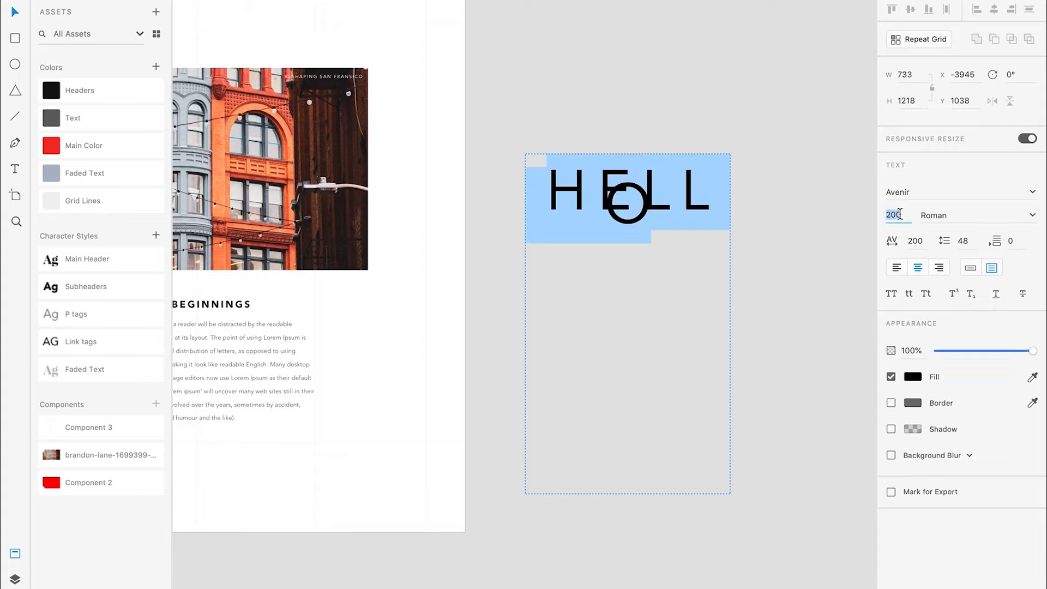
type("600")
key("Return")
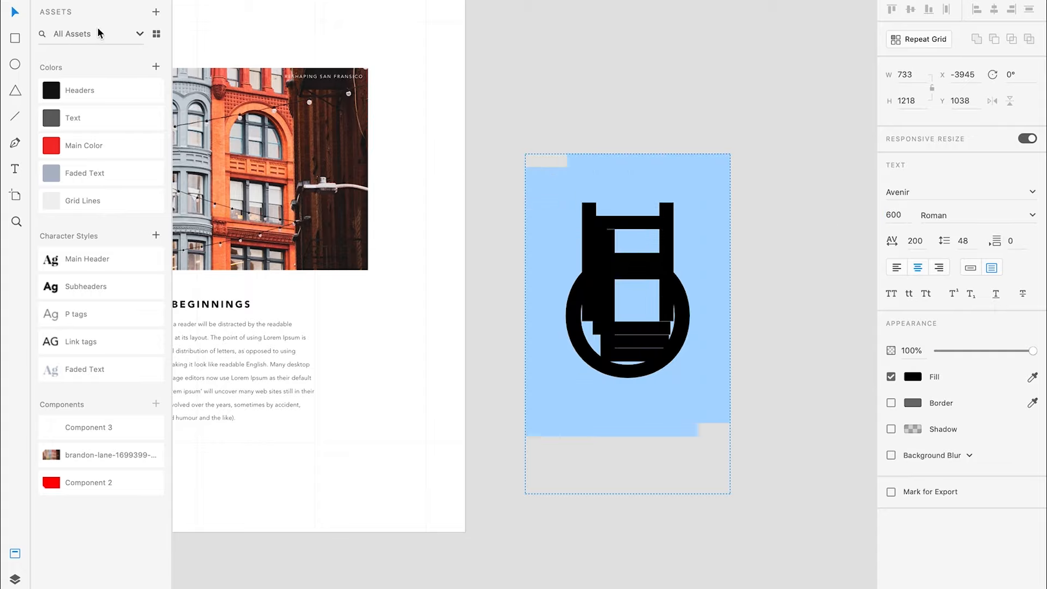
Set the line spacing of the HELLO text to 600.
left_click(15, 16)
left_click(975, 245)
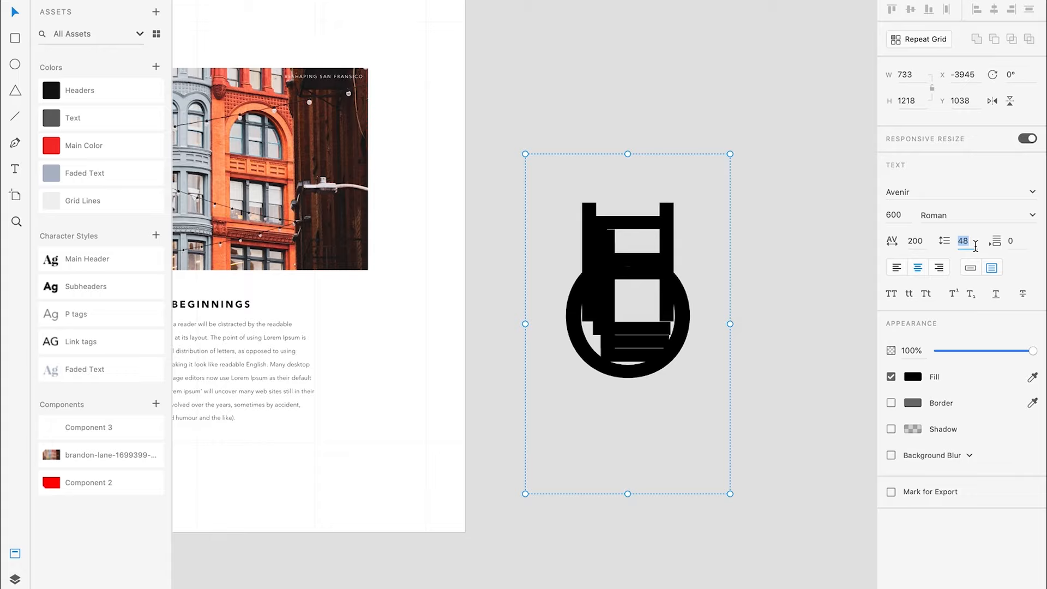
type("5")
type("00")
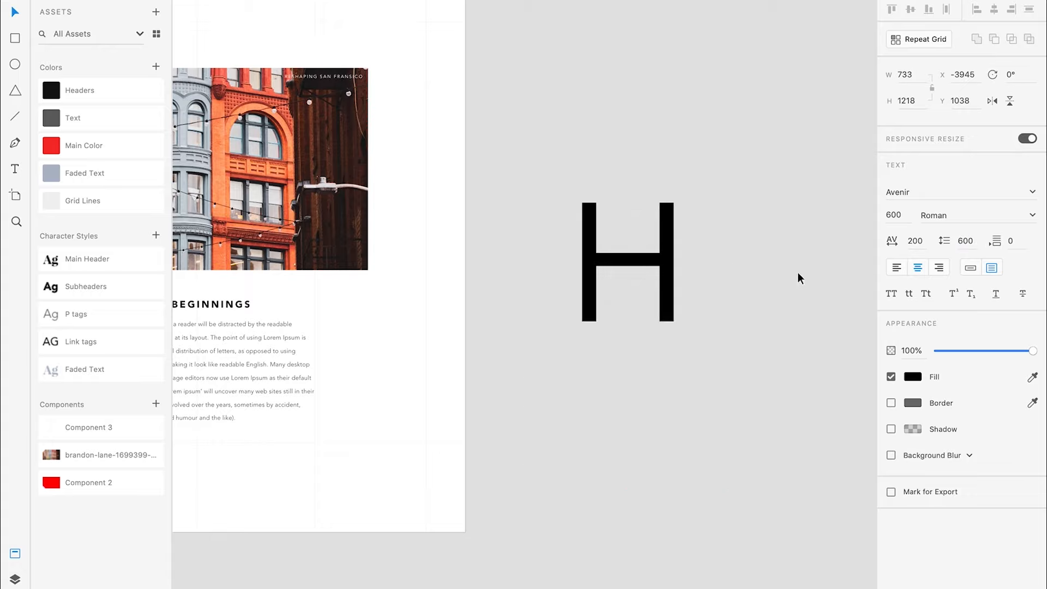
left_click(798, 274)
Resize the HELLO text area to about 1061 by 2226 so the letters wrap as HE, LL and O.
scroll(793, 273, "down", 5)
scroll(748, 273, "right", 2)
left_click(666, 275)
left_click_drag(666, 265, 787, 279)
left_click_drag(667, 361, 666, 454)
left_click_drag(785, 309, 717, 309)
left_click_drag(634, 451, 634, 525)
Left-align the HELLO text, then delete the sample text area.
double_click(656, 311)
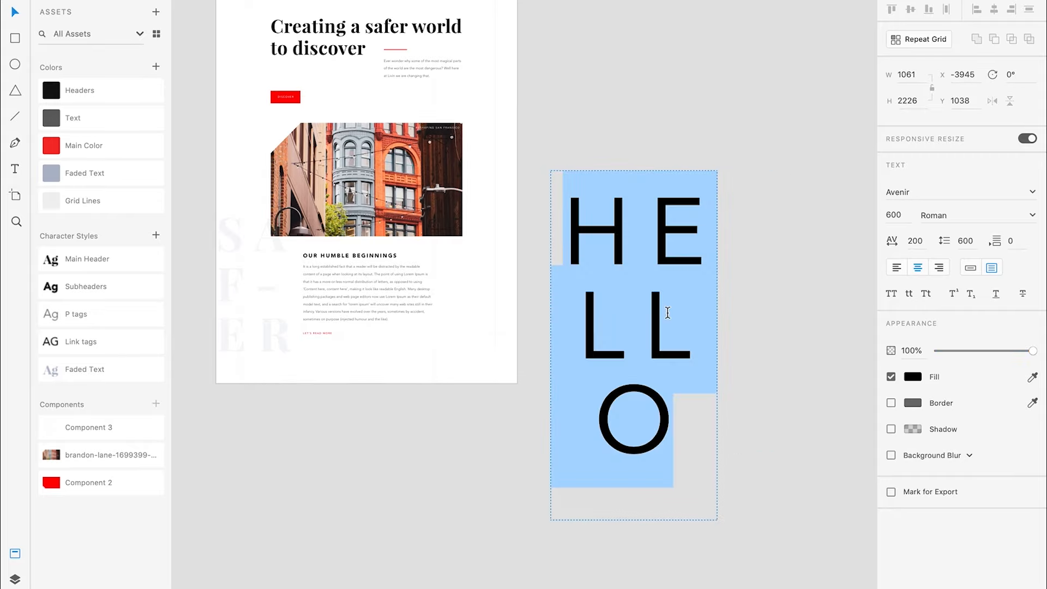
left_click(897, 268)
key("Escape")
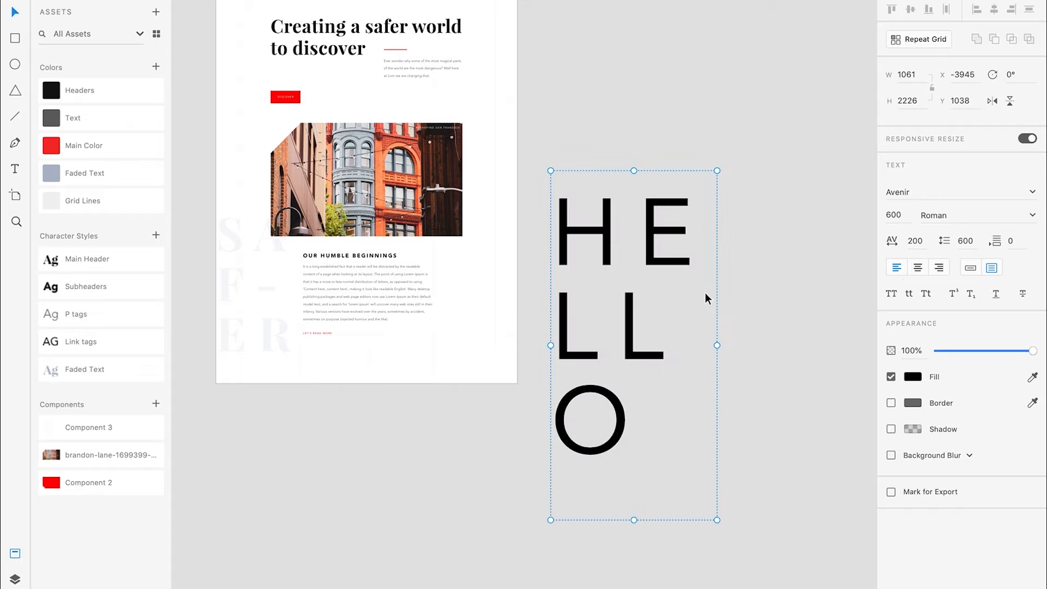
key("Delete")
Draw a horizontal line about 113 wide through the DISCOVER navigation link and give it the Main Color.
scroll(229, 289, "up", 3)
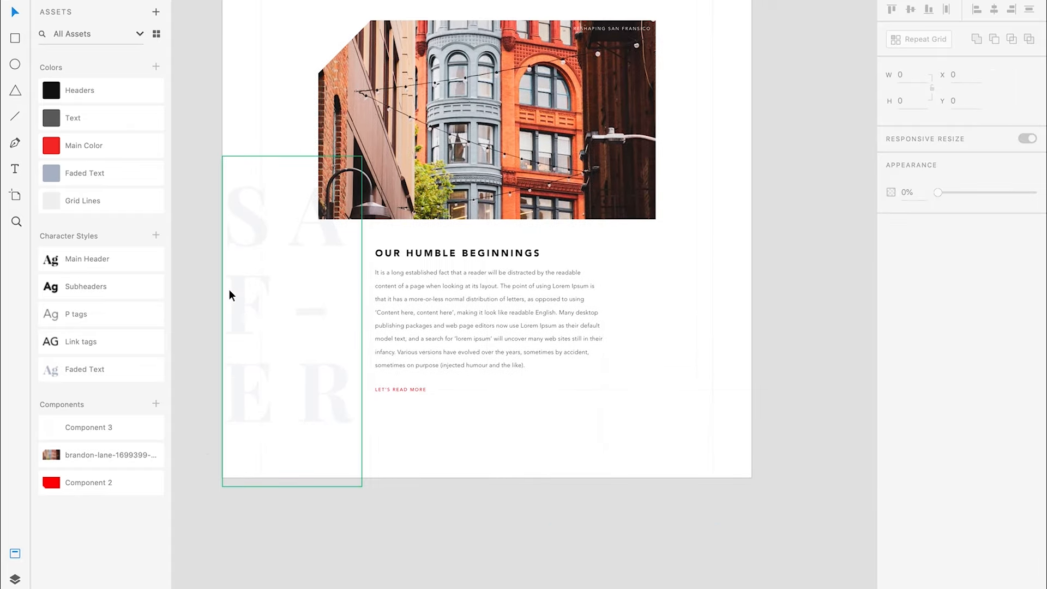
scroll(724, 355, "up", 5)
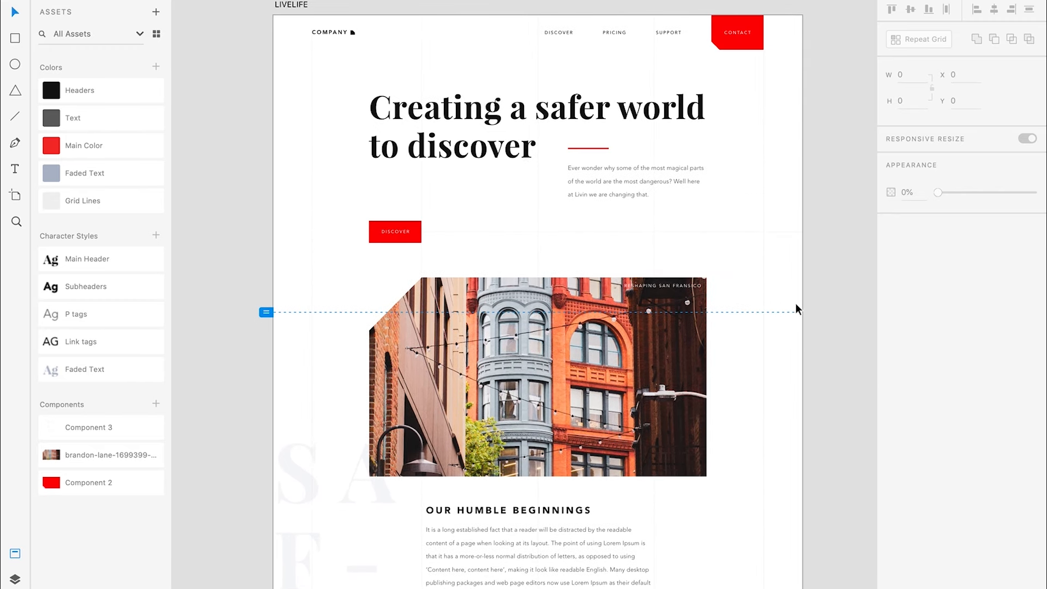
scroll(796, 303, "up", 2)
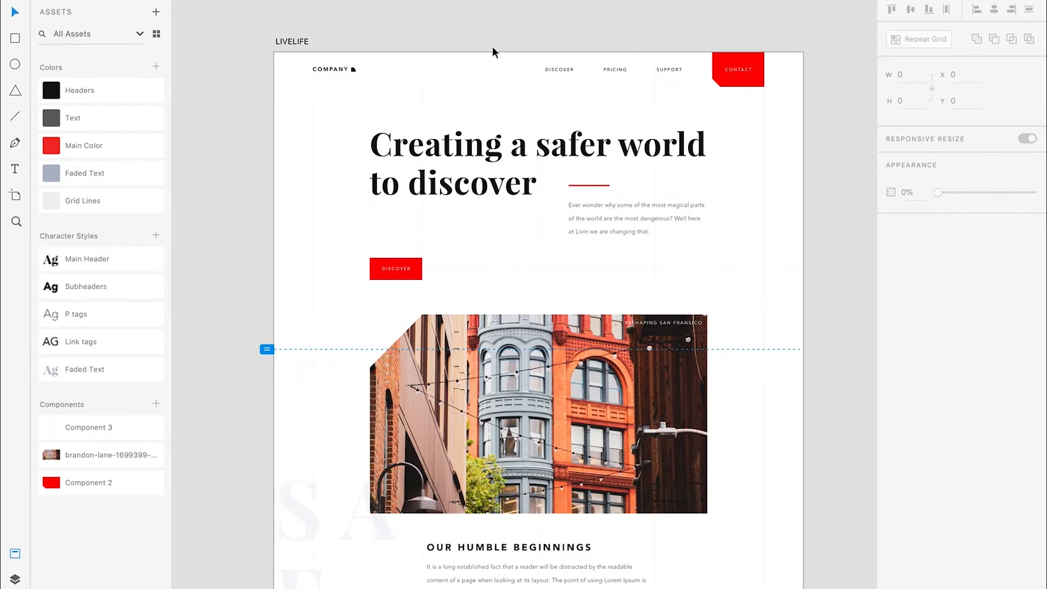
scroll(537, 52, "up", 10)
left_click(15, 117)
left_click_drag(434, 149, 617, 148)
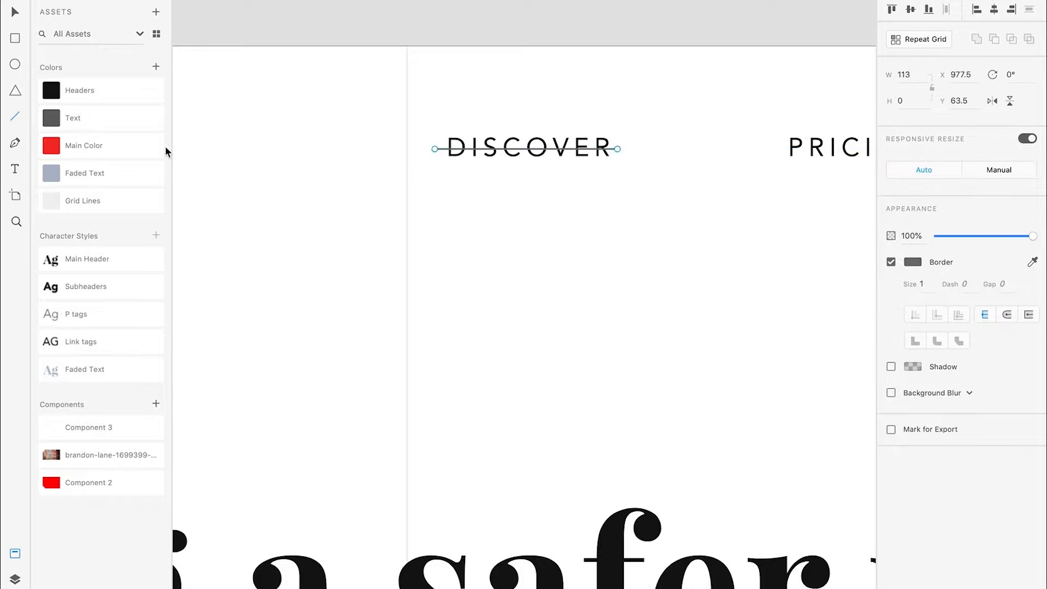
left_click(51, 146)
left_click(14, 8)
left_click(282, 55)
Switch to the full-screen preview and examine the whole page from the navigation to the OUR HUMBLE BEGINNINGS section.
key("ctrl+Left")
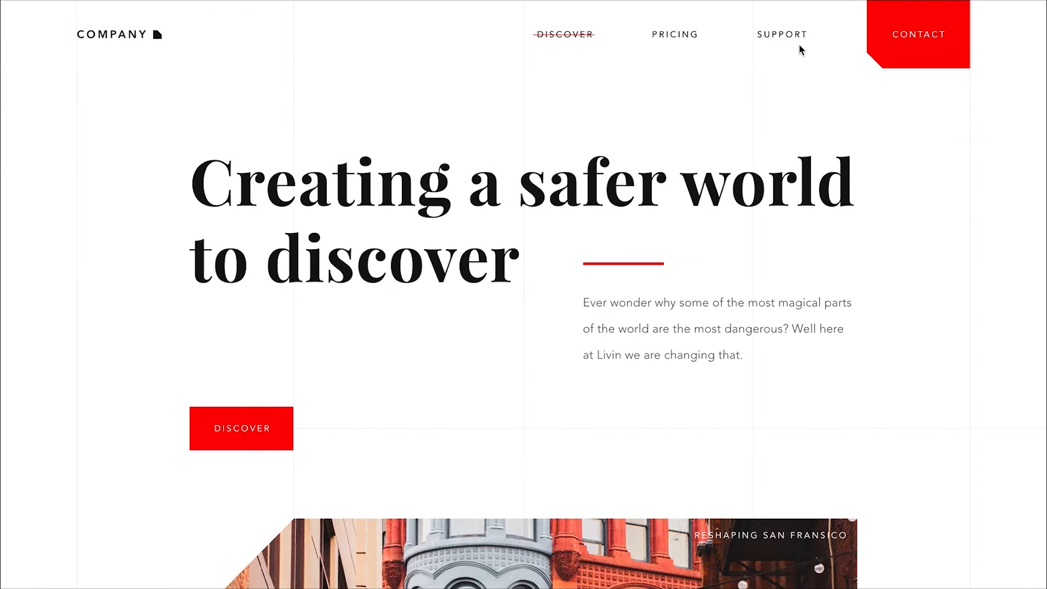
scroll(656, 226, "down", 2)
scroll(437, 172, "up", 2)
scroll(708, 72, "down", 1)
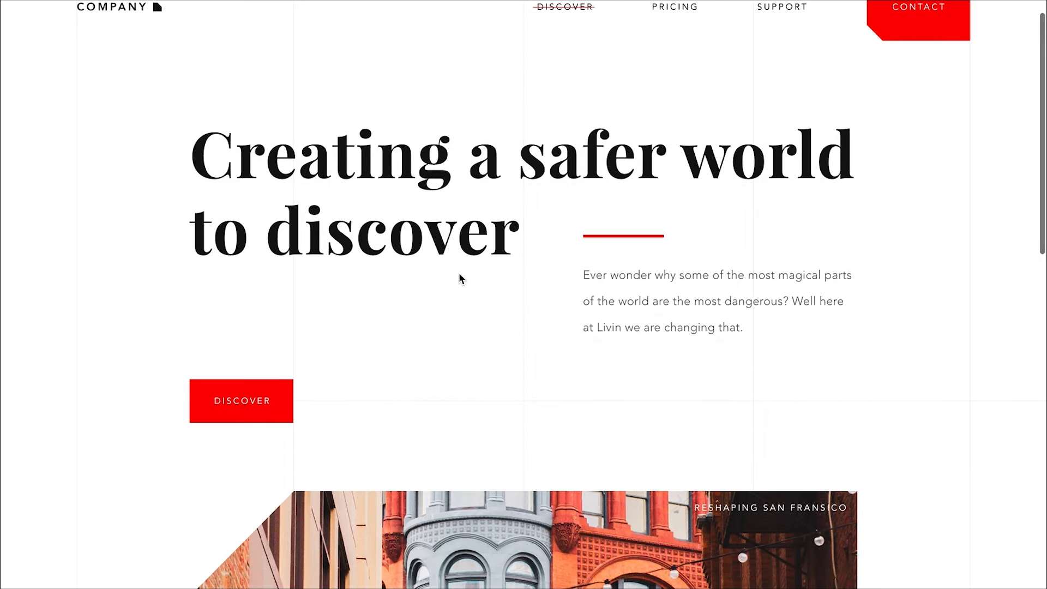
scroll(460, 266, "up", 1)
scroll(509, 341, "down", 4)
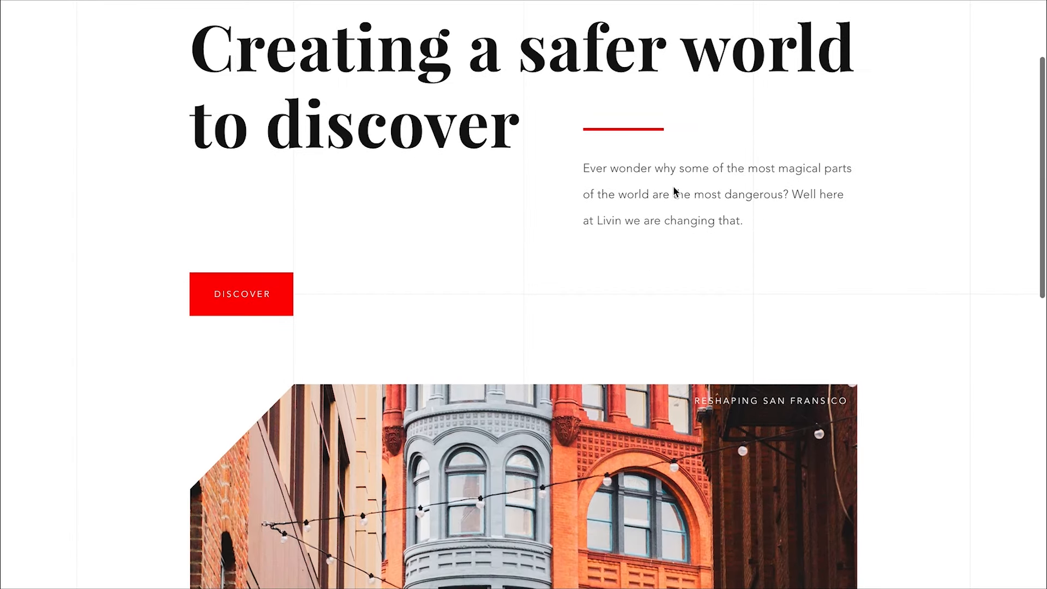
scroll(675, 190, "down", 2)
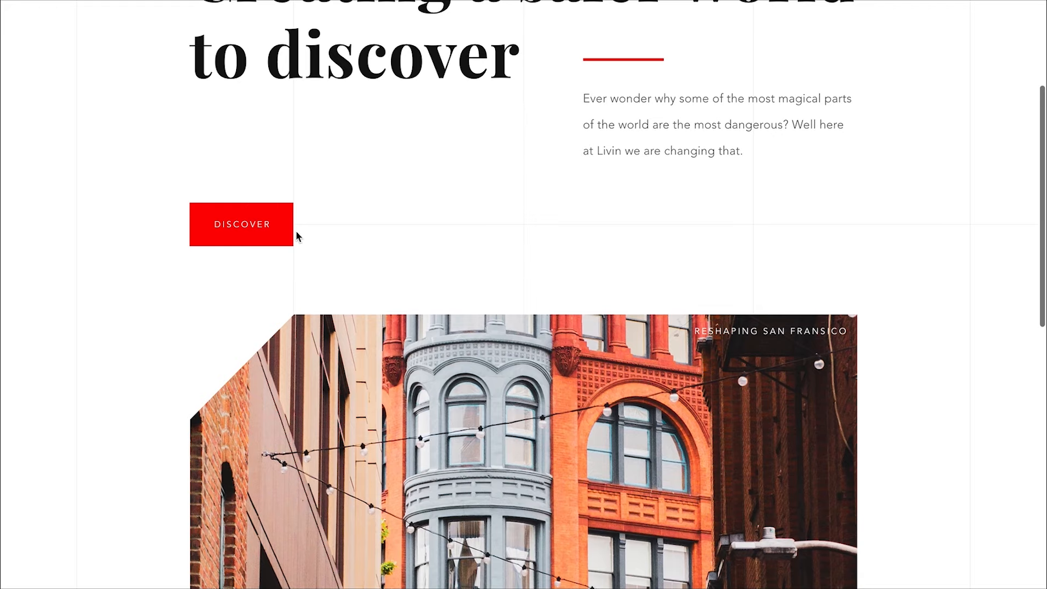
scroll(436, 397, "down", 9)
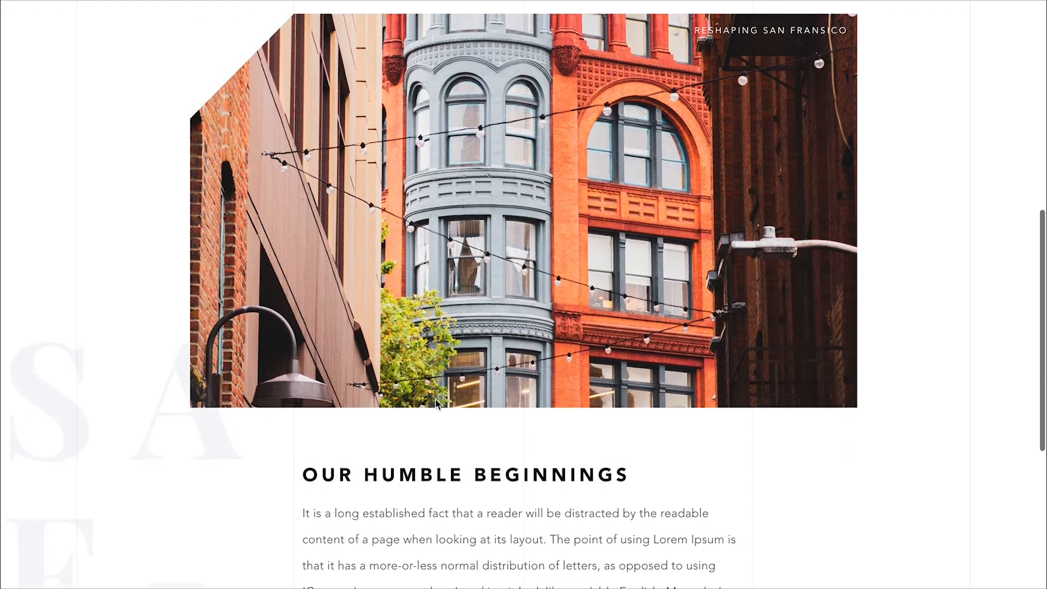
scroll(435, 404, "up", 15)
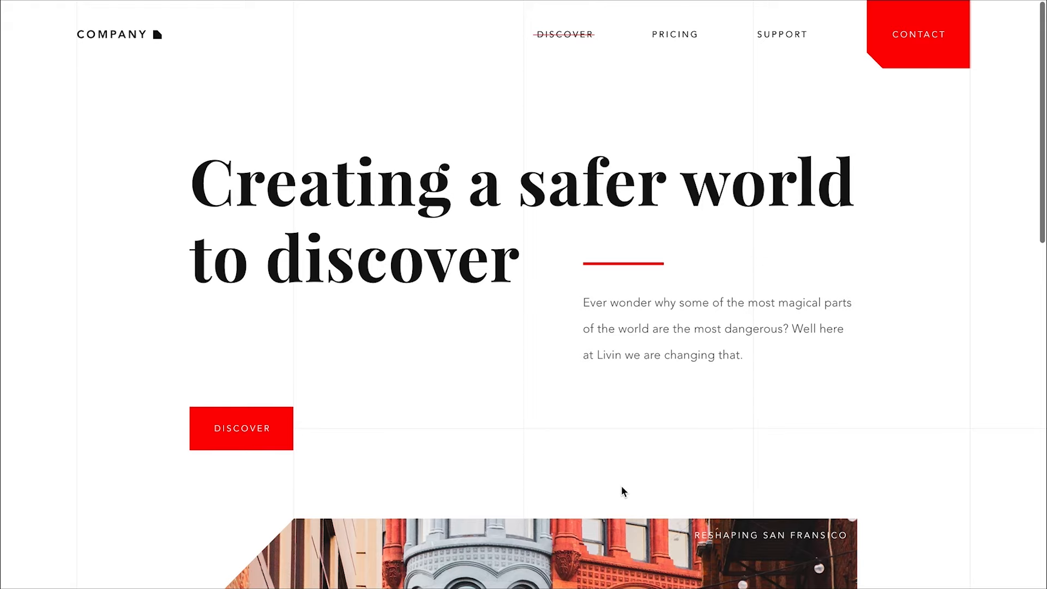
scroll(623, 491, "down", 10)
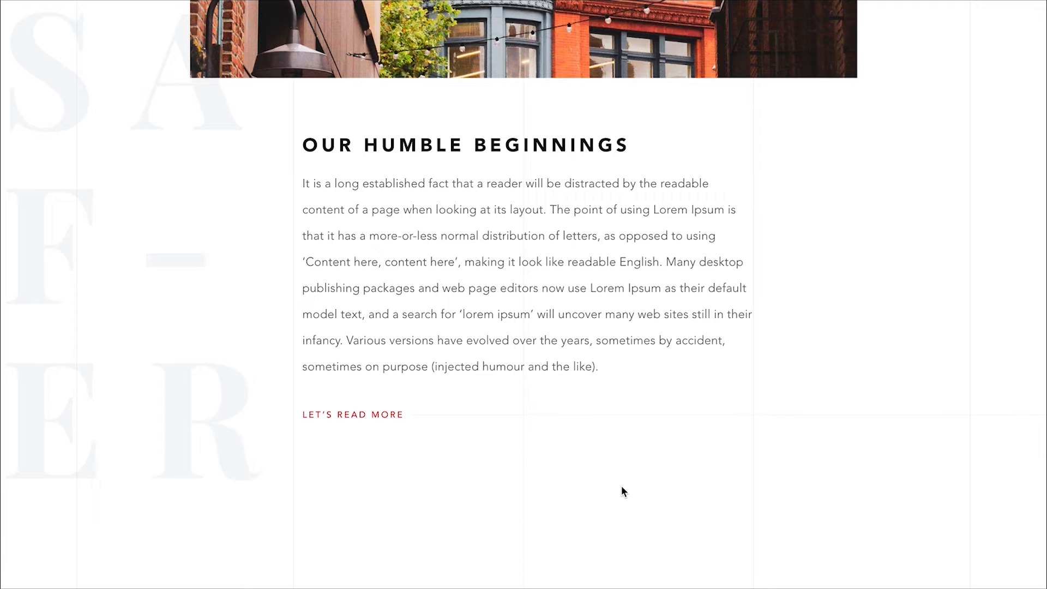
scroll(624, 491, "up", 15)
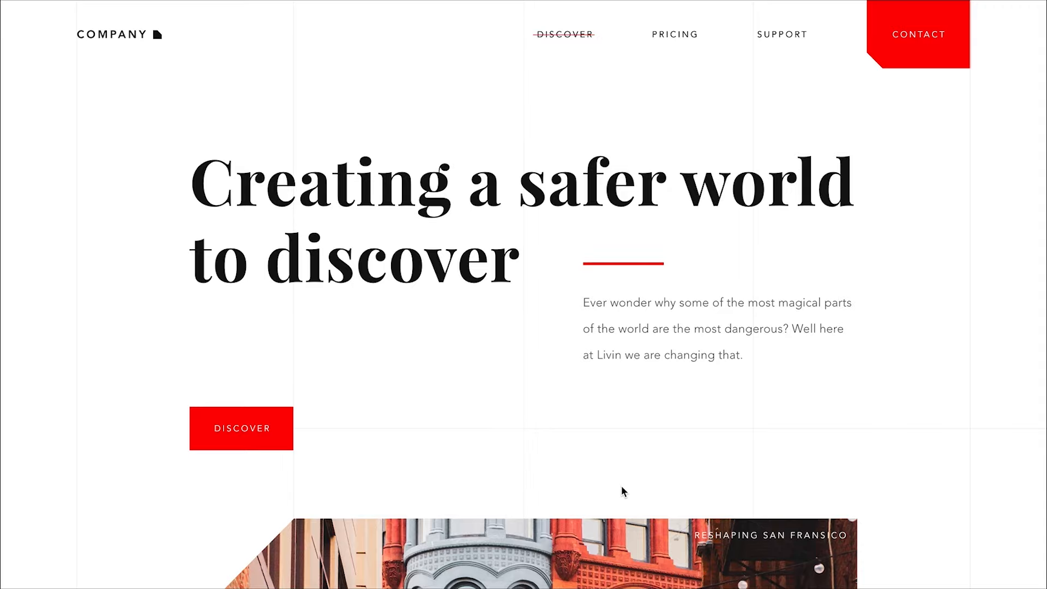
key("Escape")
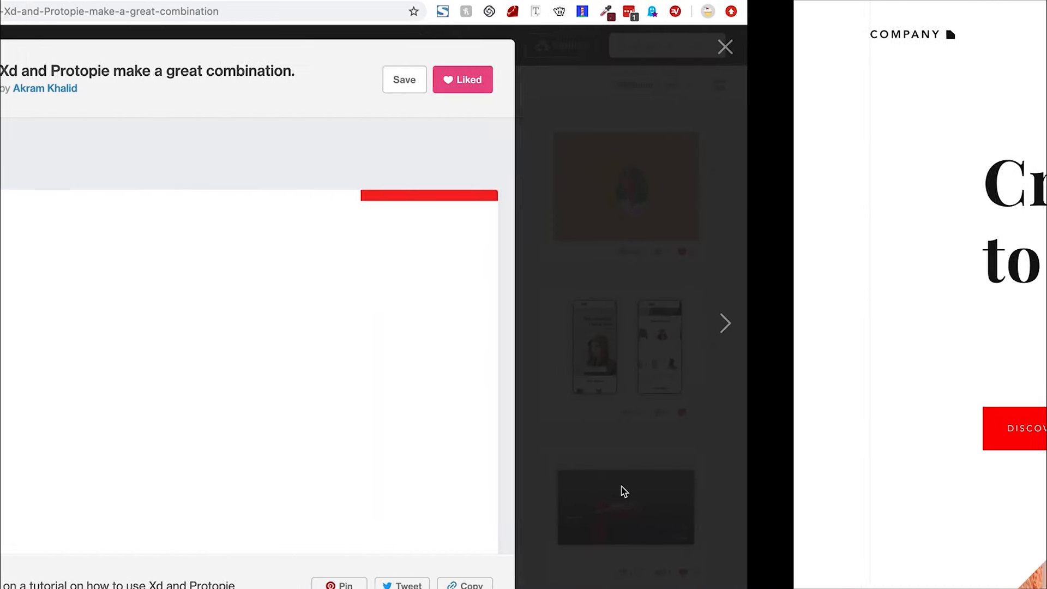